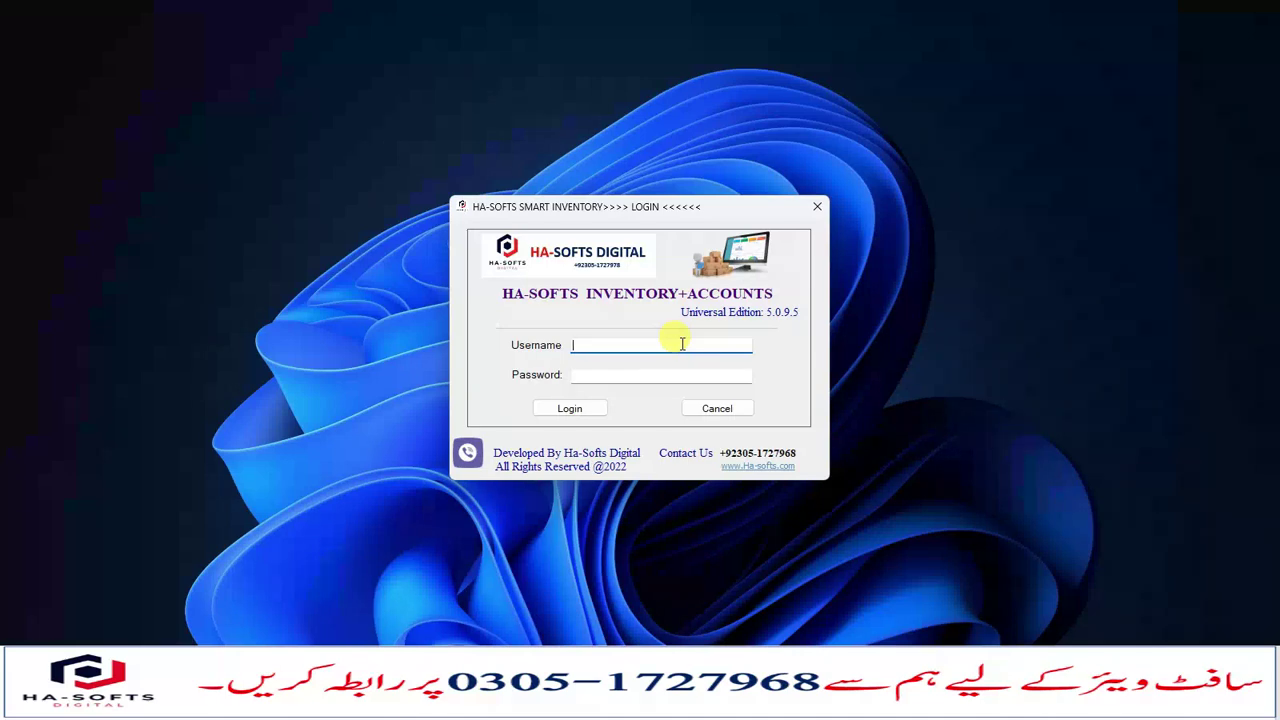
Step: Log in as ADMIN with the account password and open the product definition screen
key(Tab)
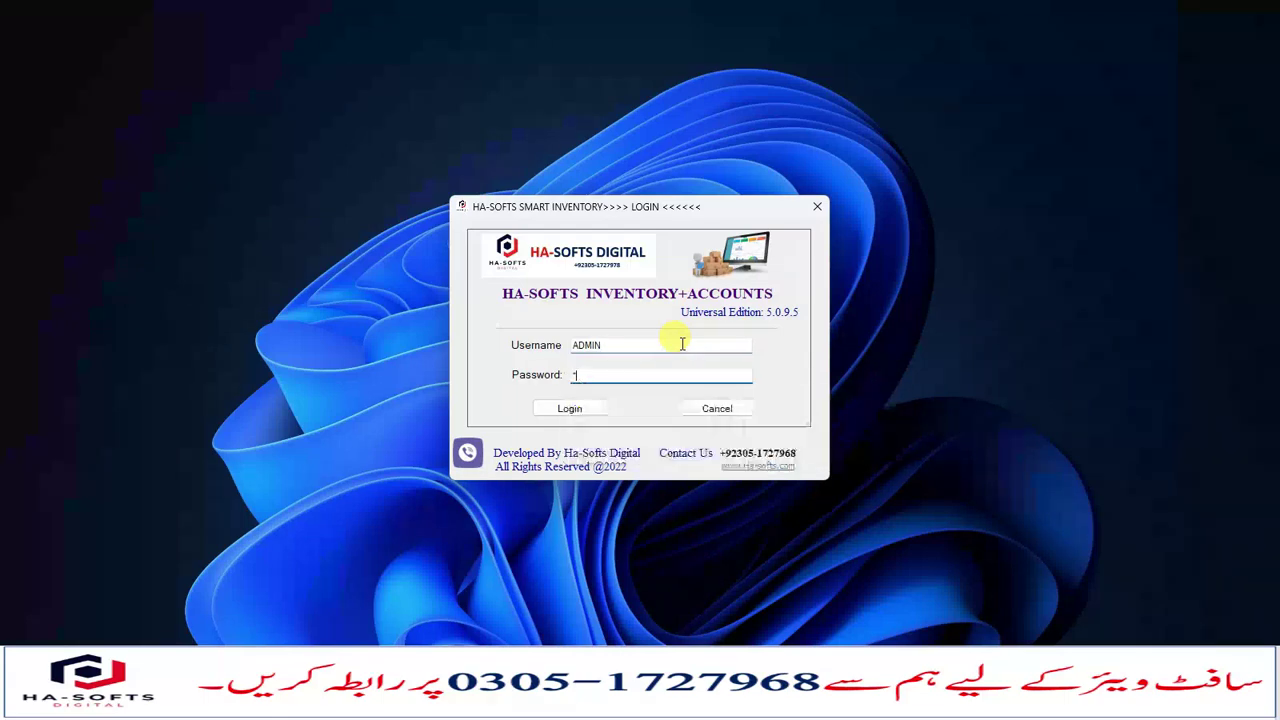
key(Return)
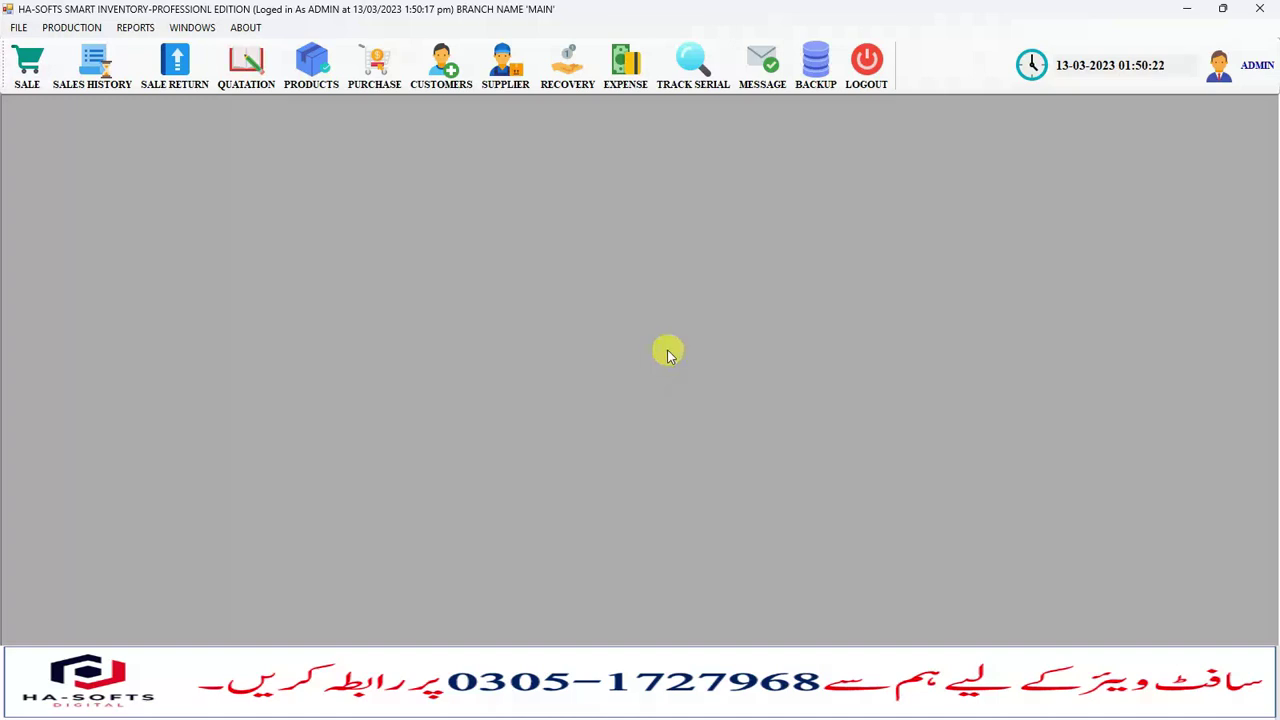
click(312, 68)
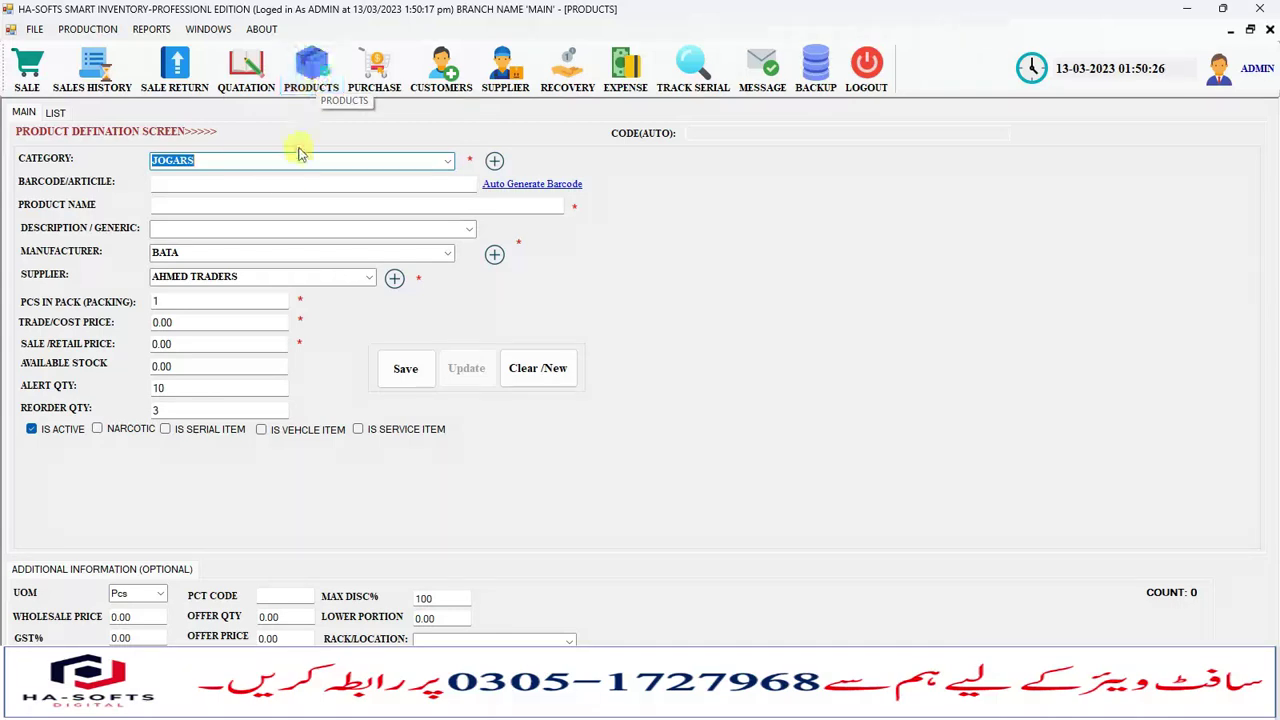
click(186, 161)
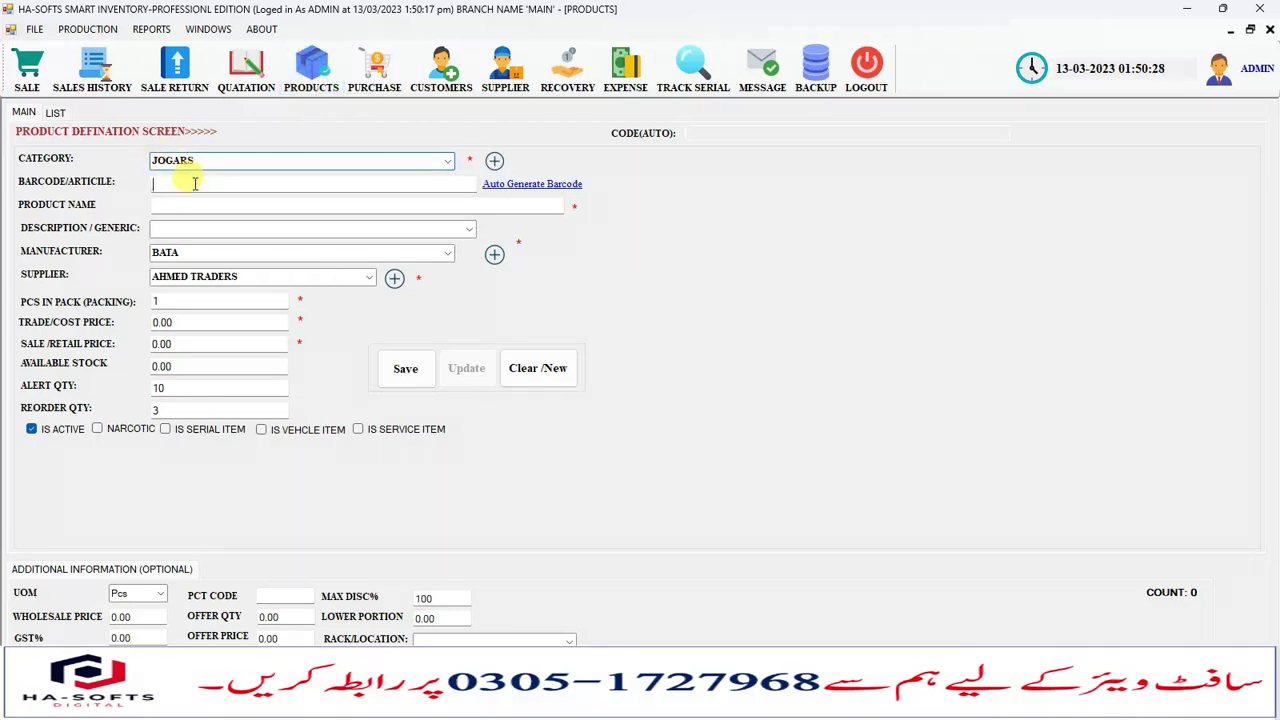
click(195, 183)
click(292, 160)
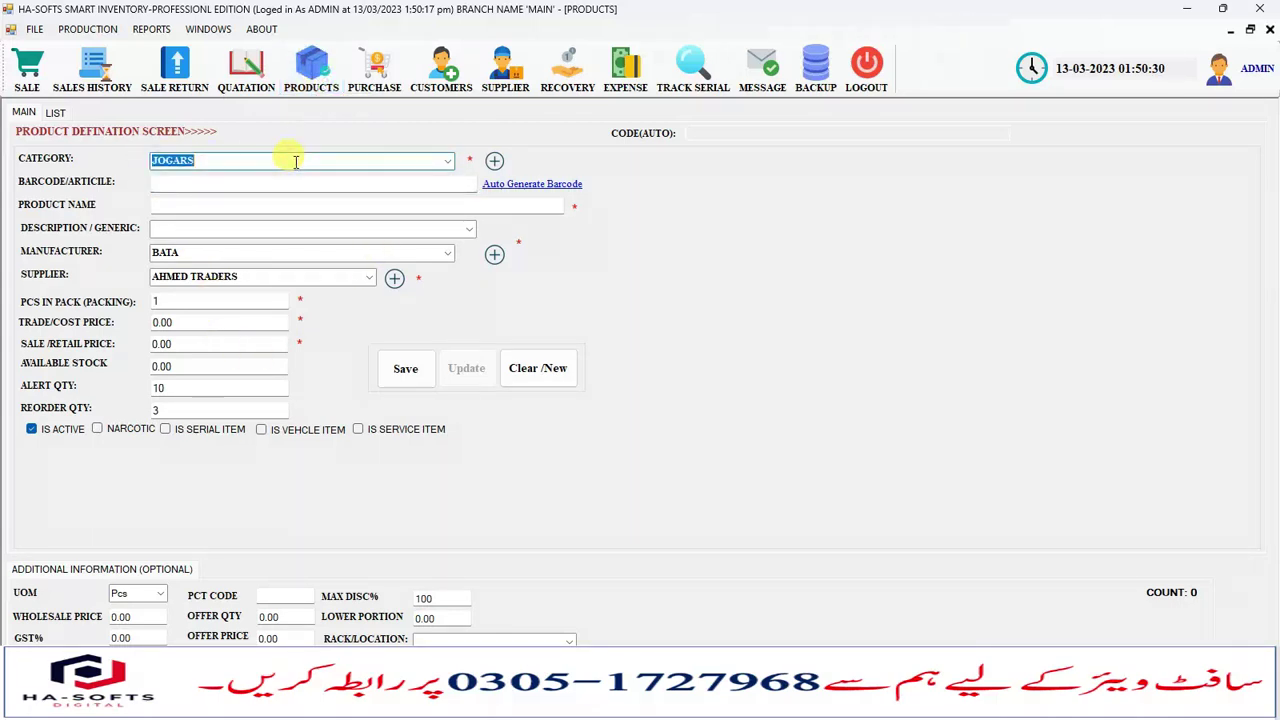
click(448, 164)
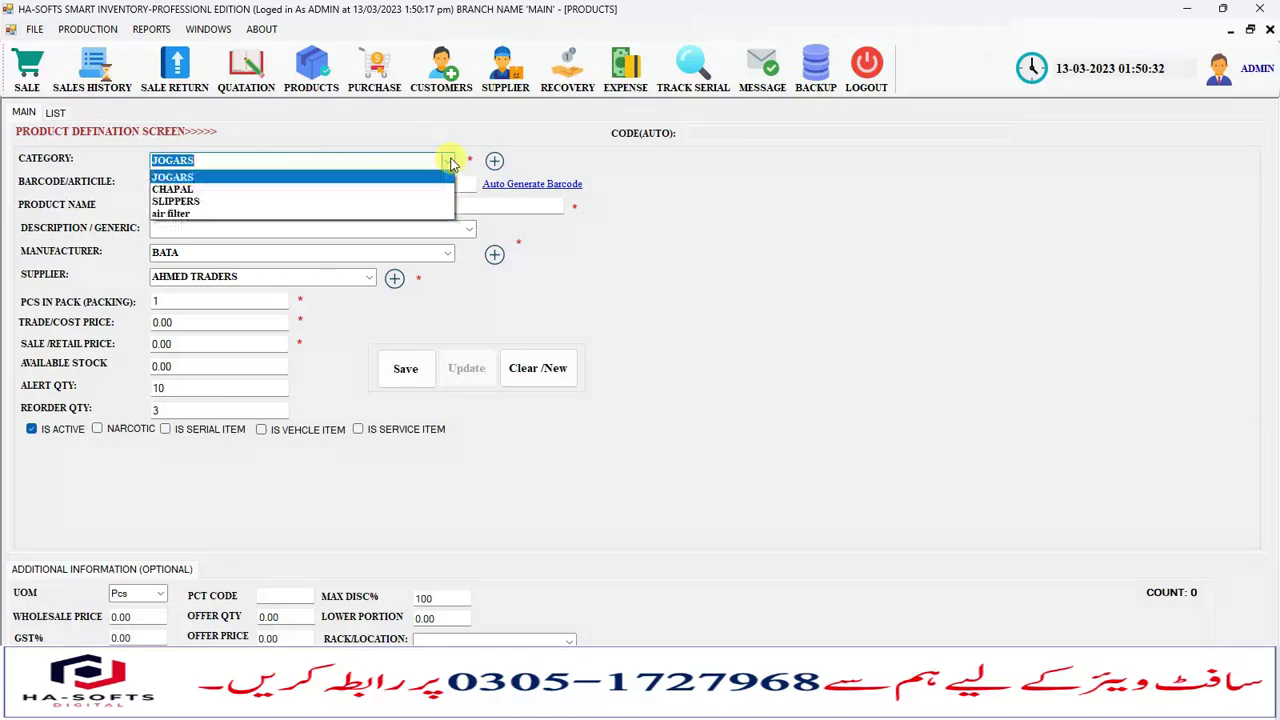
click(405, 177)
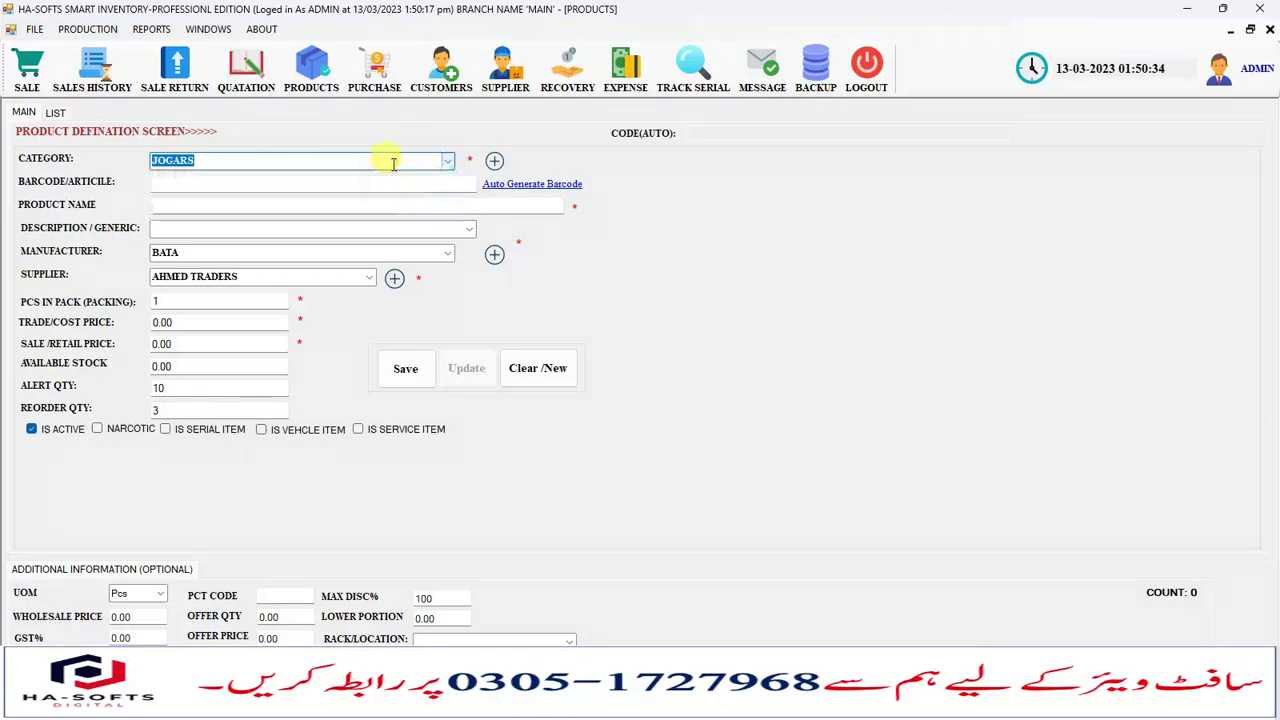
Step: Add a new product category named LADIES CHAPPAL, save it and close the category window
click(494, 163)
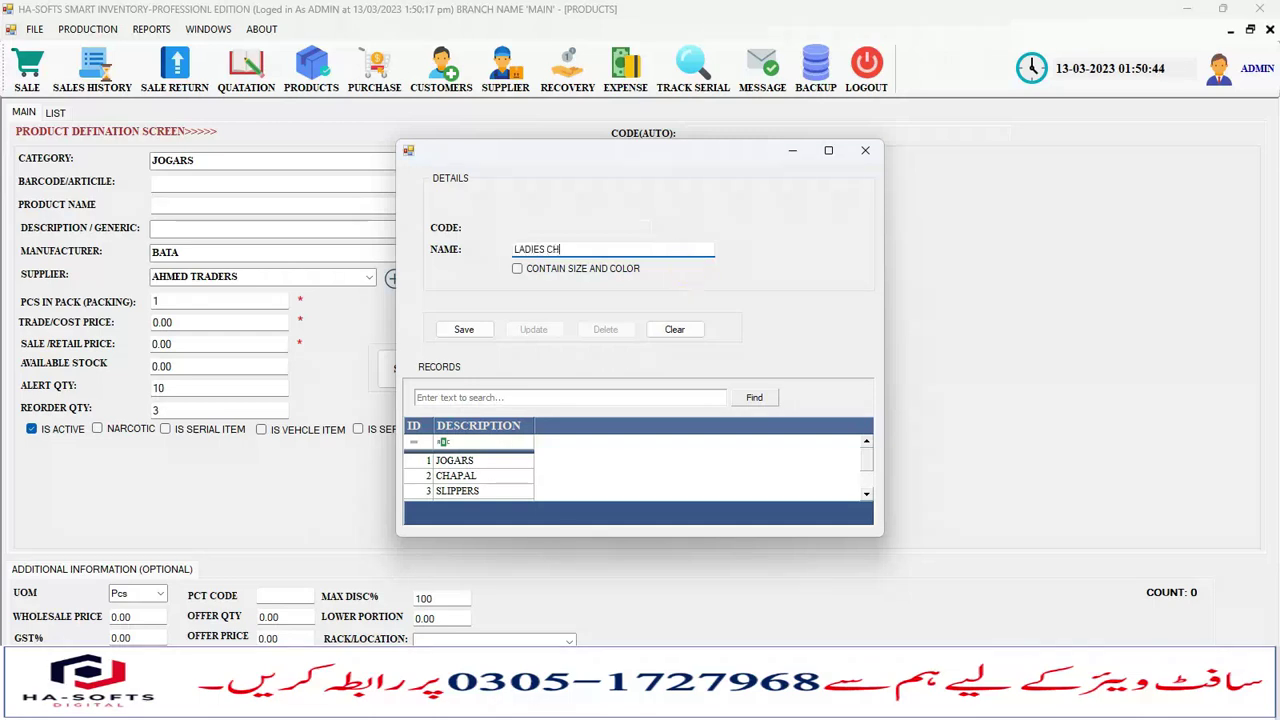
text(AL)
click(465, 329)
click(718, 403)
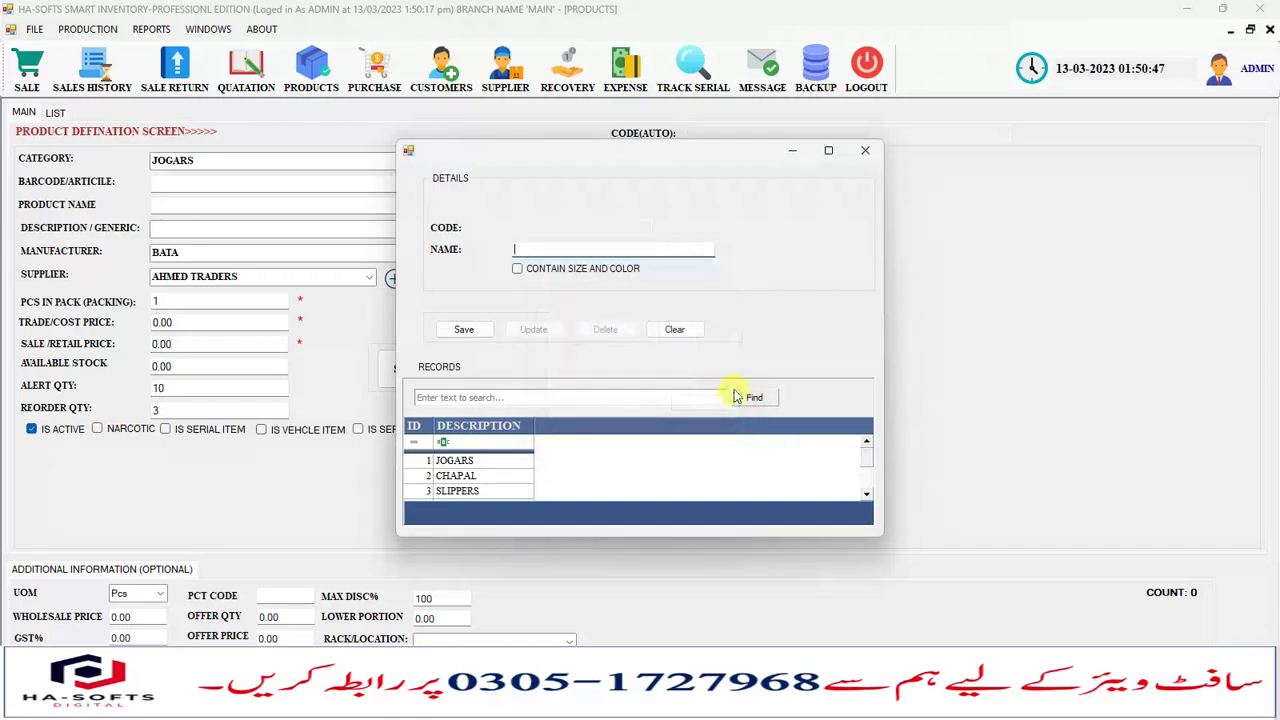
click(865, 150)
Step: Set the new product's category to CHAPAL
click(449, 163)
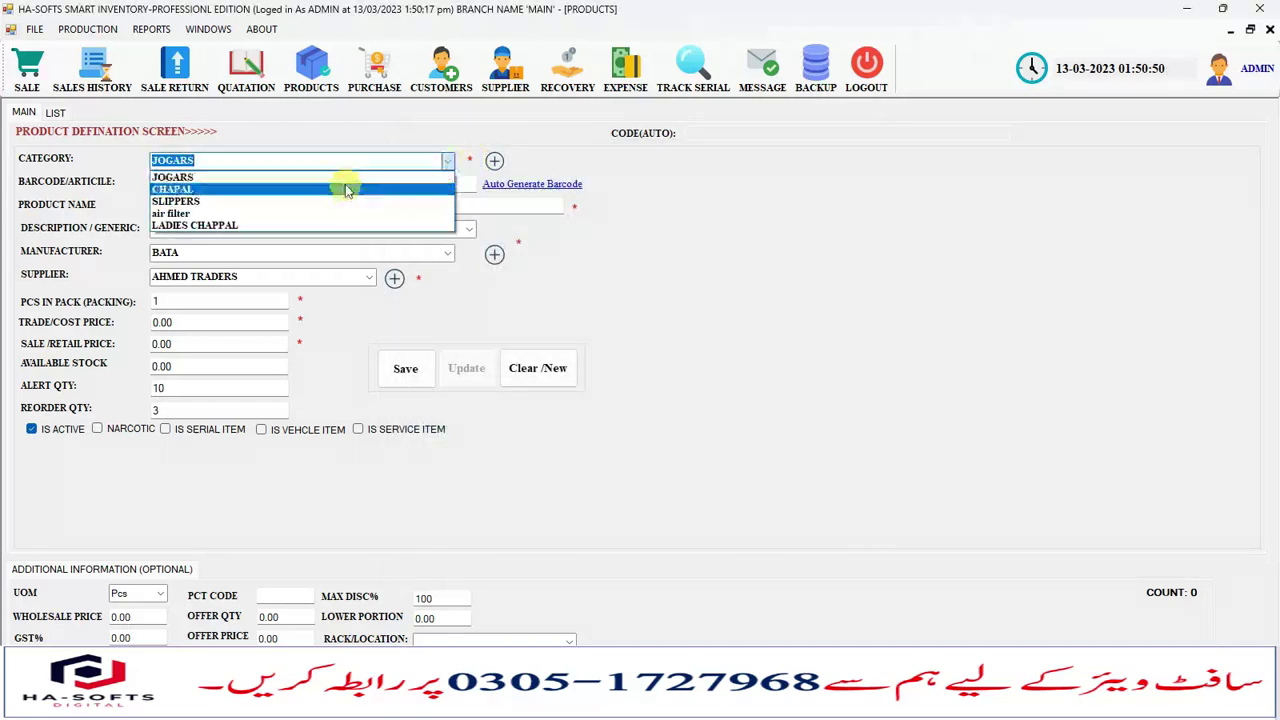
click(184, 190)
click(185, 184)
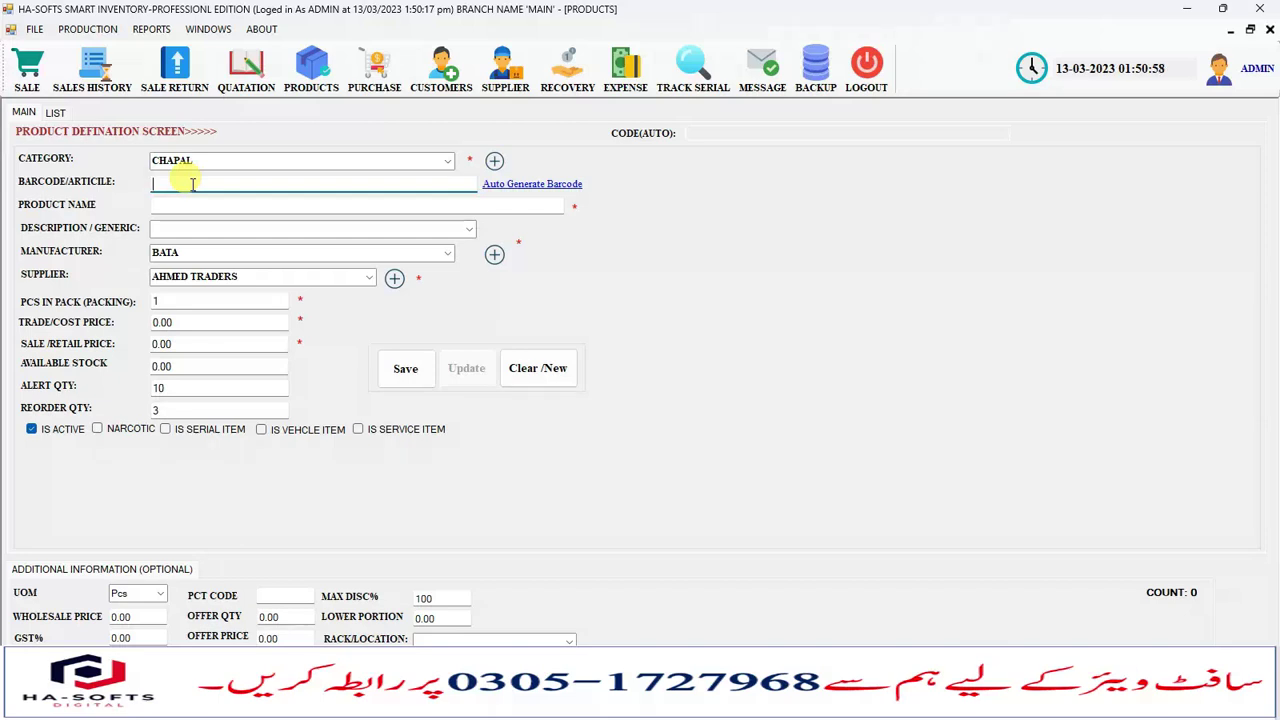
text(1242454454)
key(BackSpace)
key(BackSpace)
key(BackSpace)
key(BackSpace)
key(BackSpace)
key(BackSpace)
key(BackSpace)
key(BackSpace)
Step: Auto-generate the product's barcode and name the product CZ-CF-0001 BLK
click(535, 184)
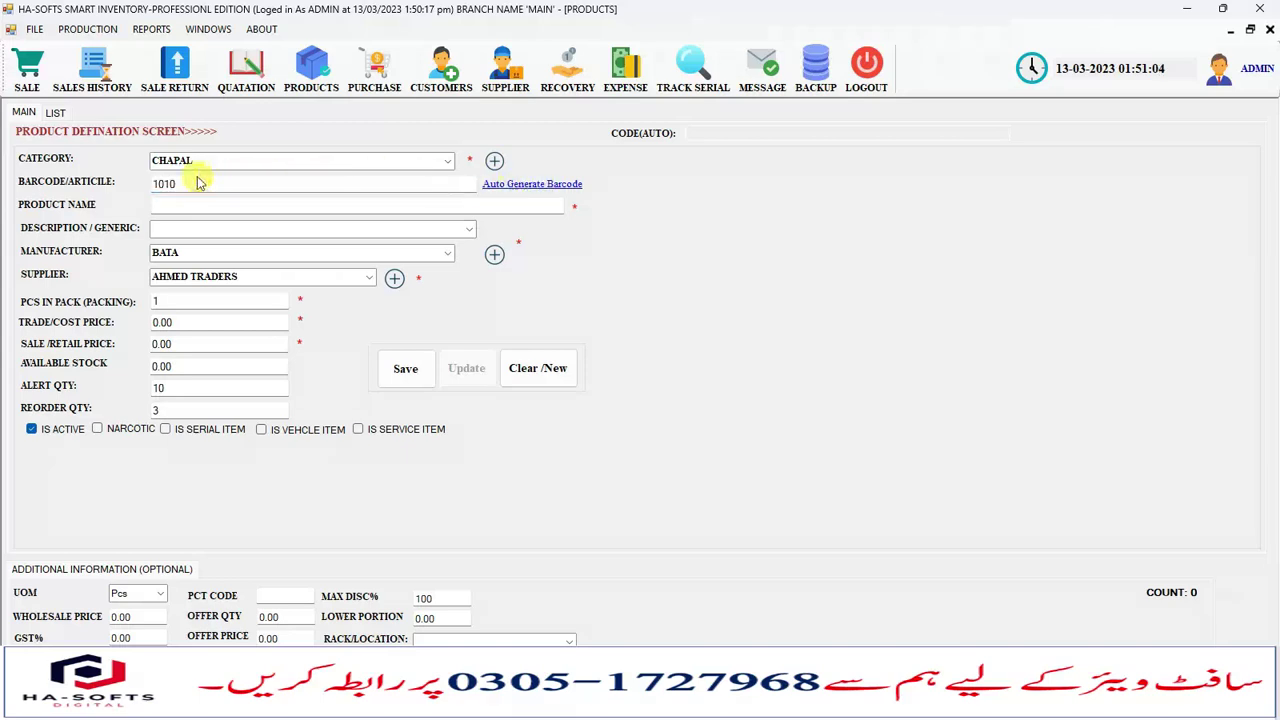
click(165, 183)
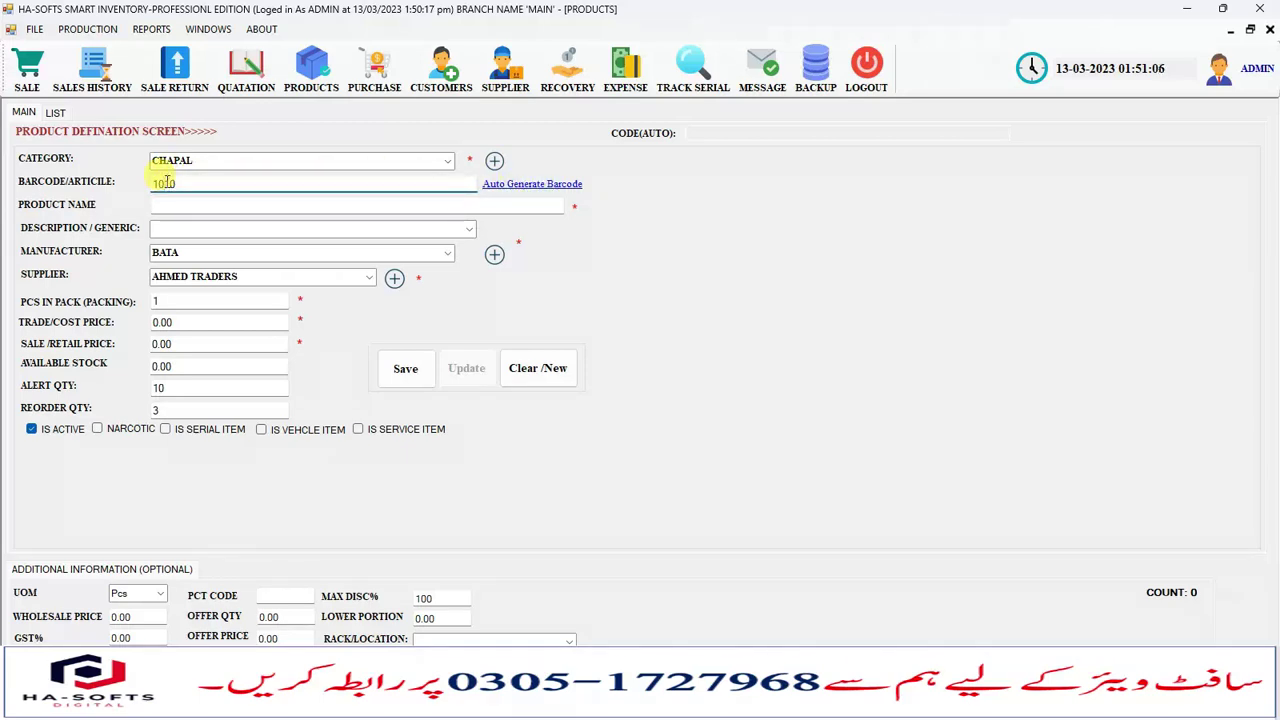
click(179, 204)
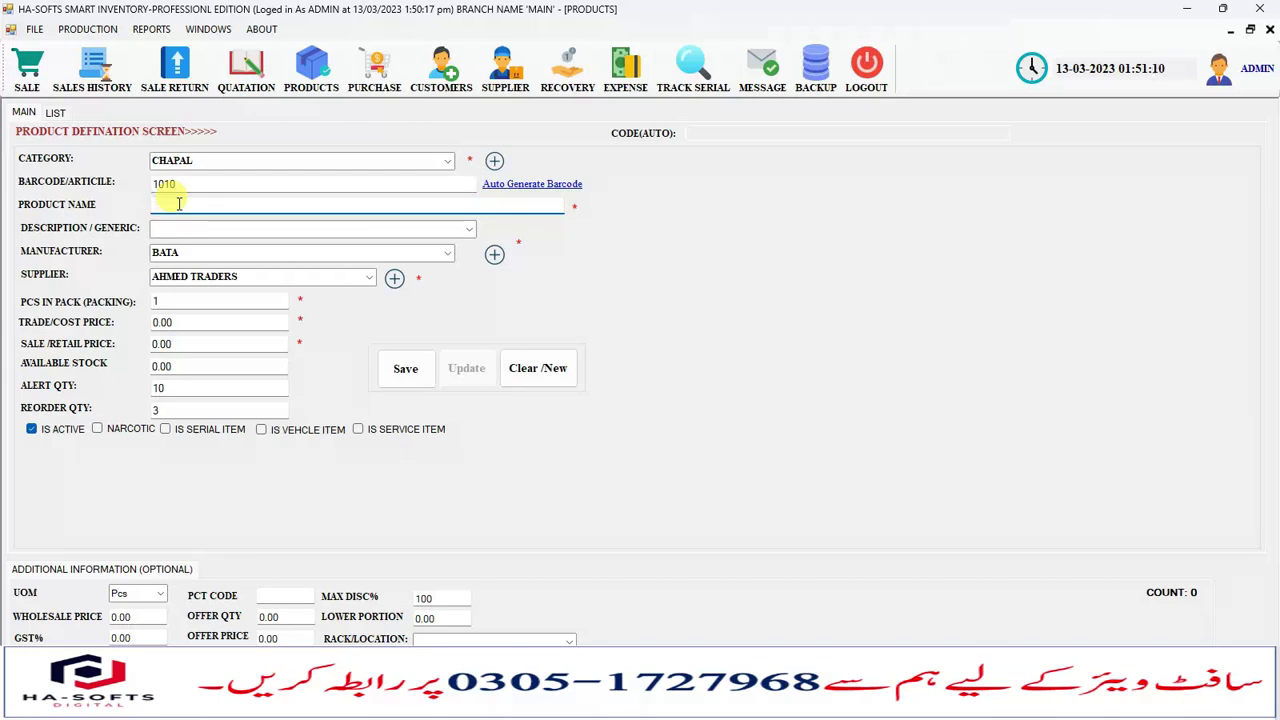
text(C)
text(Z-CE)
text(-0001)
text( BLK)
key(Tab)
key(Tab)
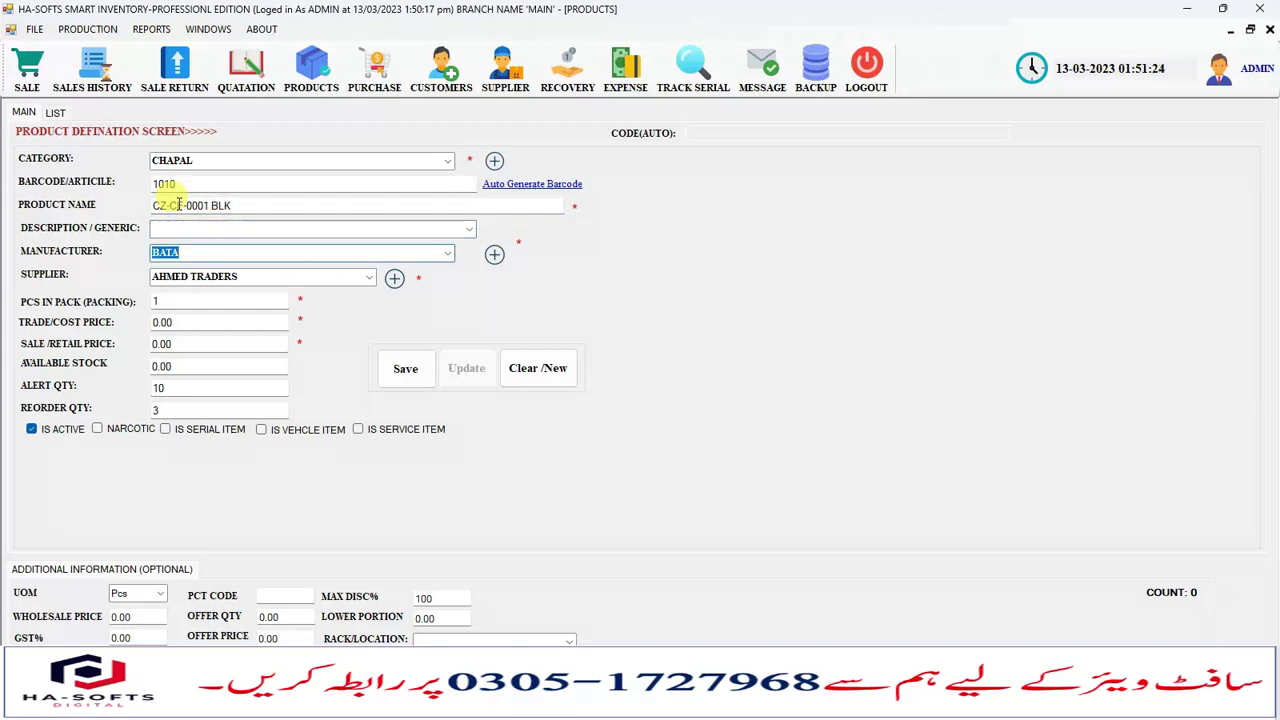
Step: Choose CALZA as the product's manufacturer and AHMED TRADERS as its supplier
click(446, 253)
click(200, 293)
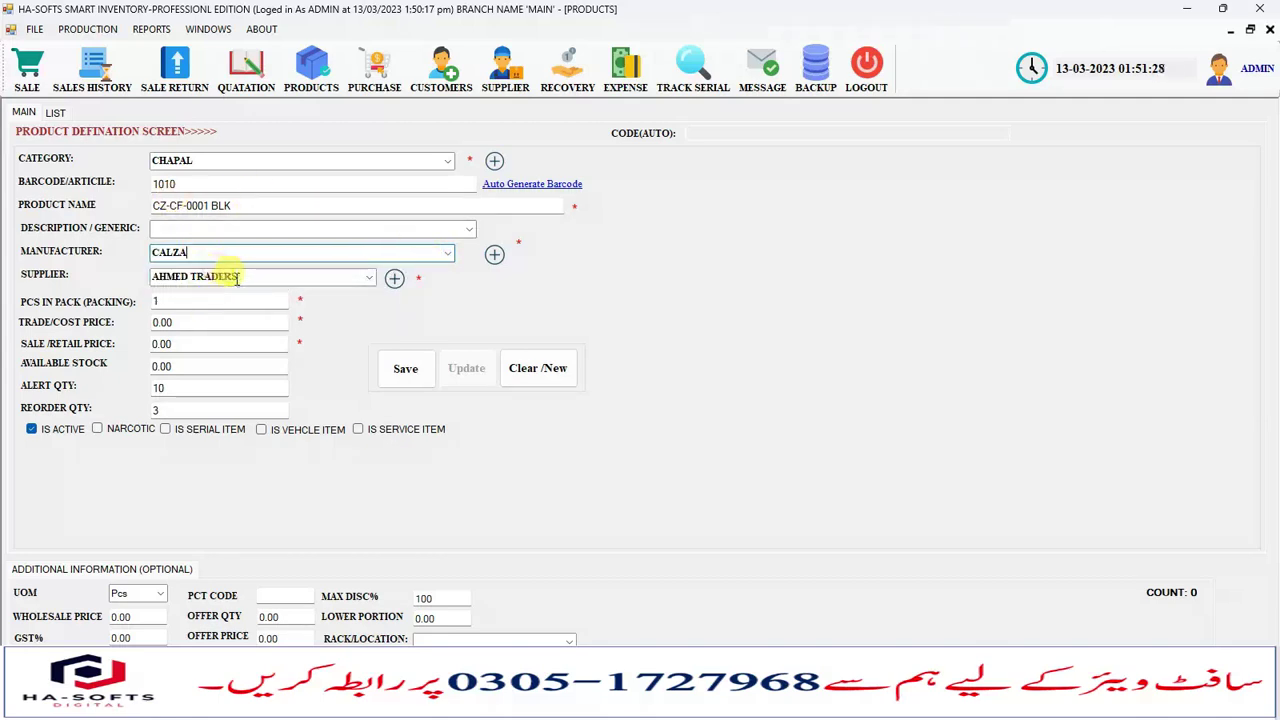
click(288, 280)
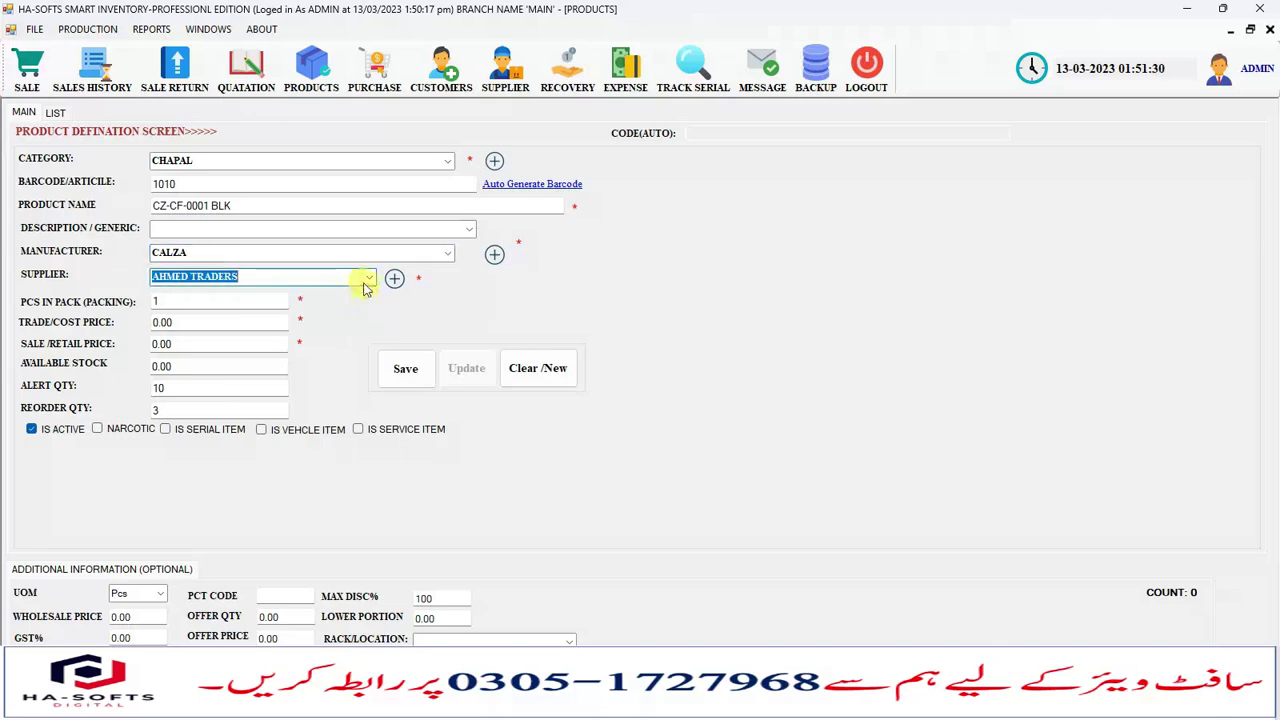
click(370, 281)
click(210, 296)
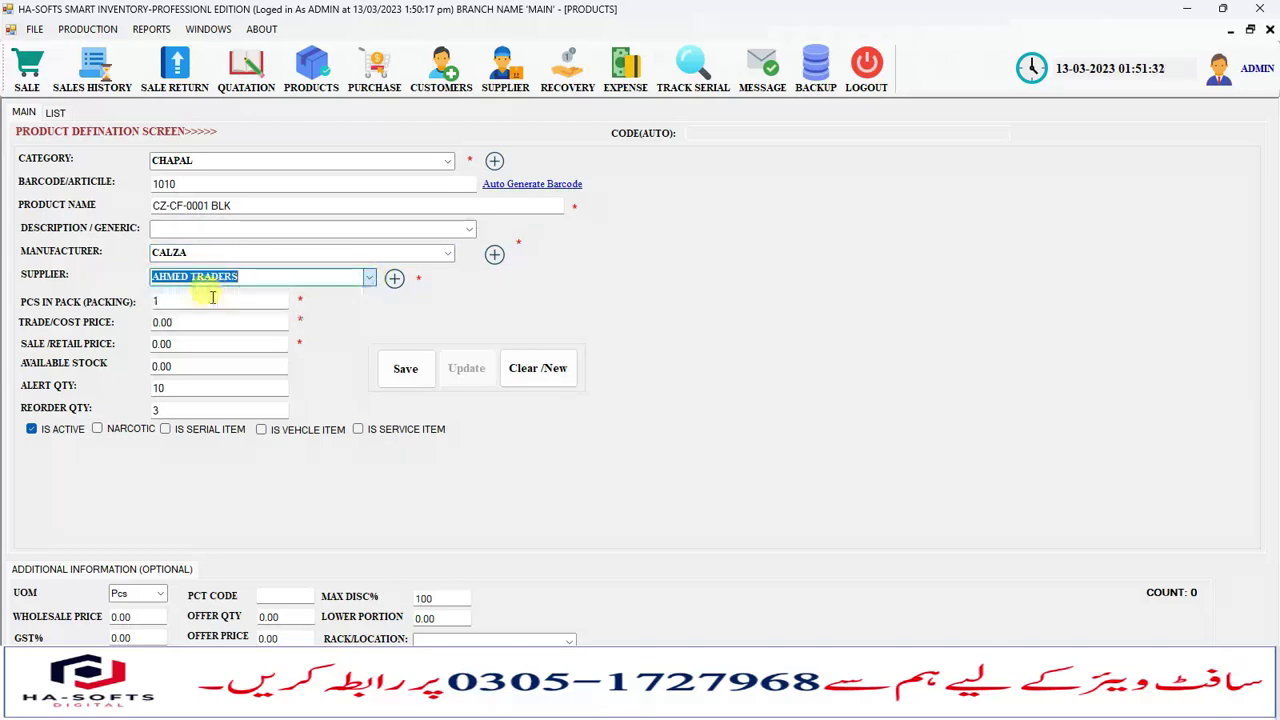
Step: Set the product's cost price to 1500, its retail price to 2000 and its available stock to 10
click(171, 300)
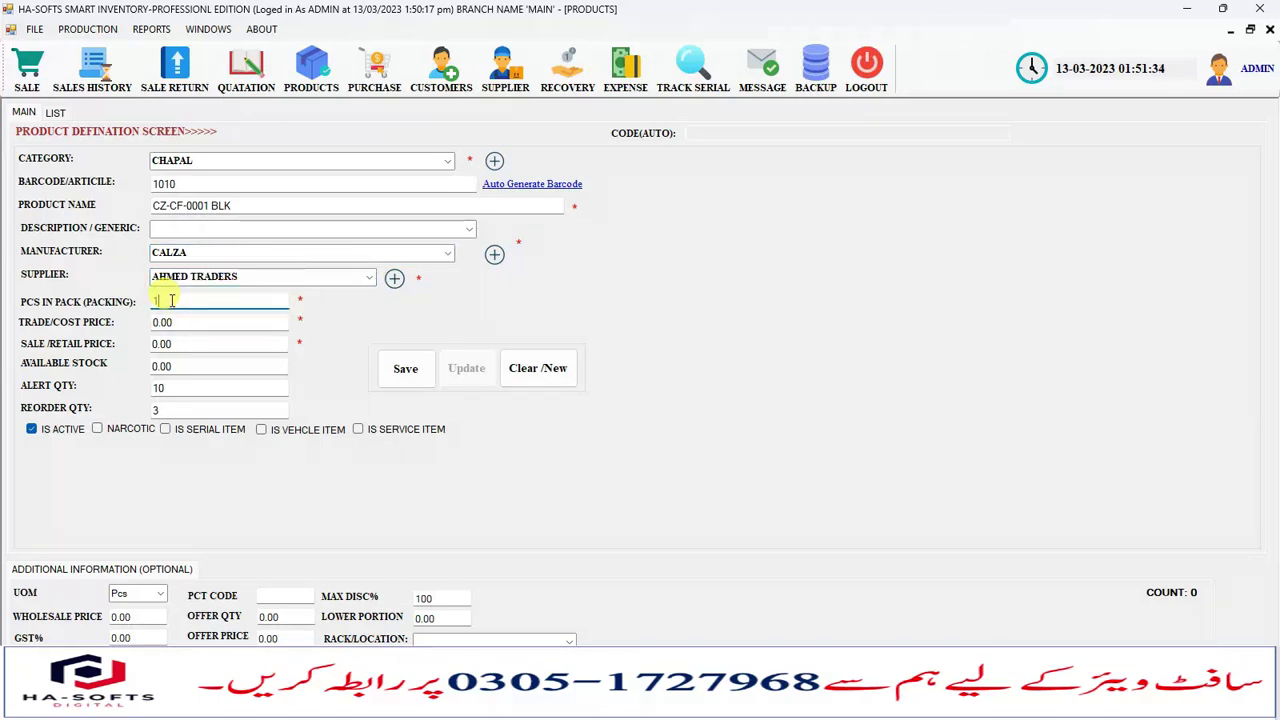
click(179, 318)
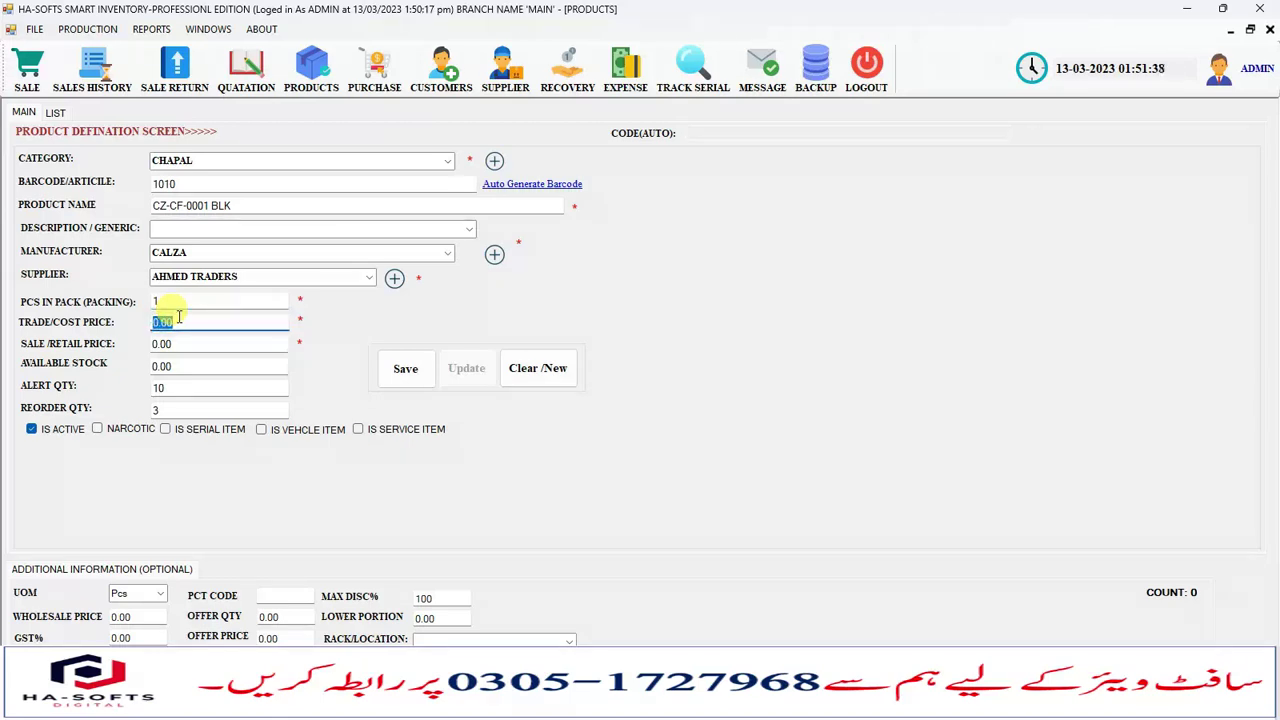
text(1500)
key(Tab)
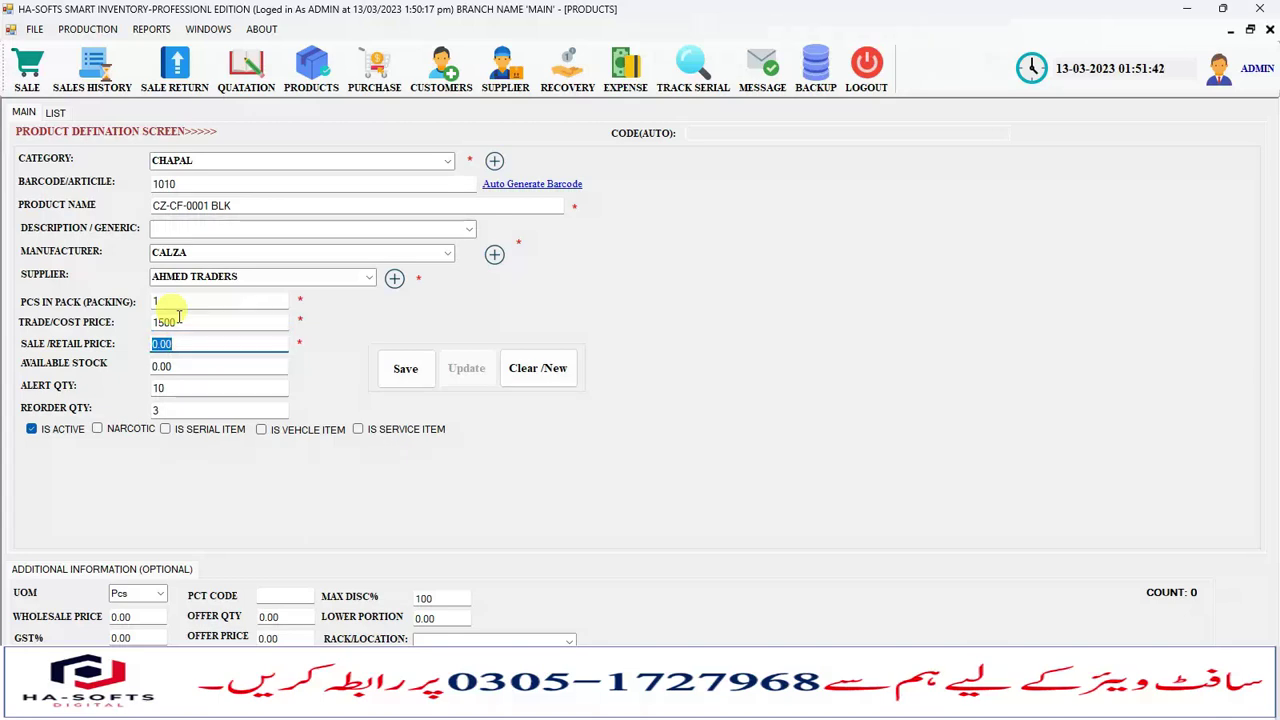
text(2000)
key(Tab)
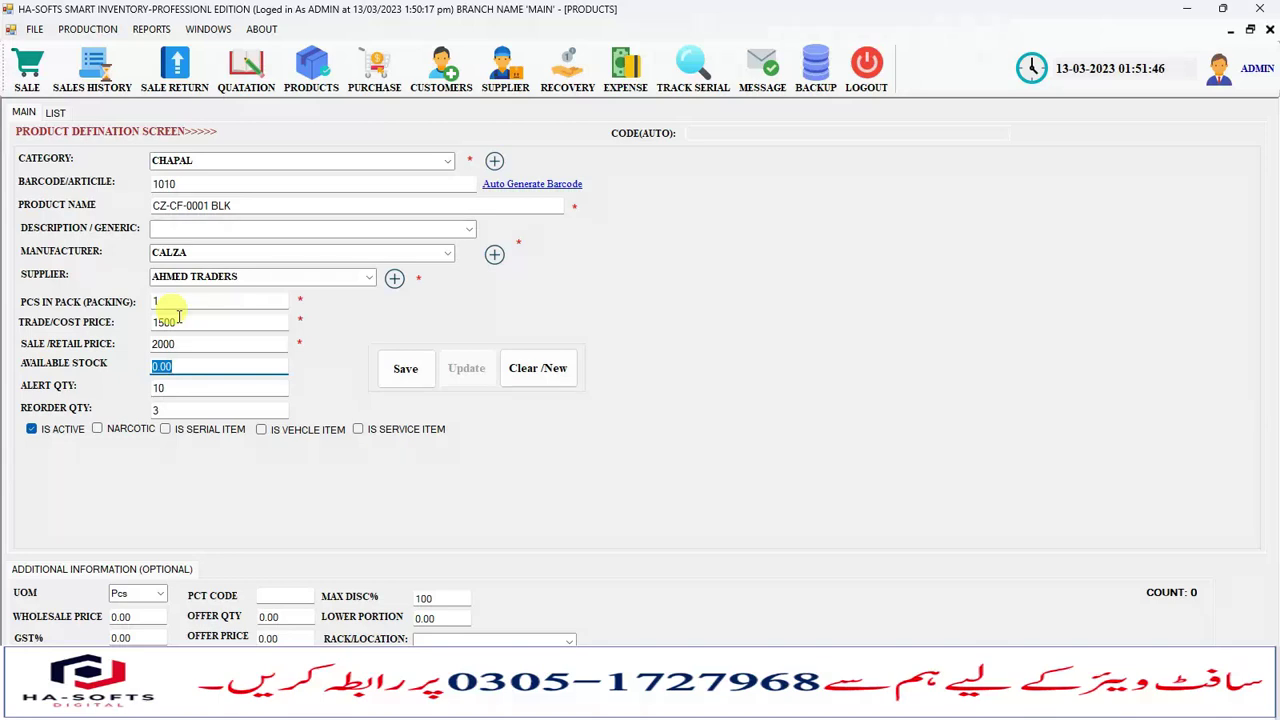
text(10)
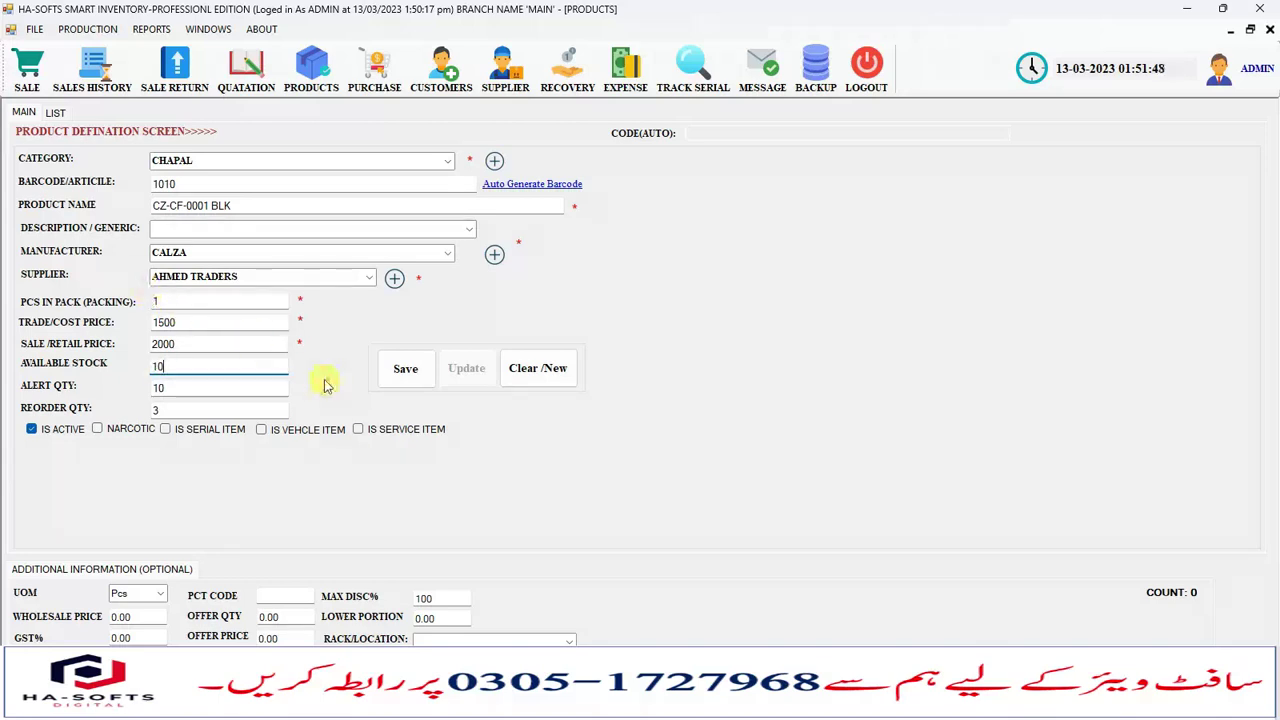
click(205, 386)
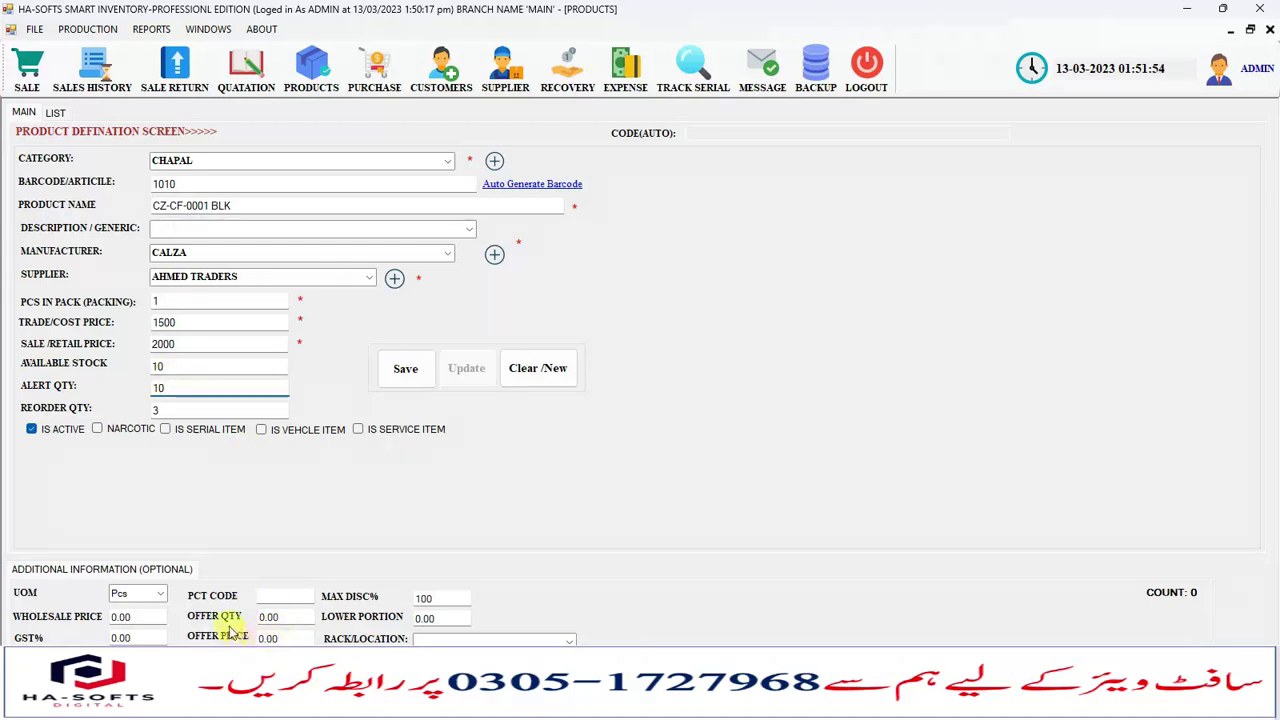
click(125, 616)
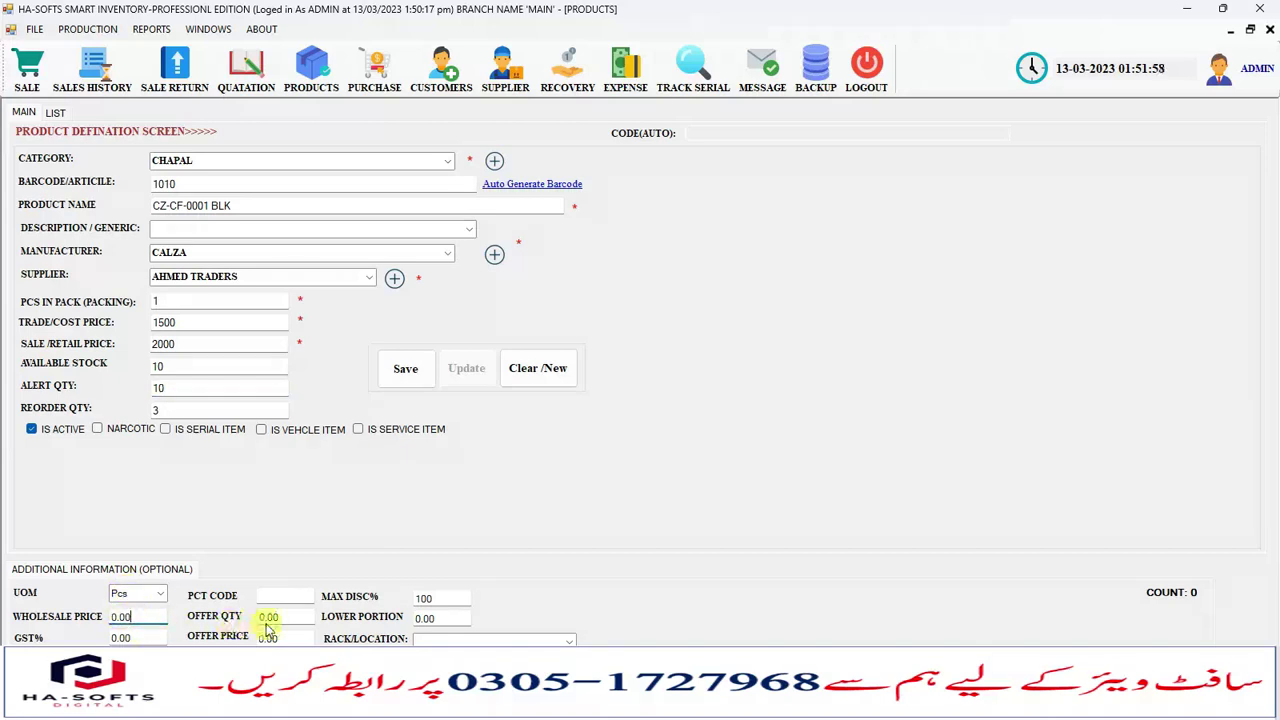
click(268, 620)
click(438, 617)
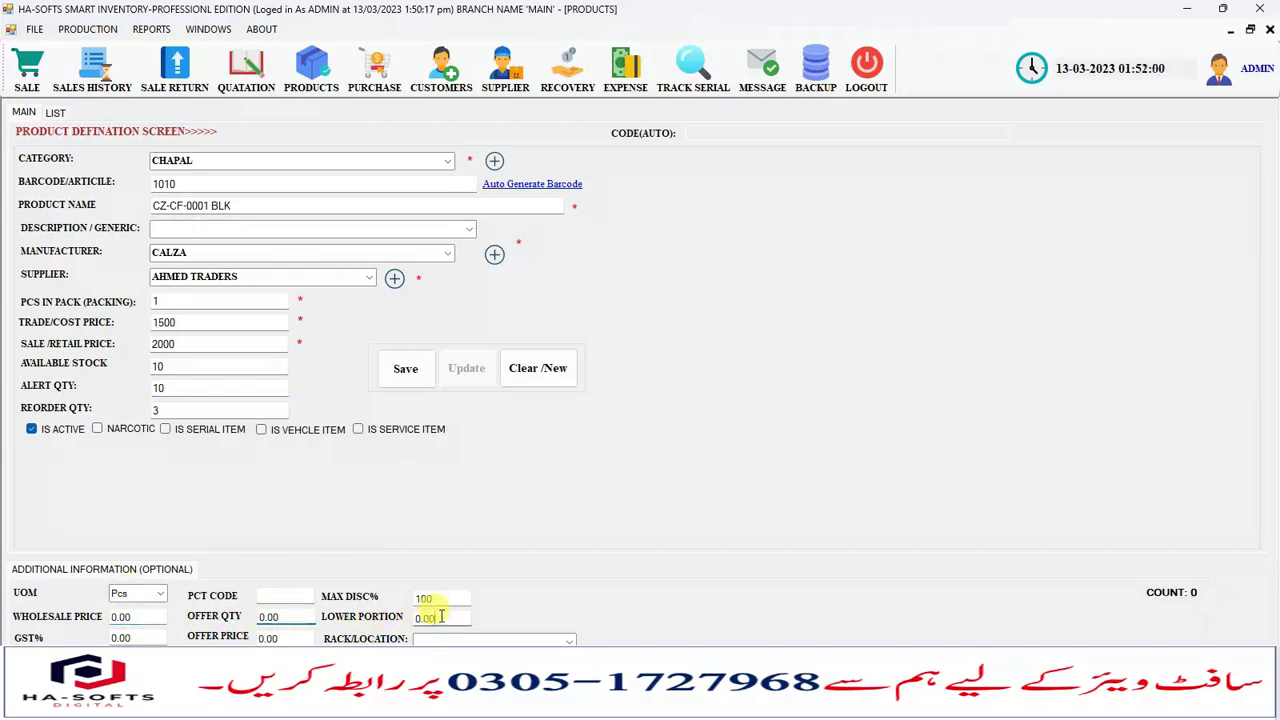
double_click(425, 597)
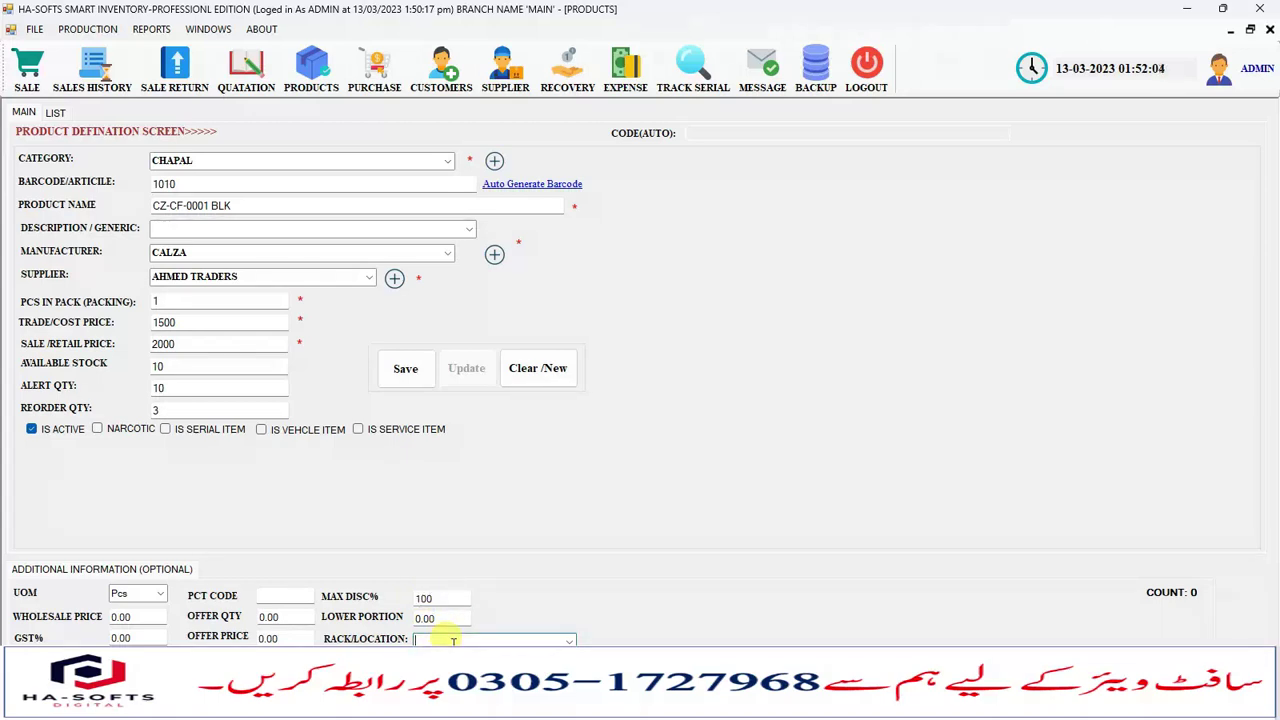
Step: Set the product's rack/location to 10 and save the product
click(453, 641)
text(10)
click(408, 369)
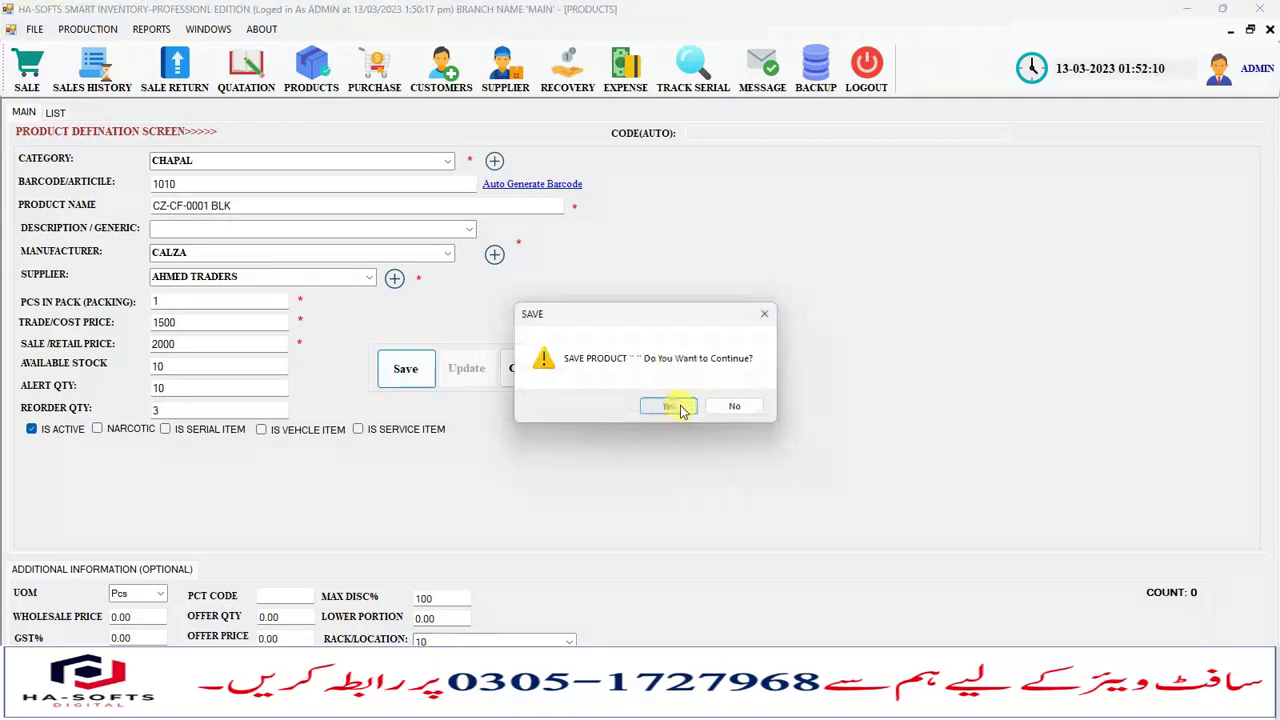
click(680, 406)
click(714, 405)
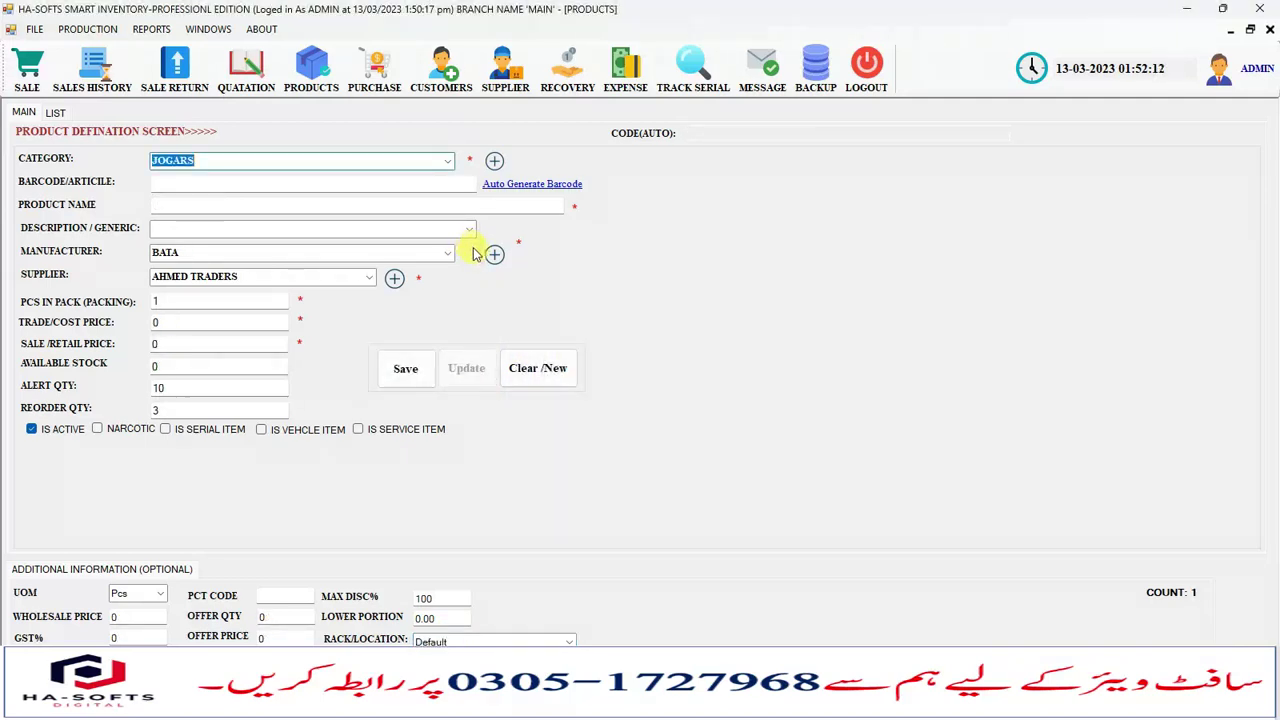
click(447, 160)
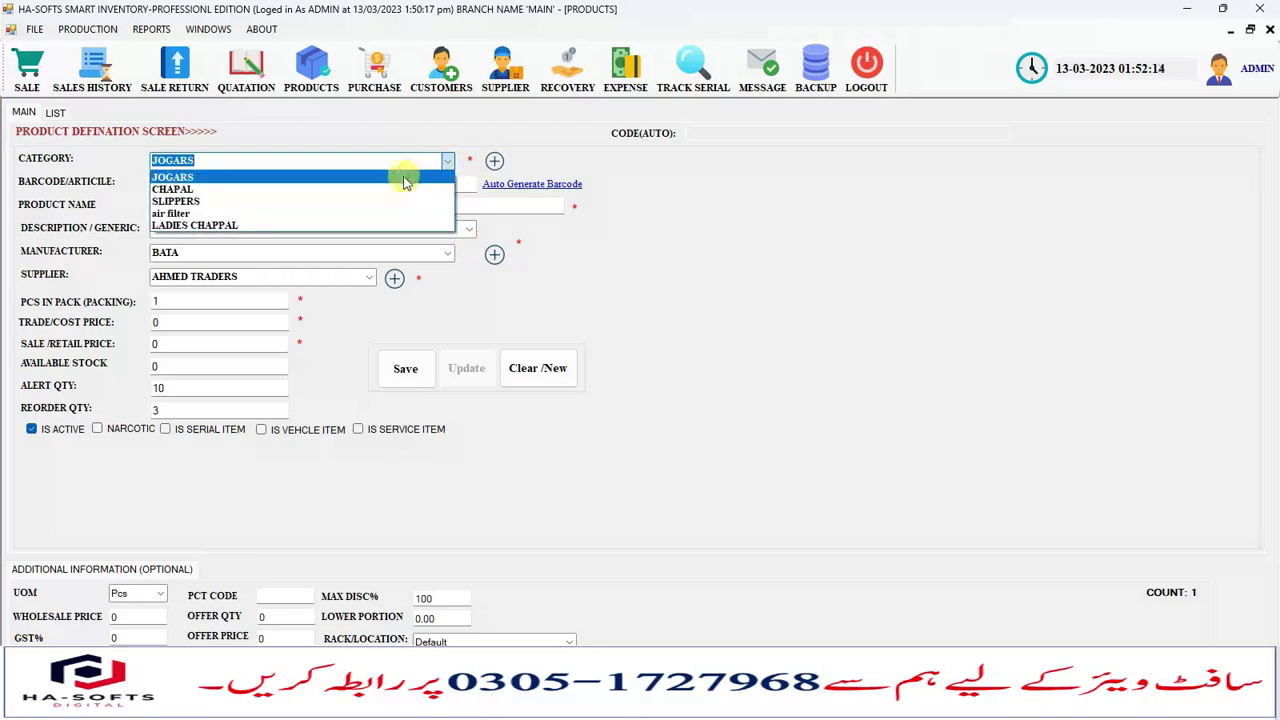
click(178, 178)
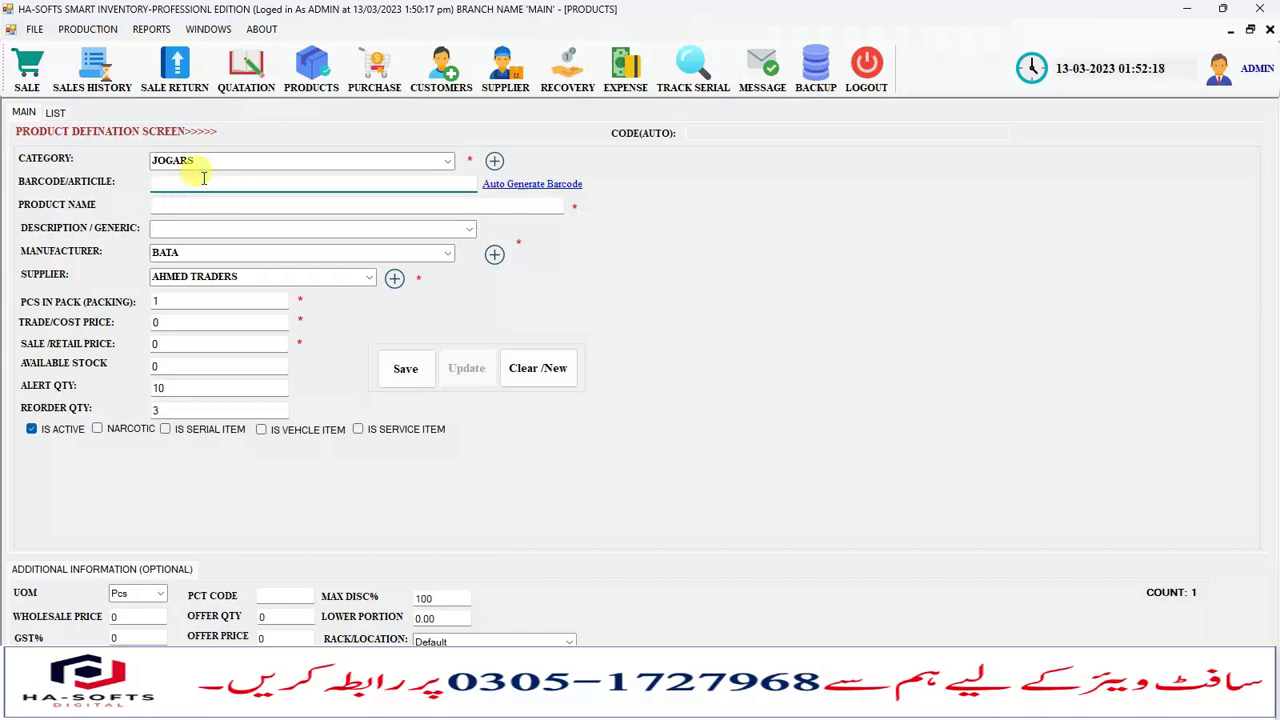
text(123125454545)
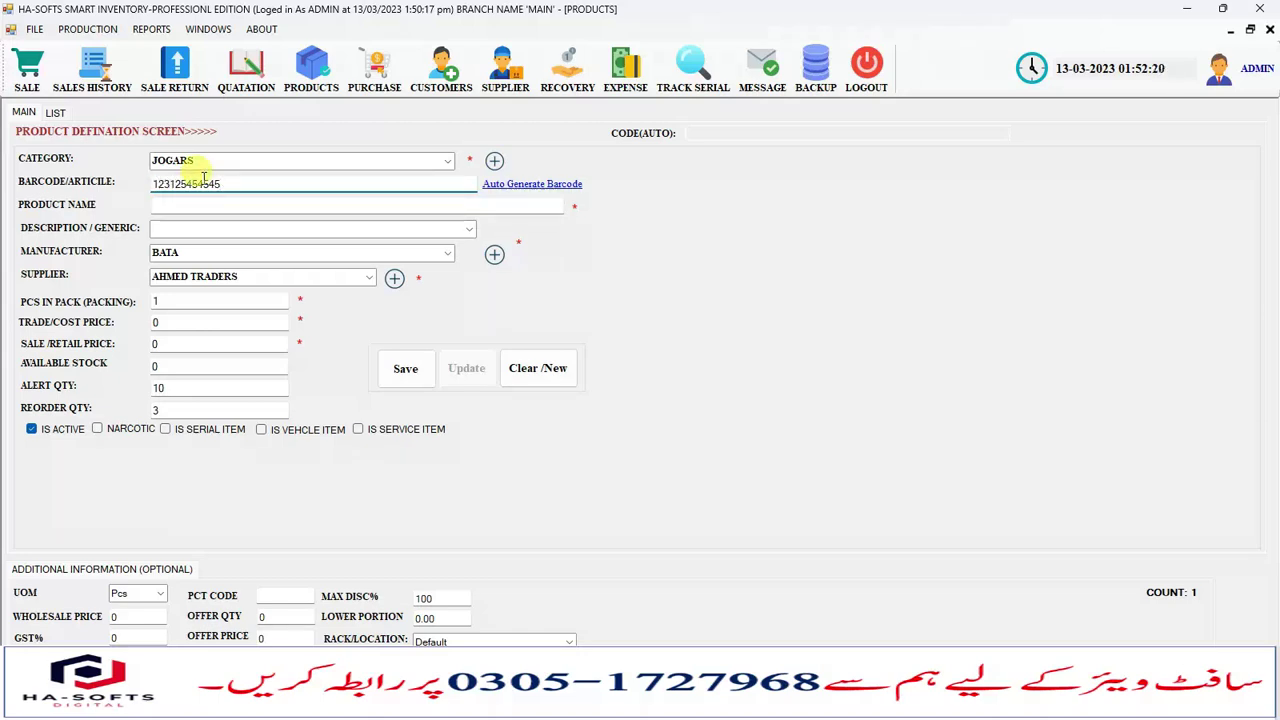
Step: Name the second product CH-ZE-0010
click(165, 204)
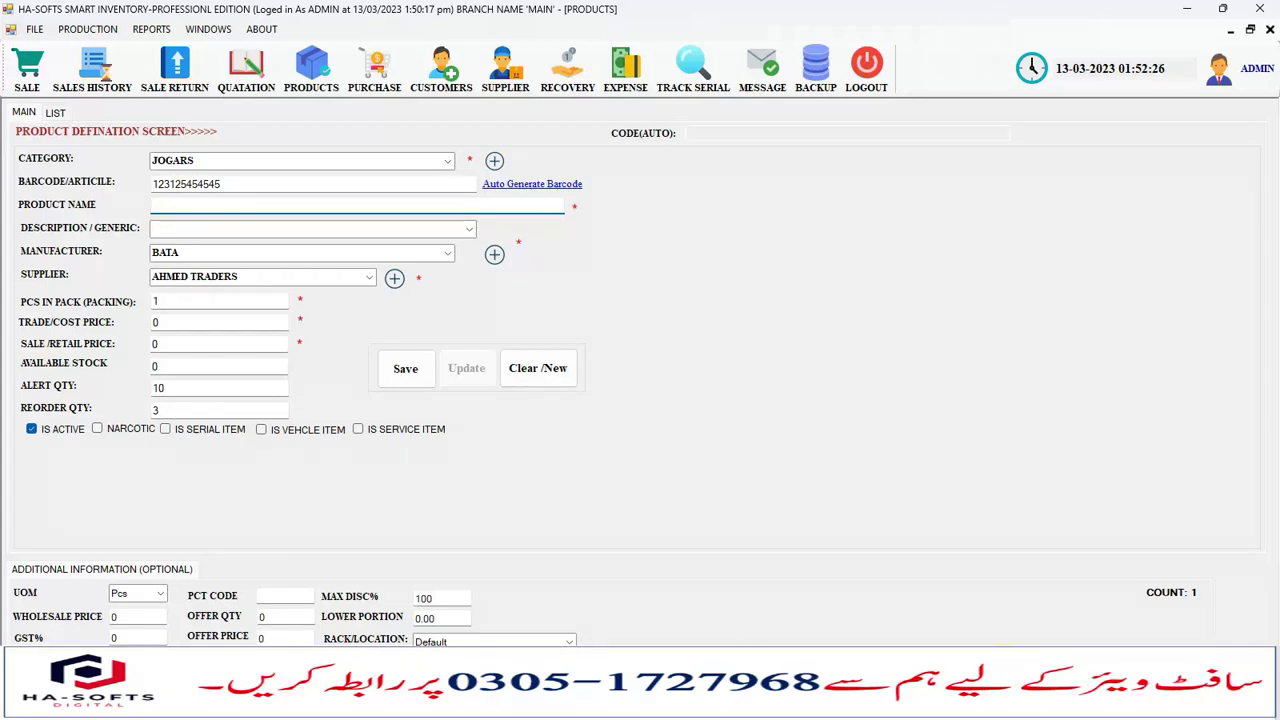
click(180, 203)
text(CH)
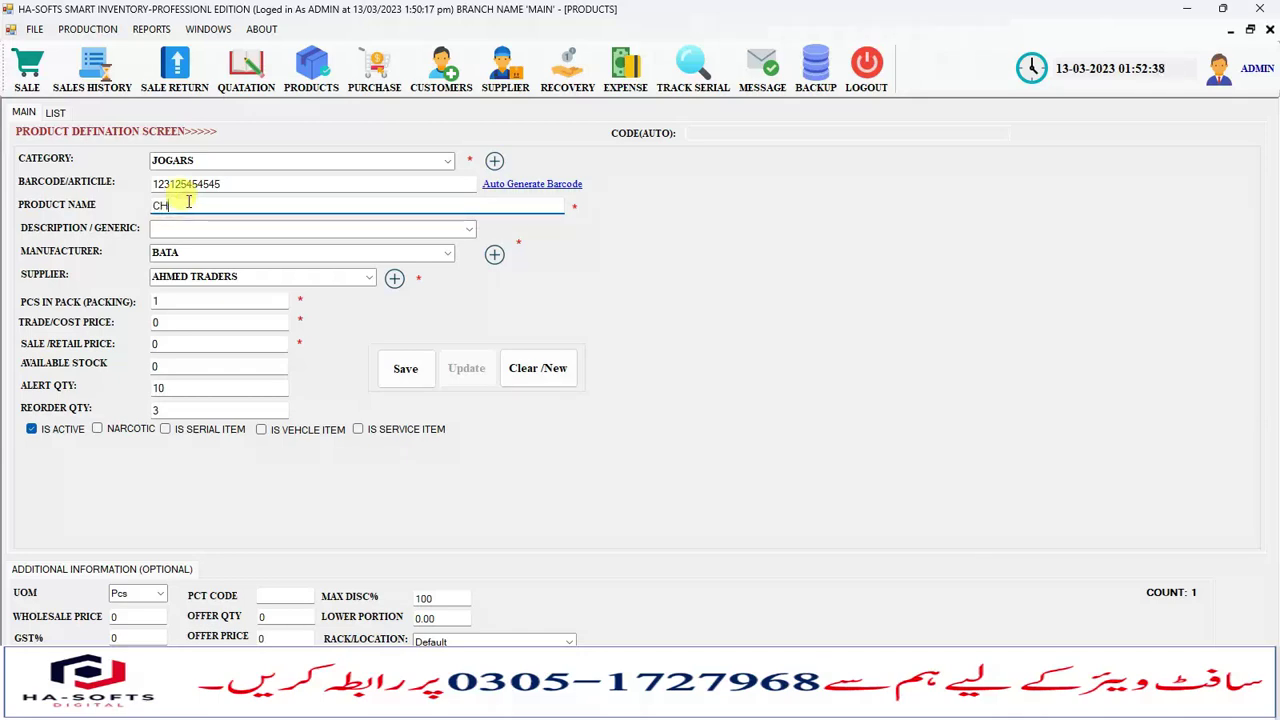
text(-ZE)
text(-50)
text(10)
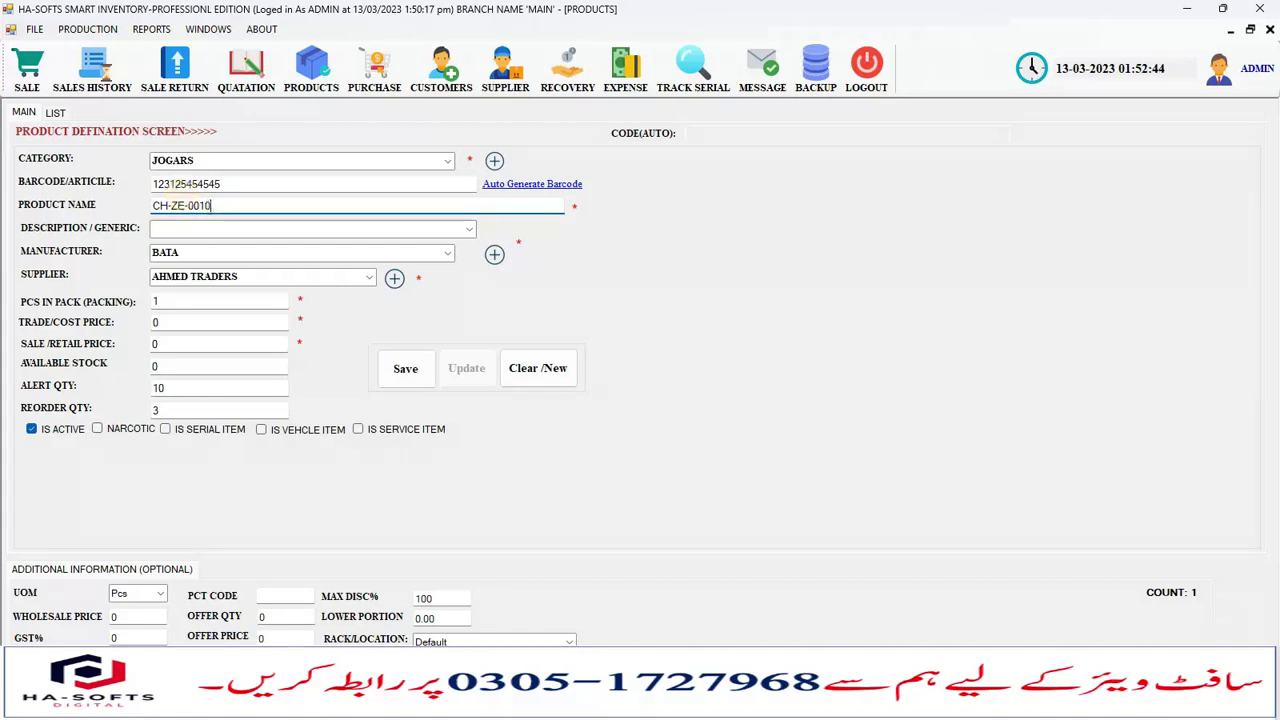
Step: Complete the second product's name as CH-ZE-0010 BRN
text( bm)
double_click(234, 206)
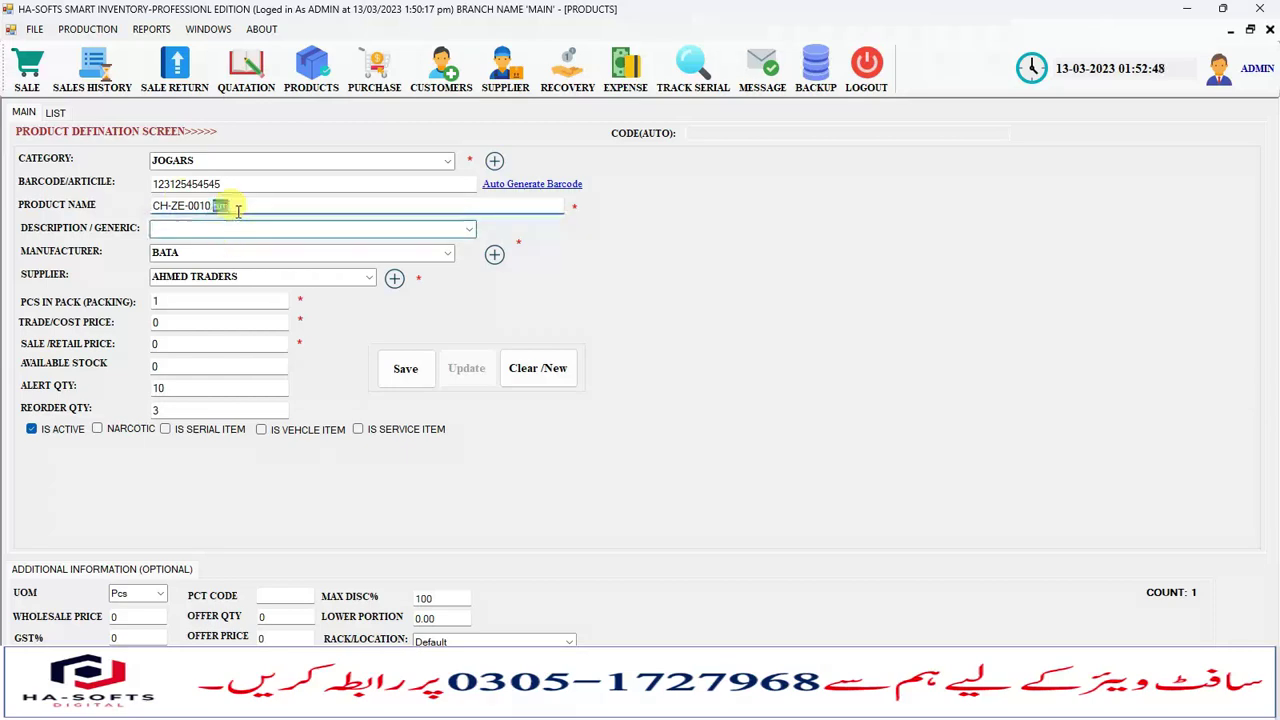
text(B)
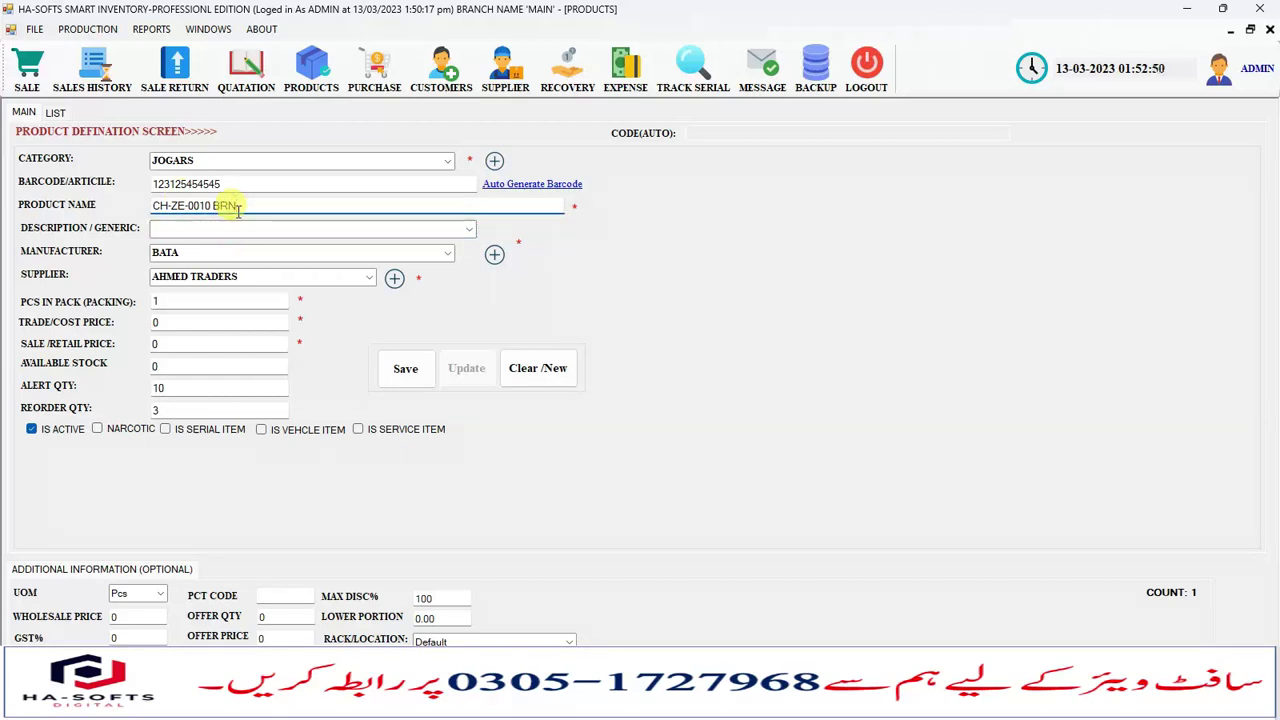
key(Tab)
key(Tab)
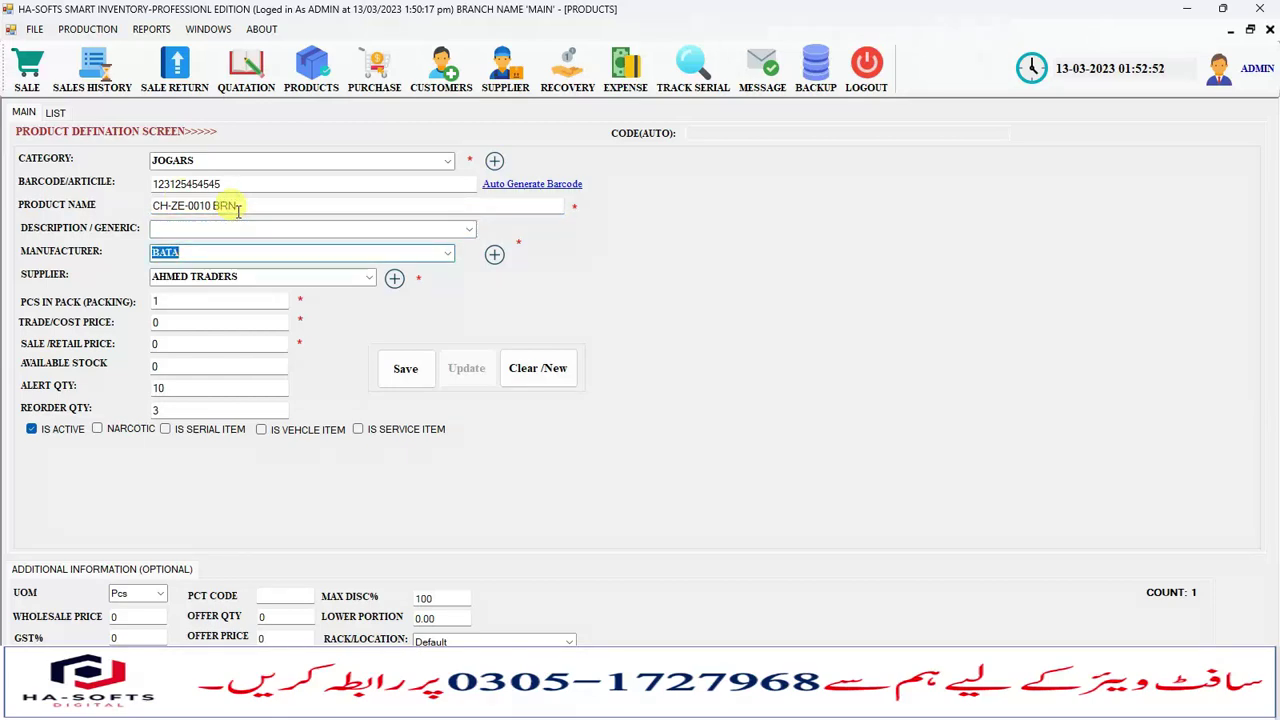
Step: Add SERVIC as a new manufacturer and save the record
text(AE)
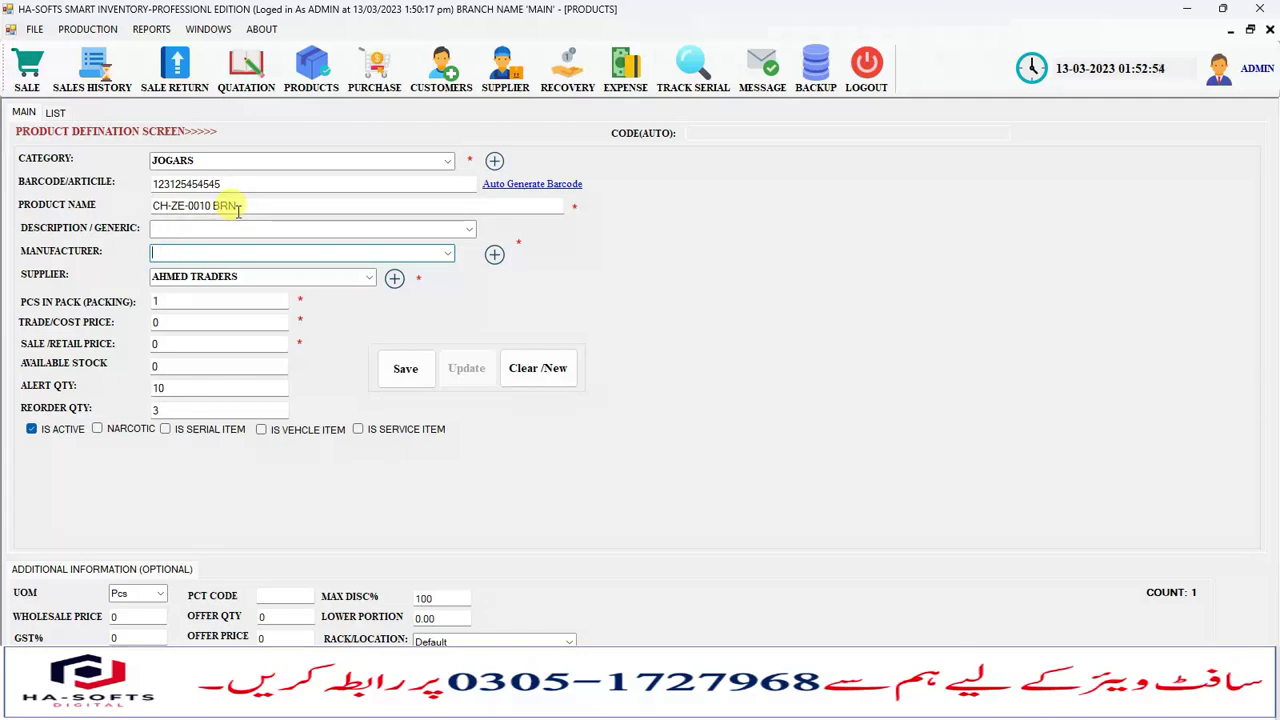
click(447, 254)
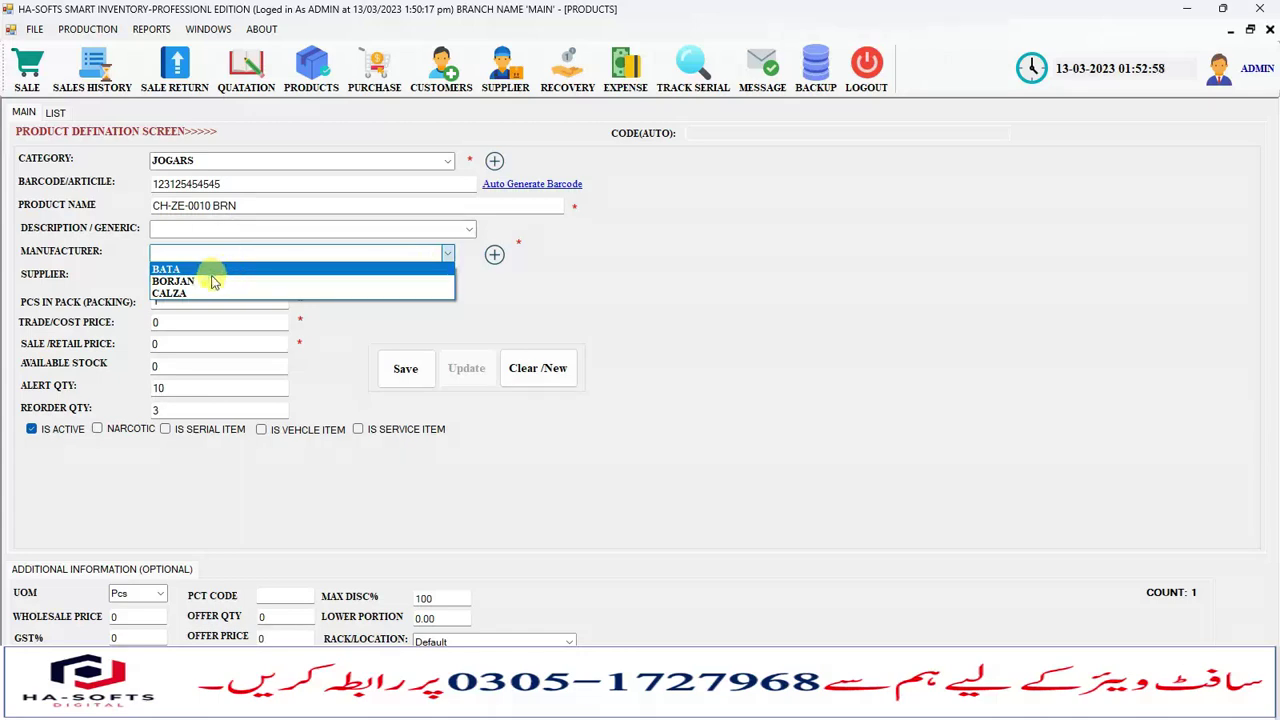
click(527, 265)
click(494, 254)
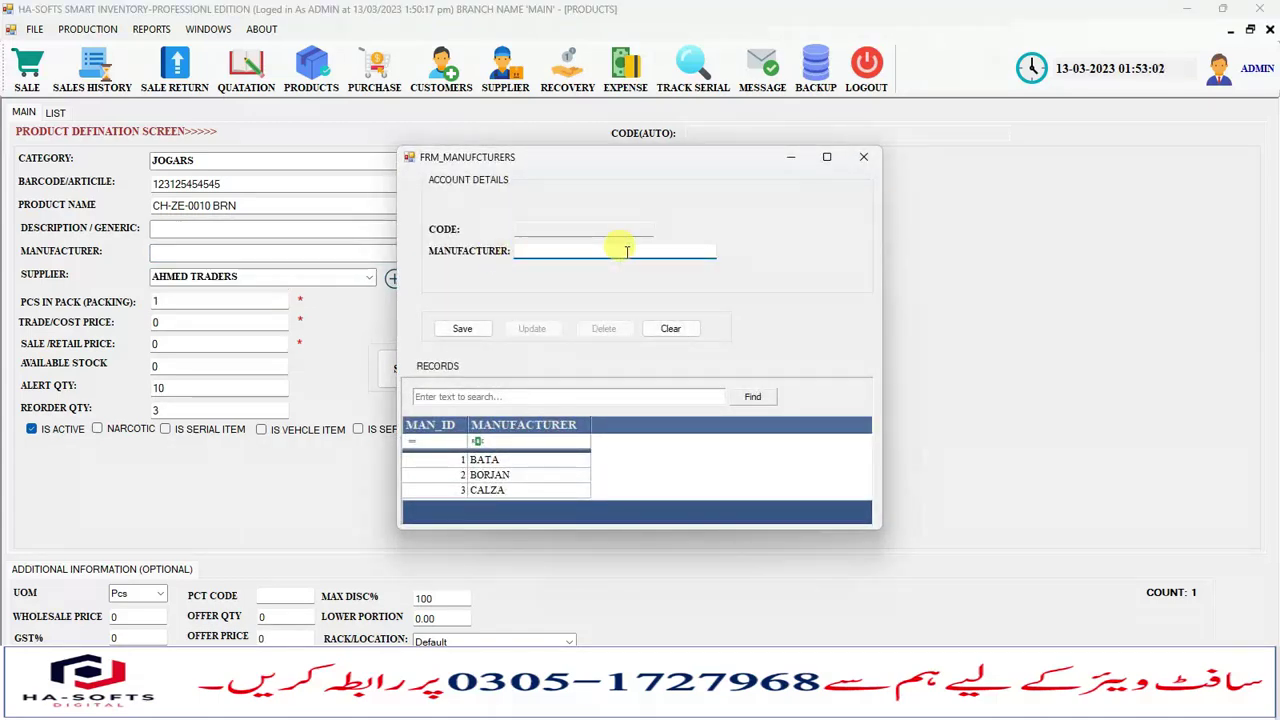
text(SERVIC)
click(462, 328)
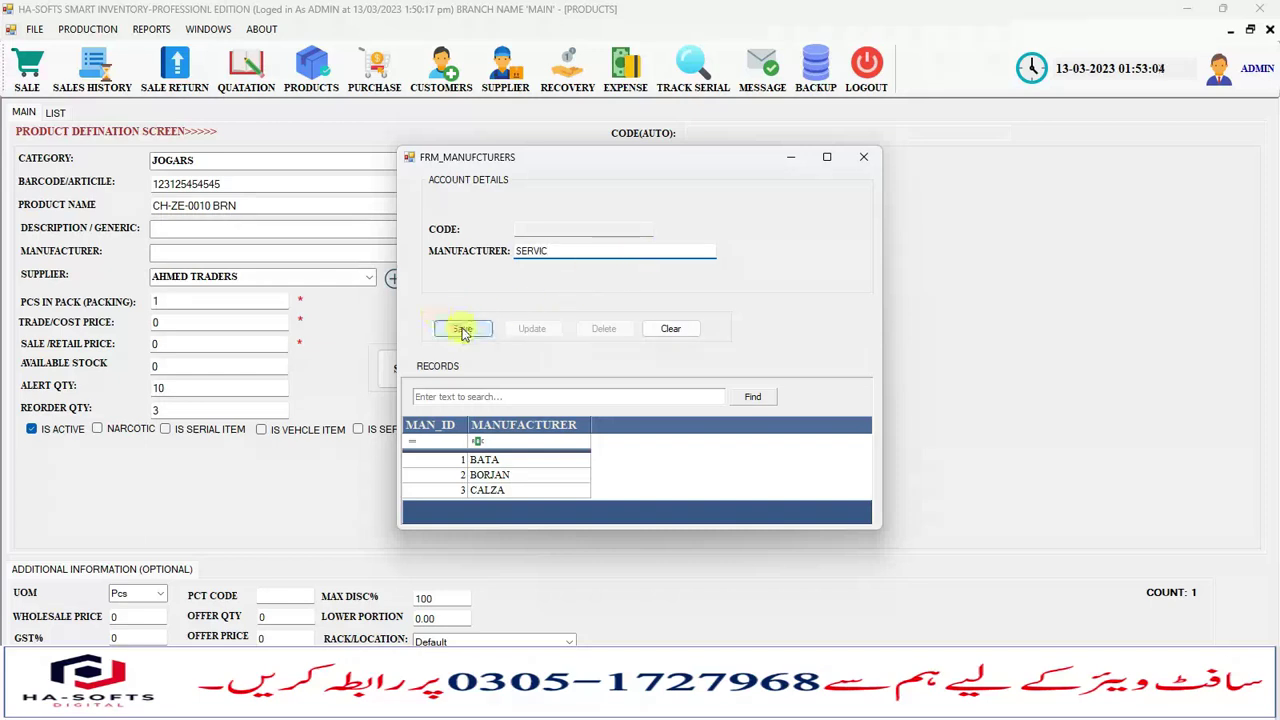
click(705, 403)
click(863, 156)
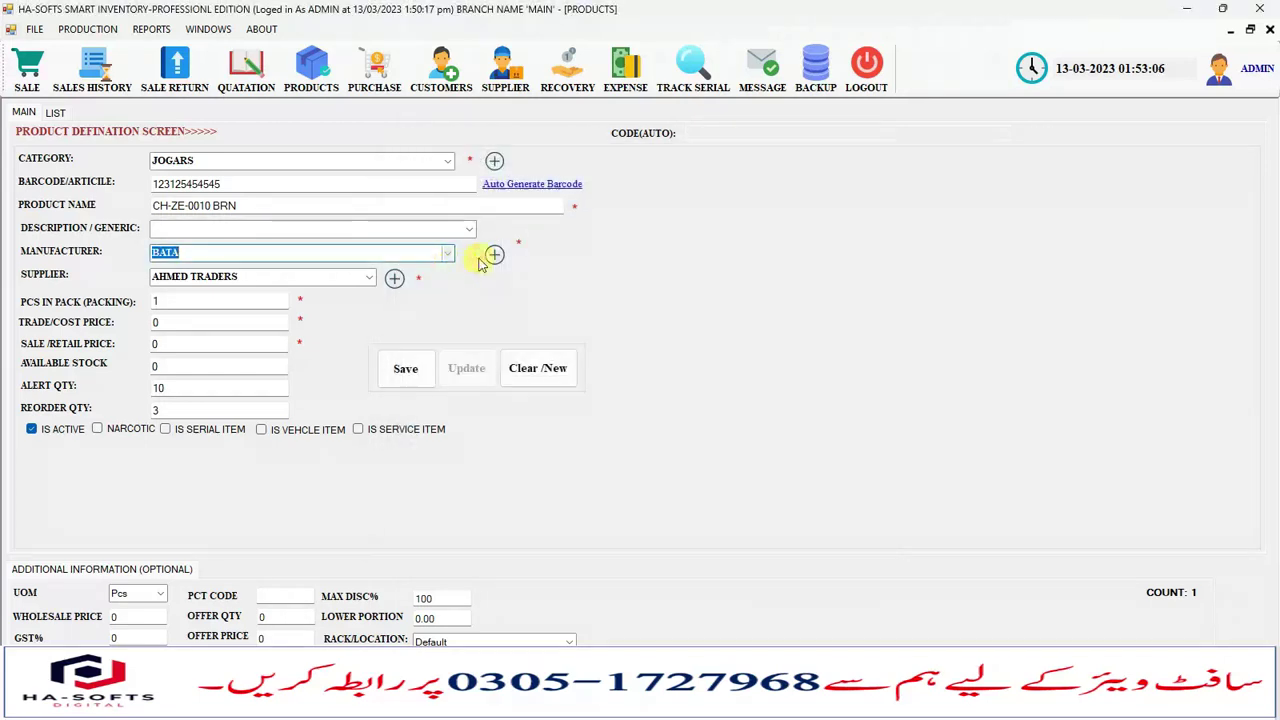
Step: Assign manufacturer SERVIC and supplier RAFIQ TRADERS to the product
click(448, 253)
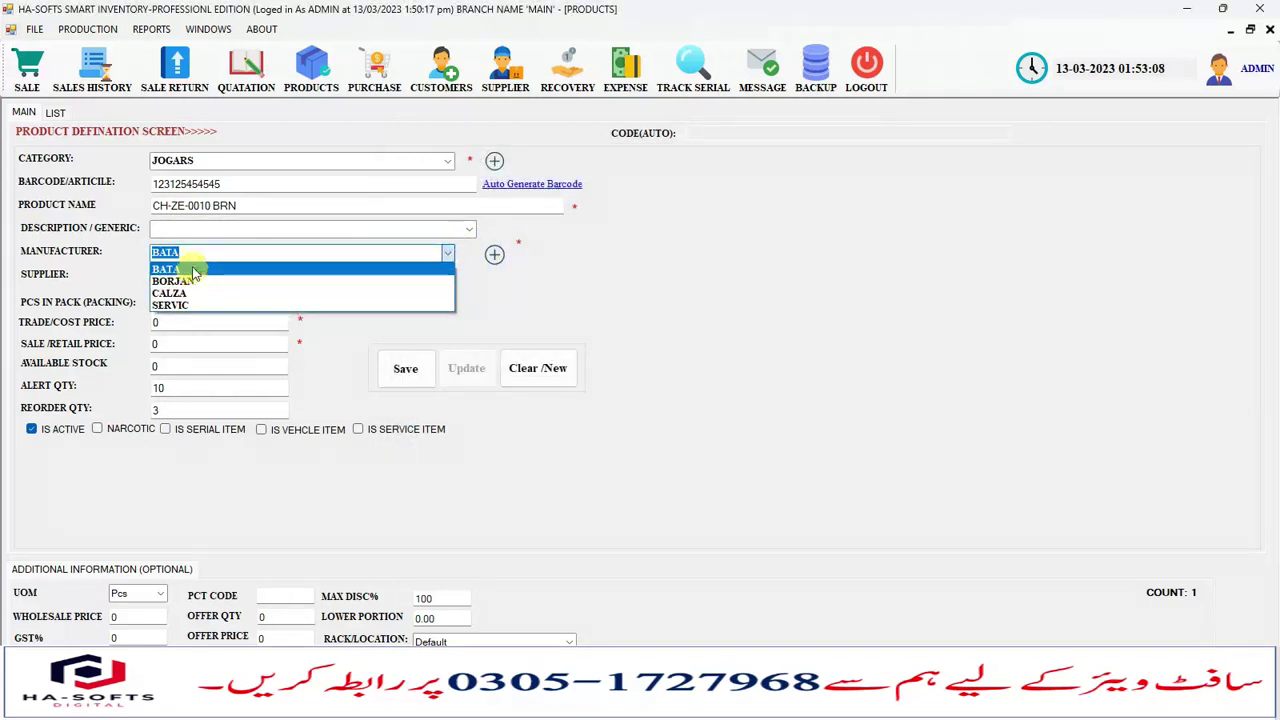
click(172, 302)
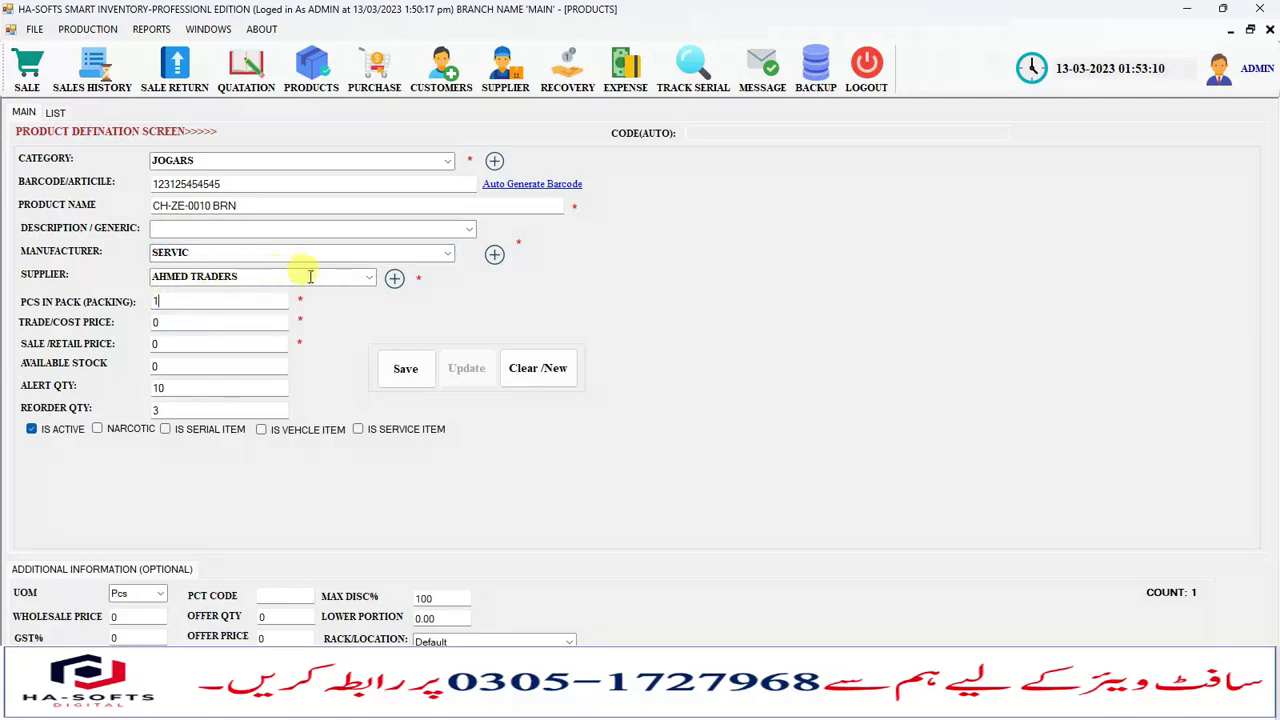
click(369, 277)
click(205, 305)
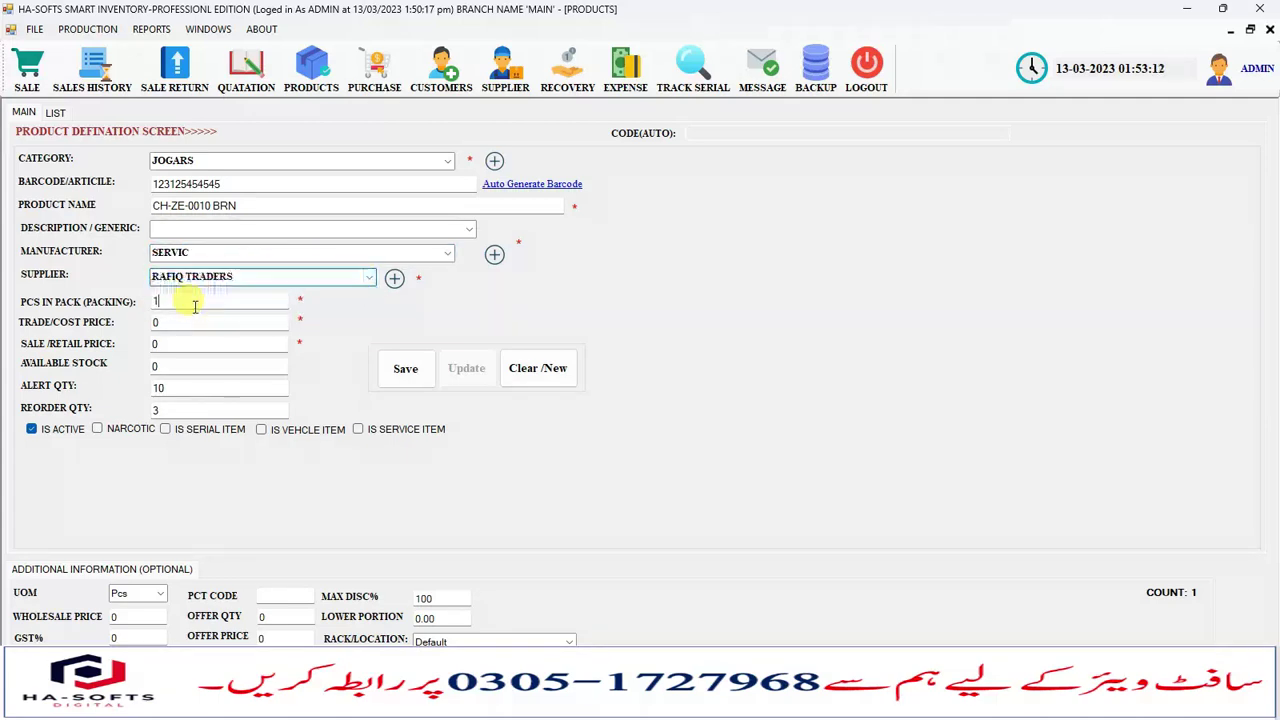
Step: Set the product's cost price to 3000 and its retail price to 5200, and save the product
click(178, 320)
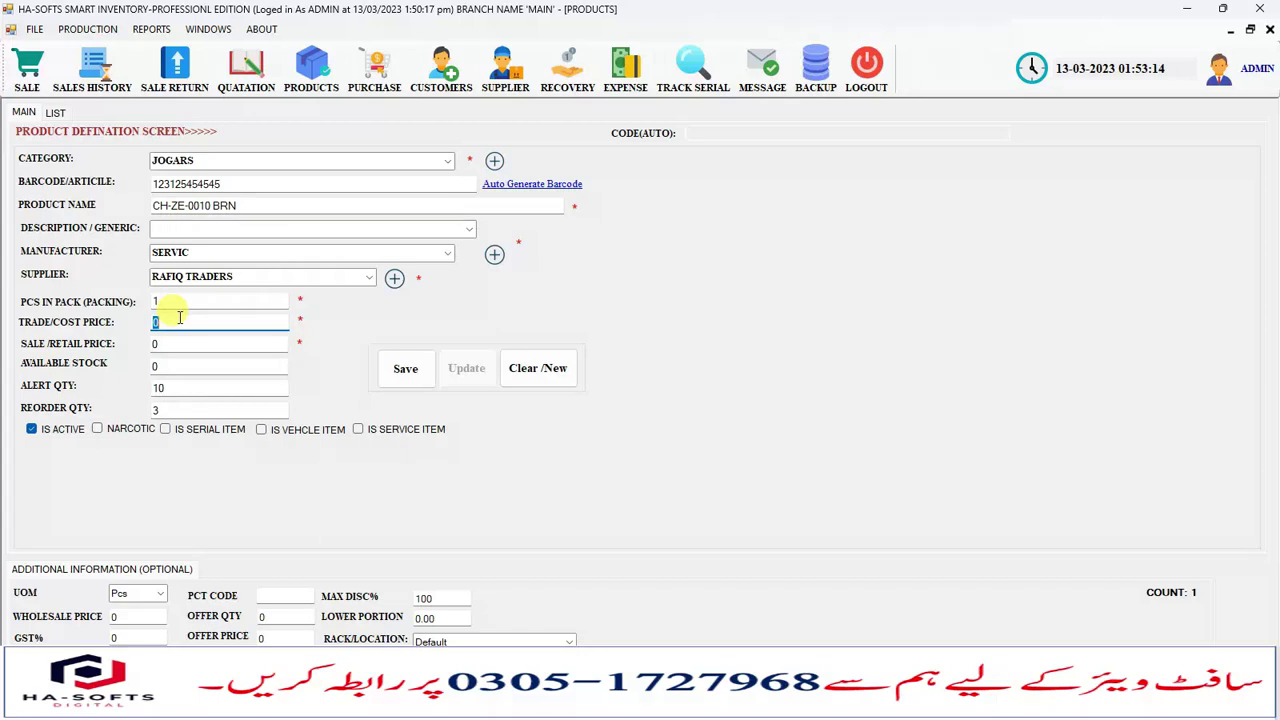
text(3000)
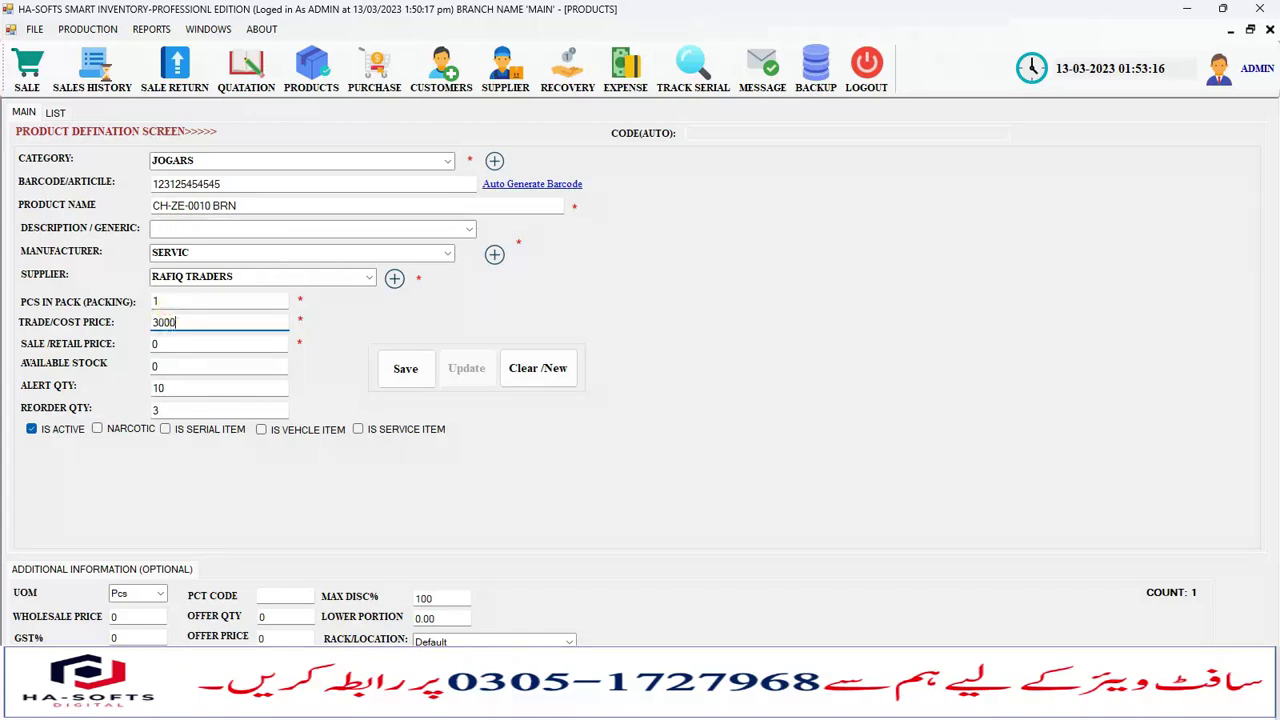
key(Tab)
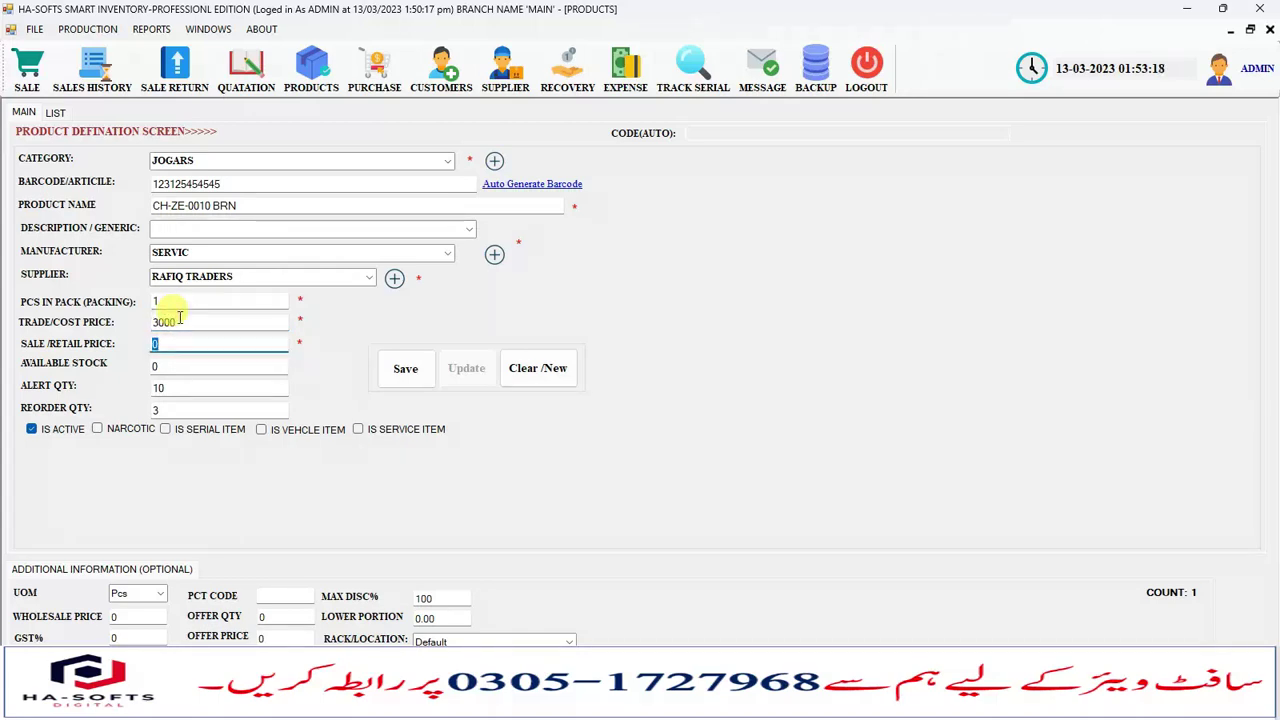
text(5200)
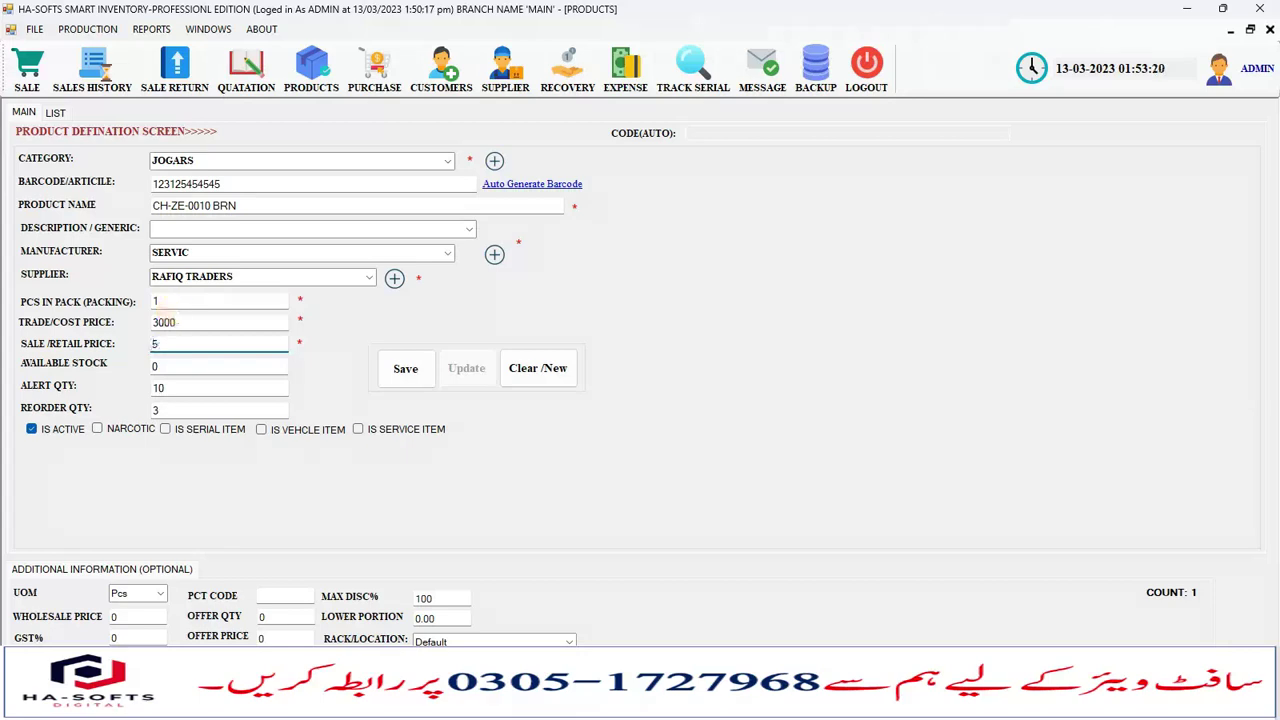
click(205, 366)
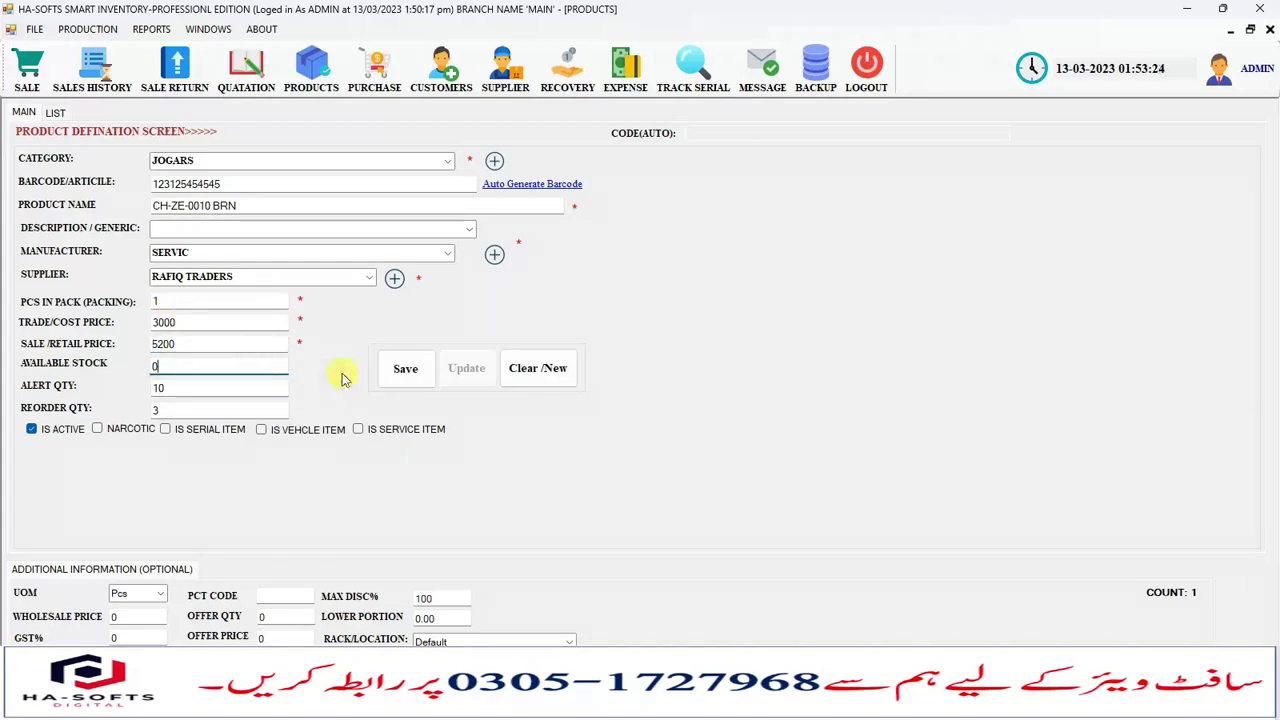
click(405, 369)
click(672, 403)
click(700, 405)
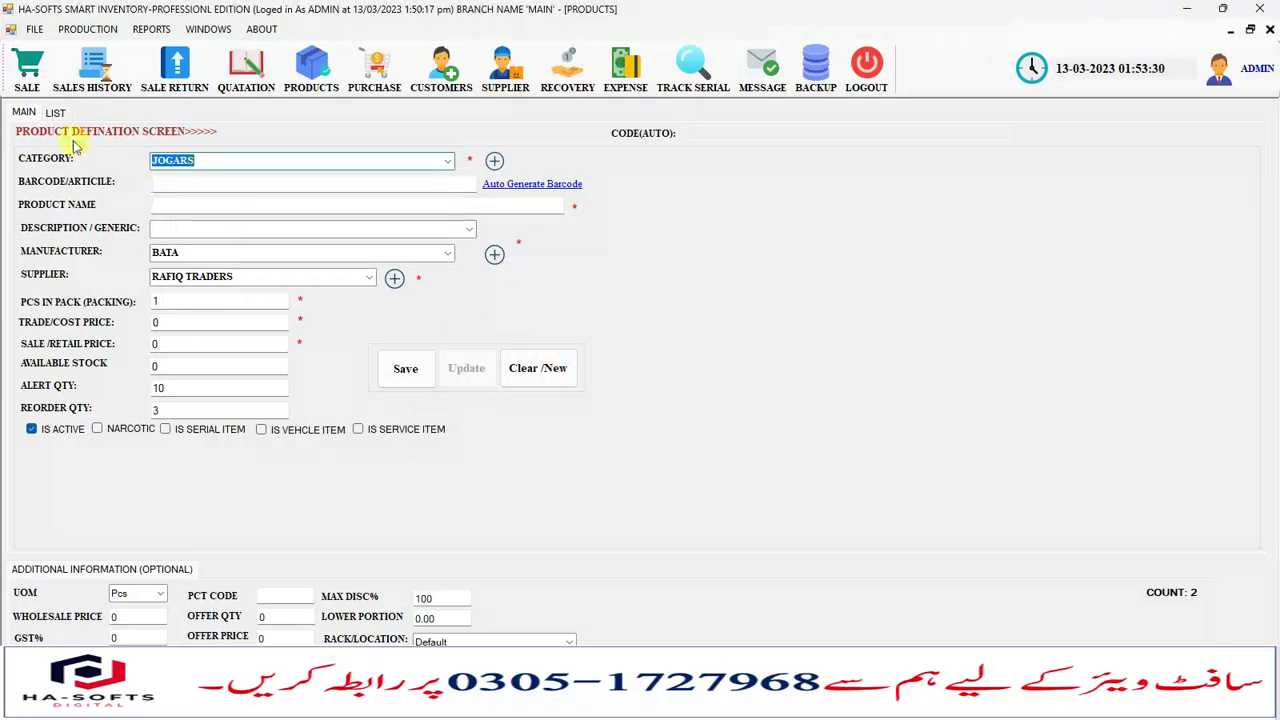
Step: Review the saved products in the product list and open the details of CZ-CF-0001 BLK
click(55, 112)
click(483, 220)
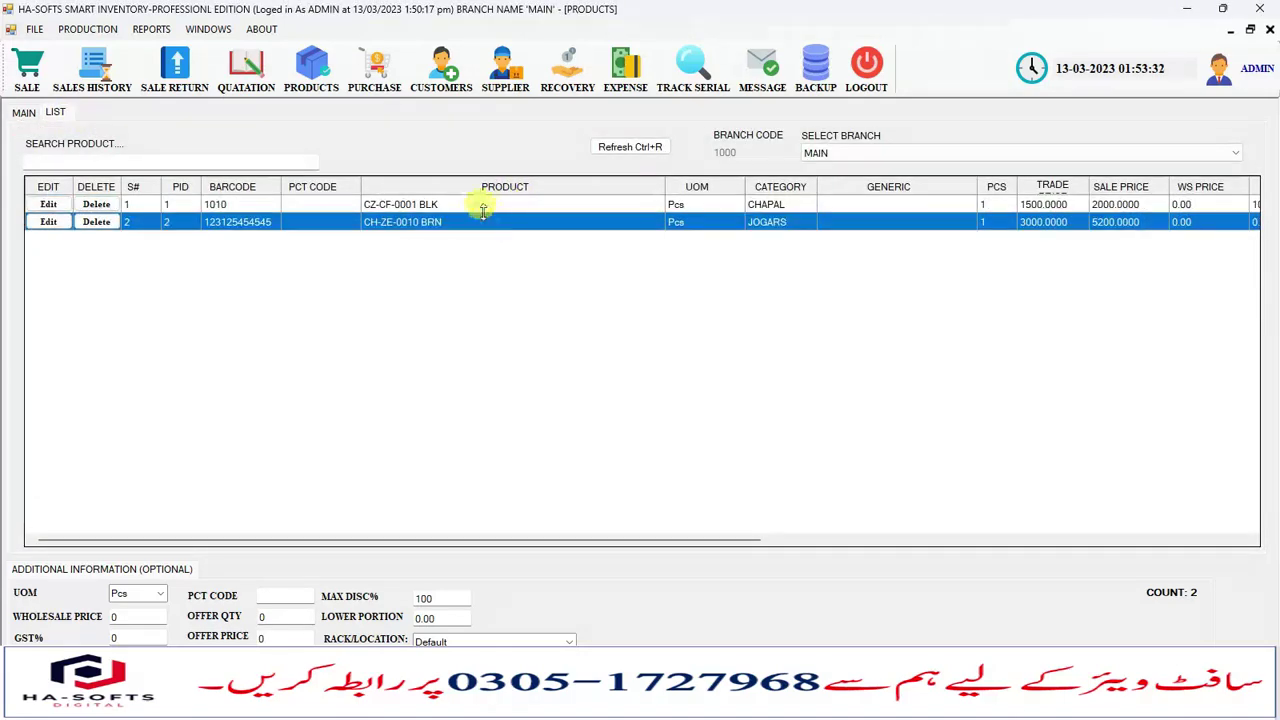
click(483, 206)
click(48, 204)
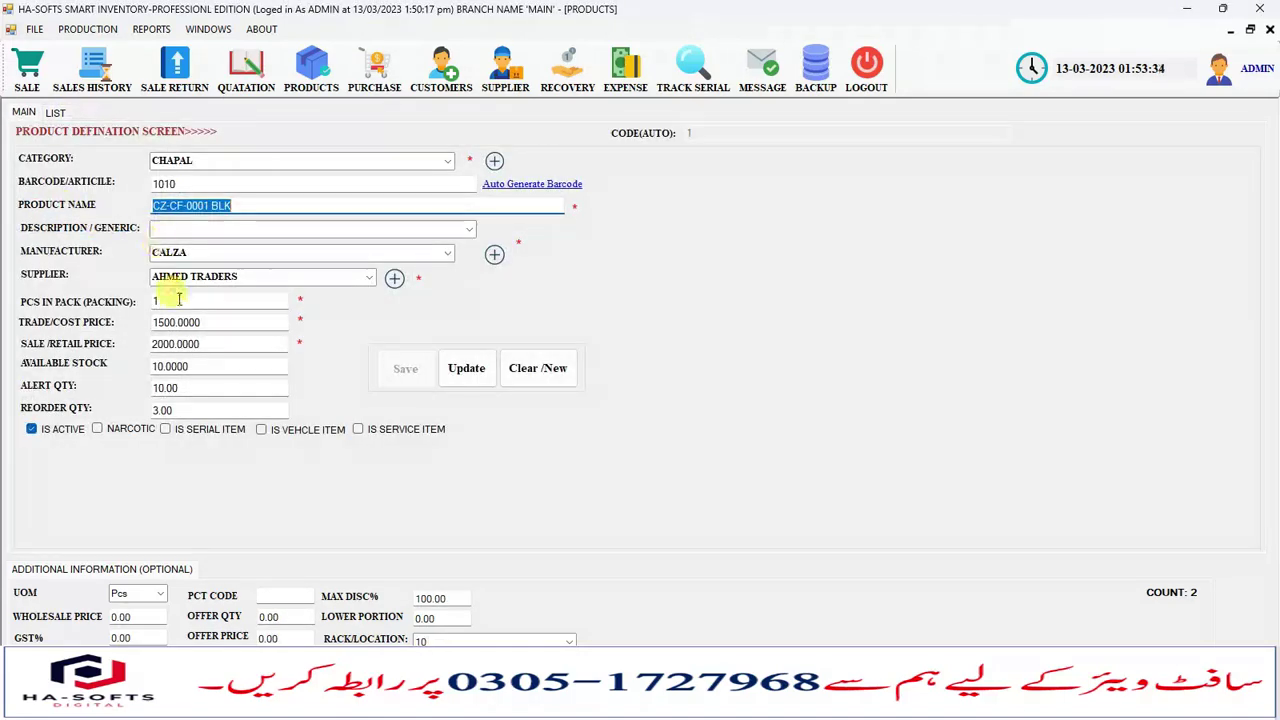
click(225, 300)
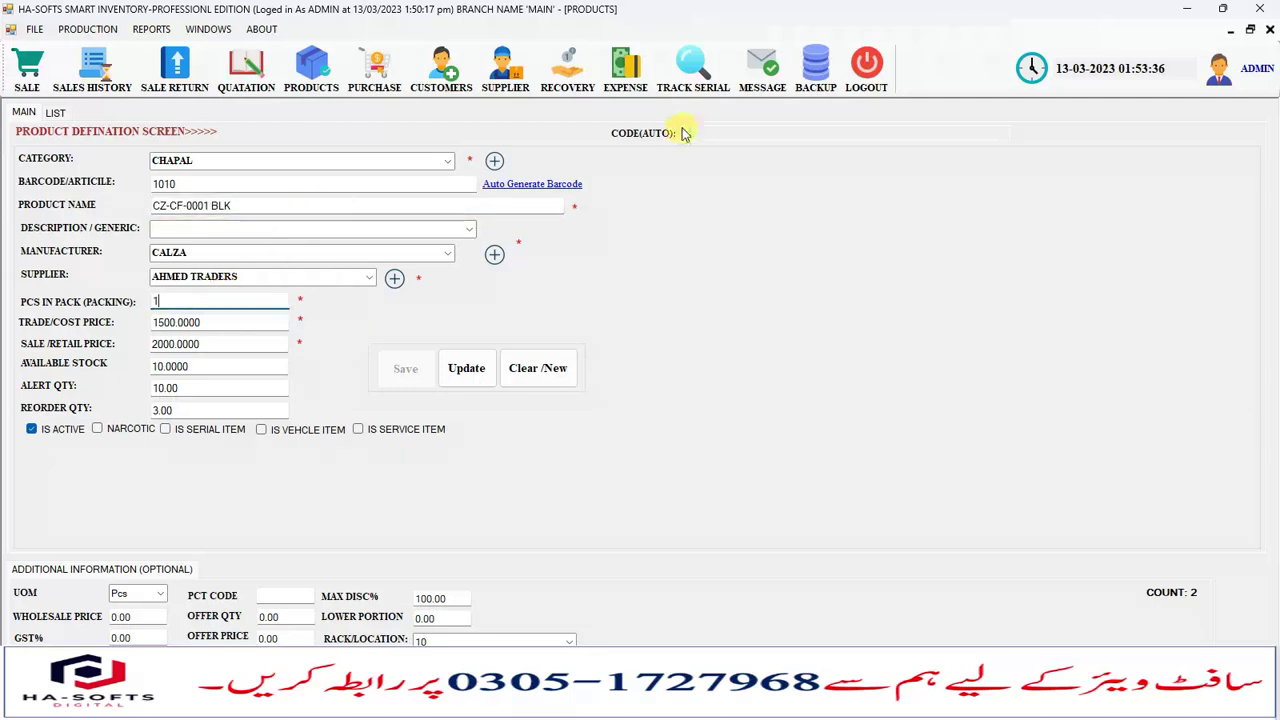
Step: Open stock barcode label printing and add product CZ-CF-0001 BLK to the label list
click(38, 32)
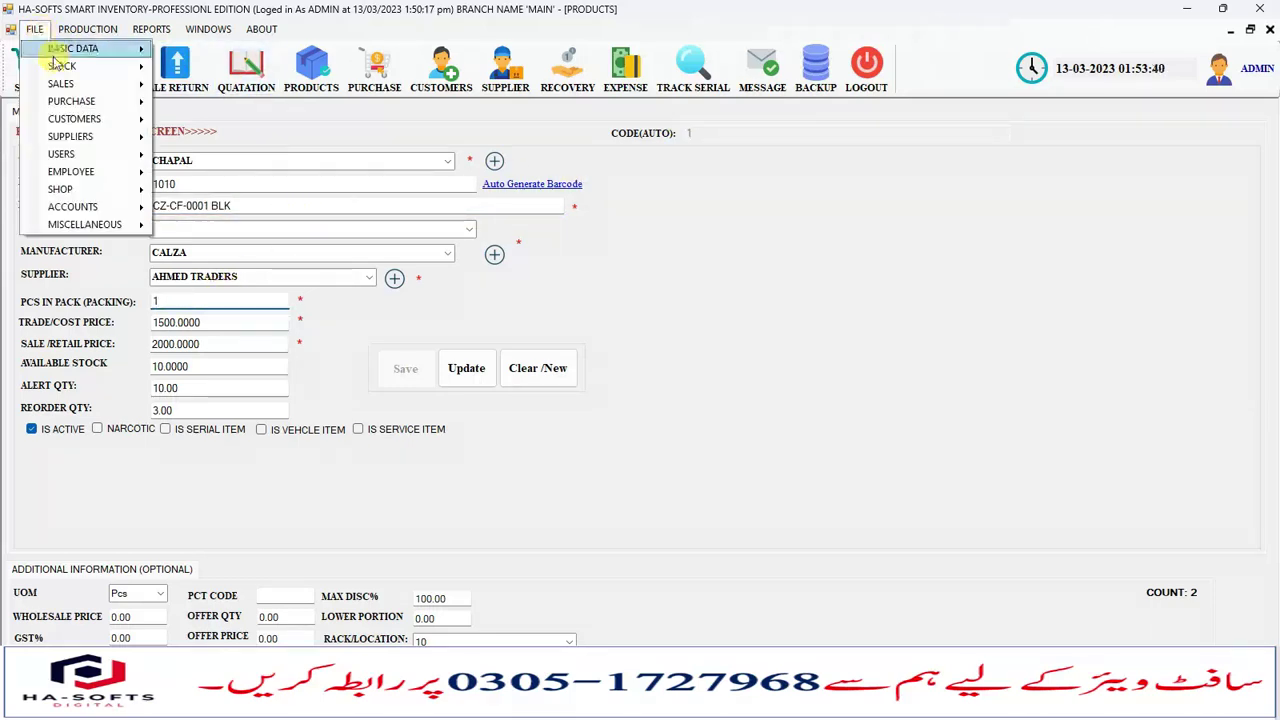
mouse_move(137, 68)
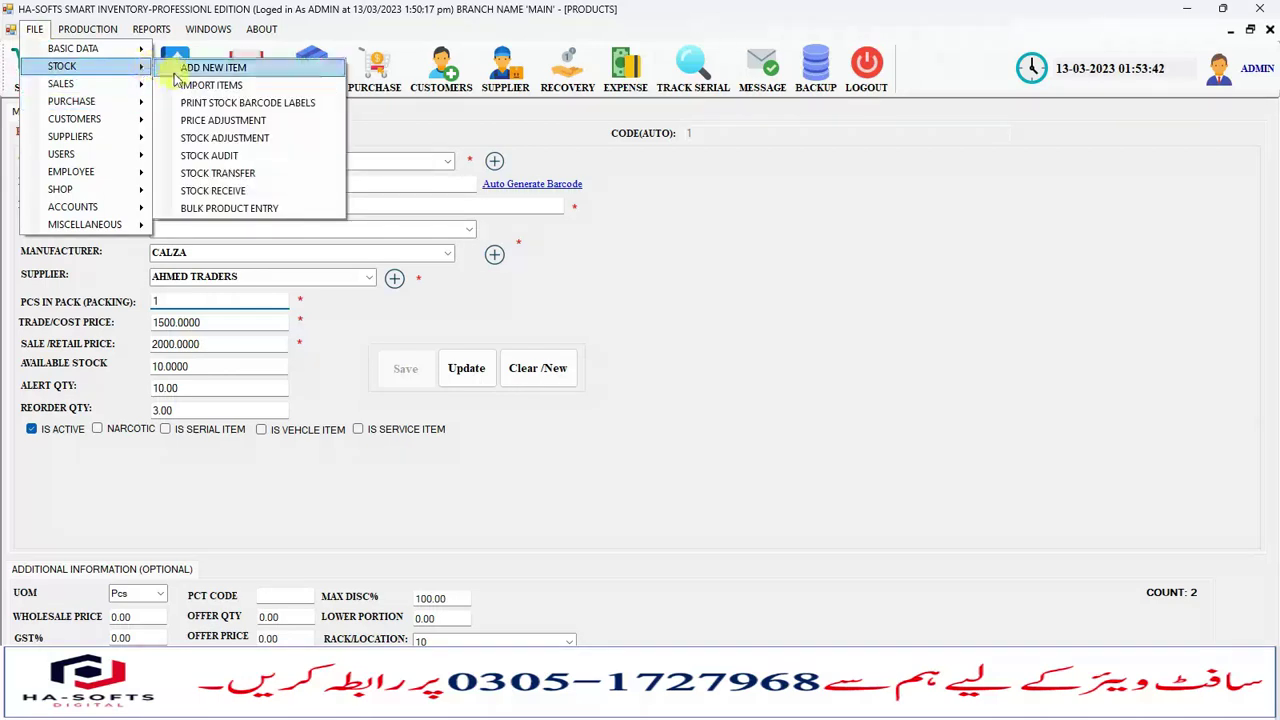
click(291, 103)
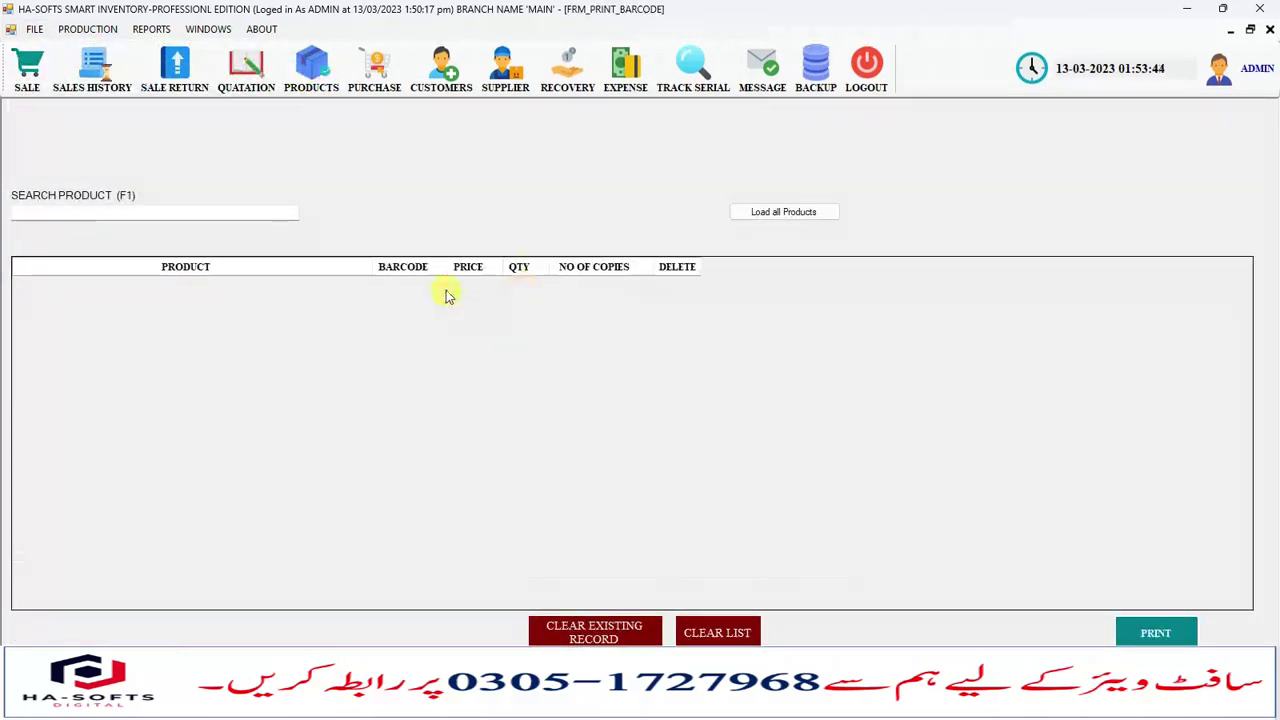
click(148, 211)
text(S)
key(BackSpace)
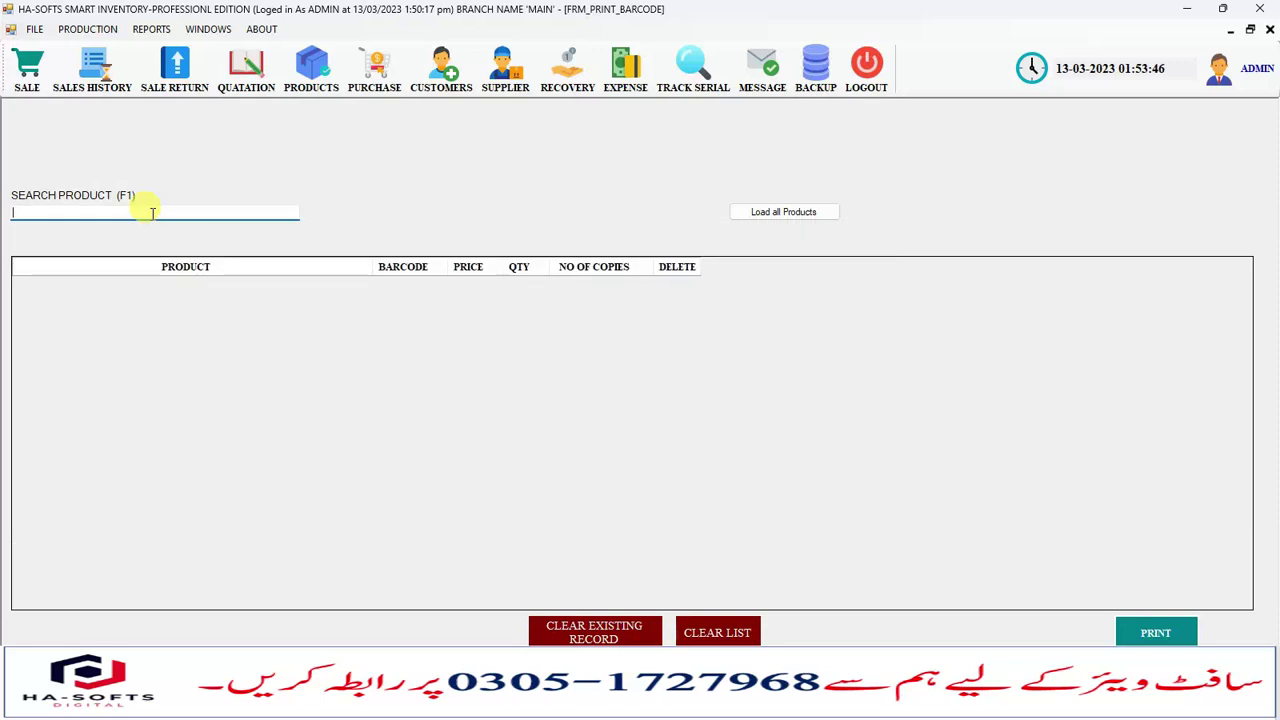
text(C)
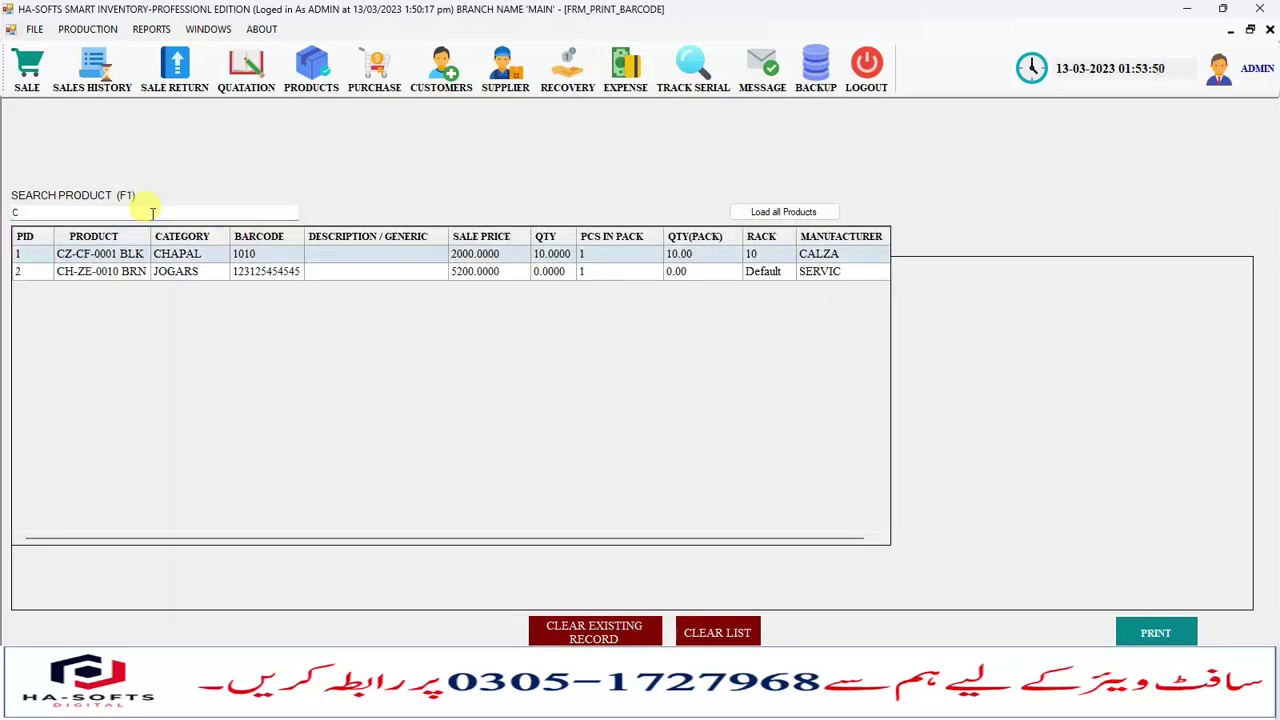
key(Return)
key(Return)
click(153, 211)
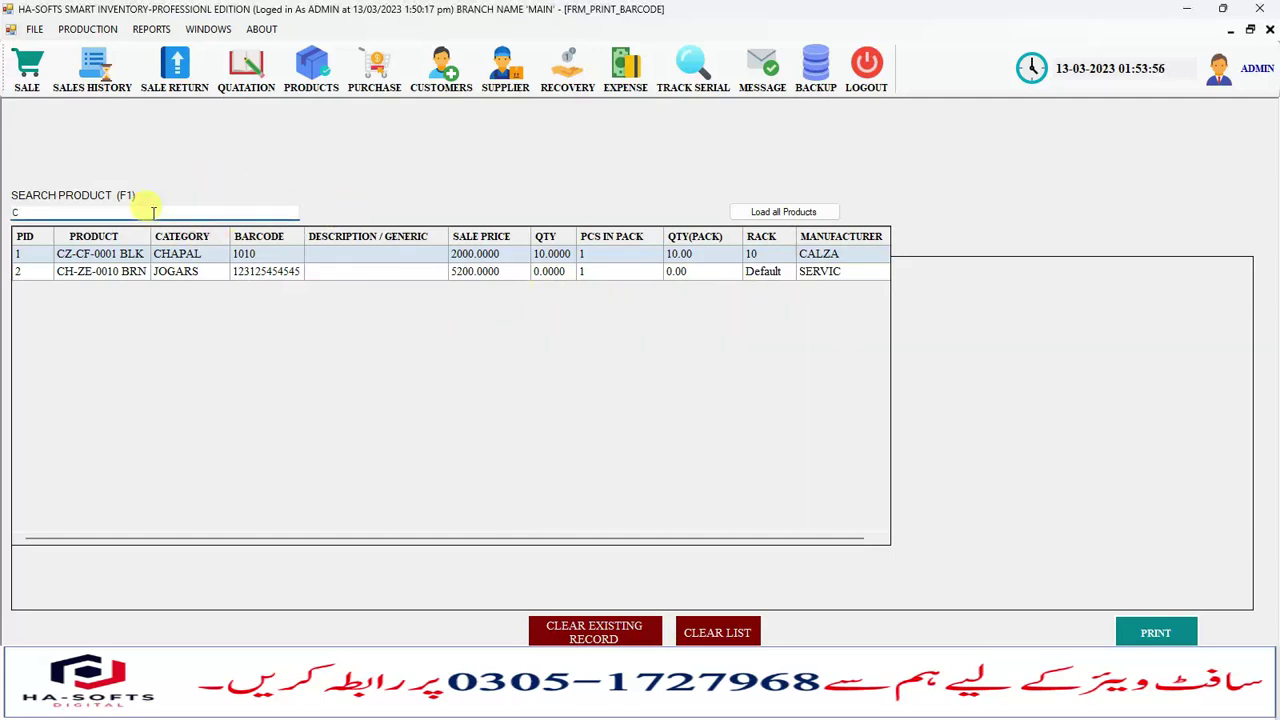
key(BackSpace)
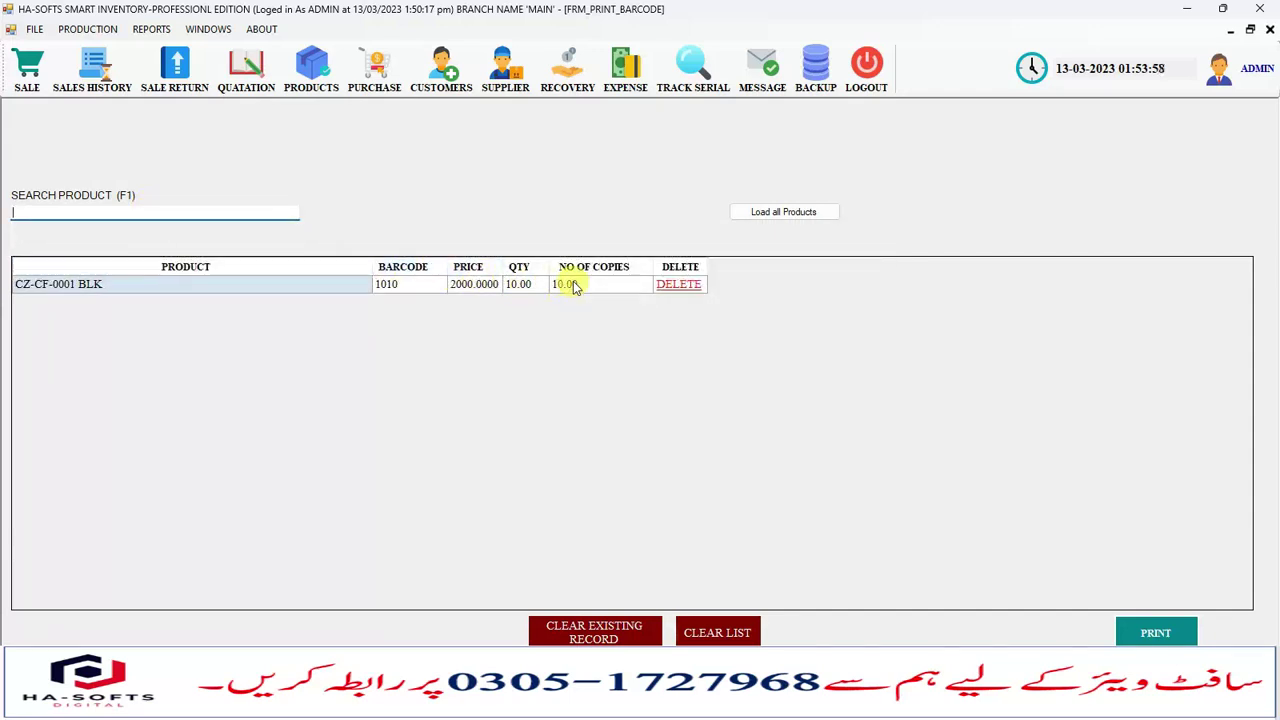
Step: Generate the print preview of the product's barcode labels with the 38X28MM label size
click(540, 286)
click(610, 289)
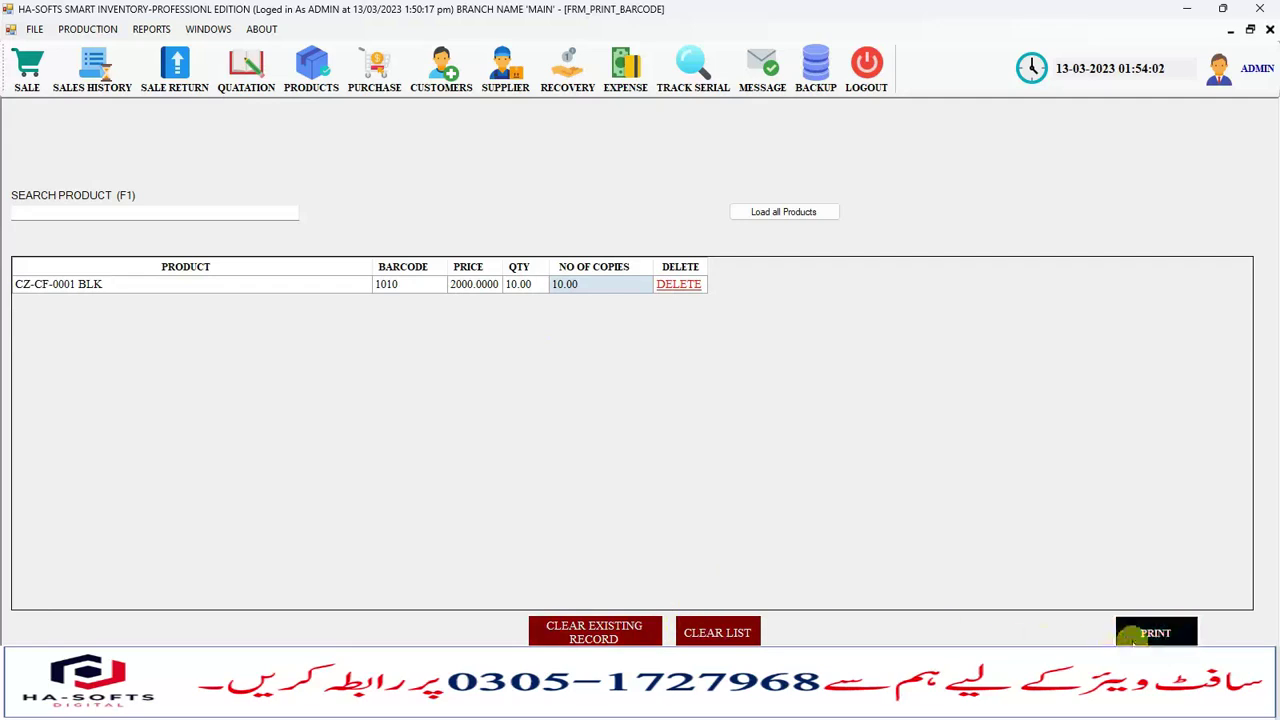
click(1140, 632)
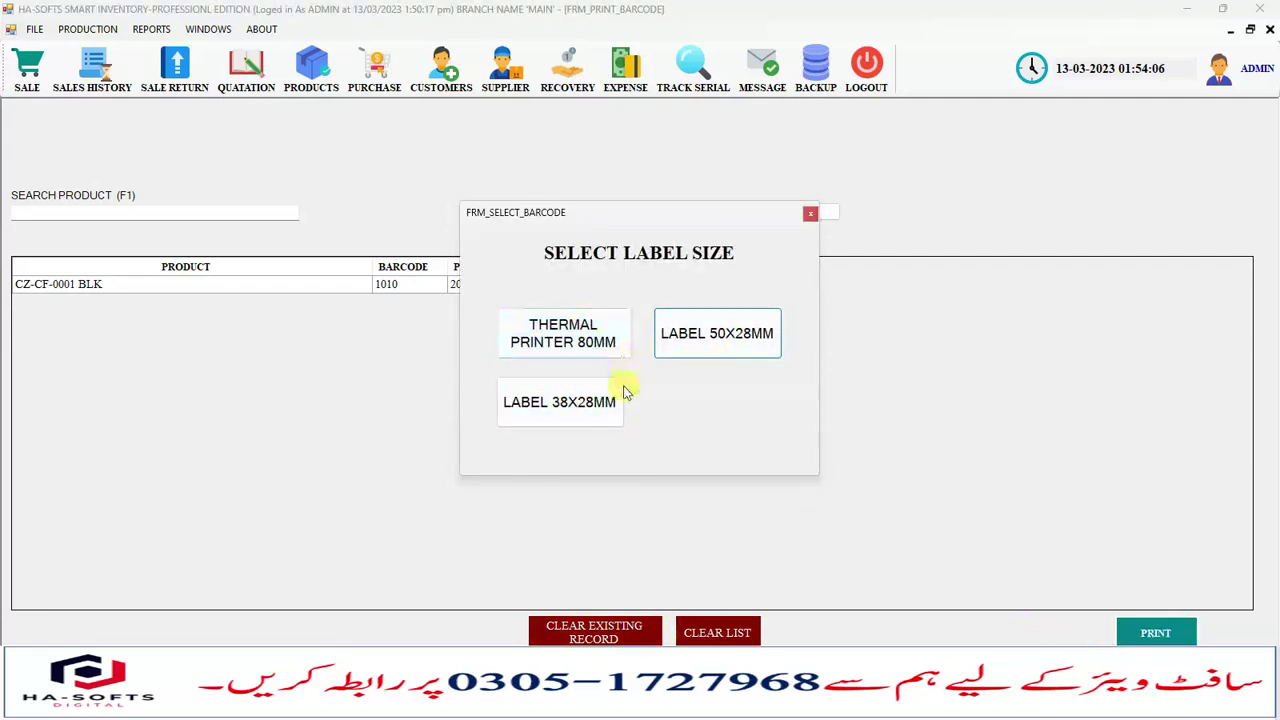
click(594, 401)
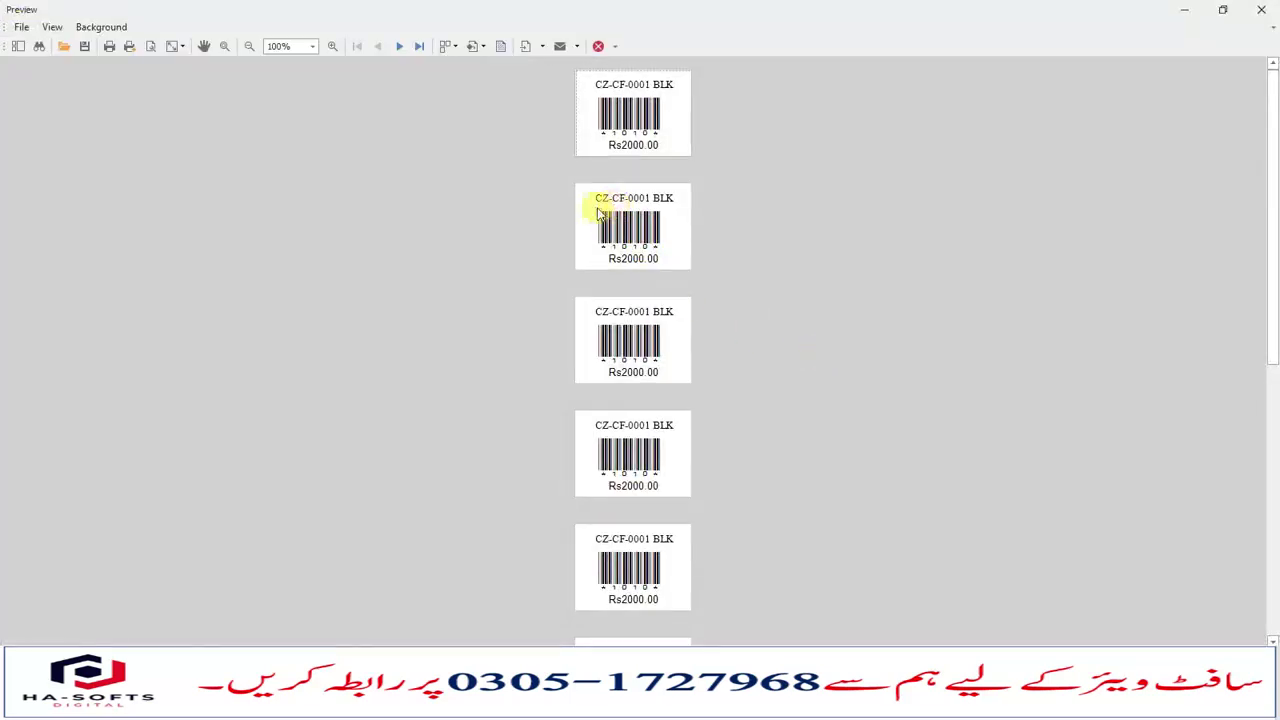
Step: Enlarge the label preview to 150% and examine the barcode labels
click(313, 47)
click(285, 89)
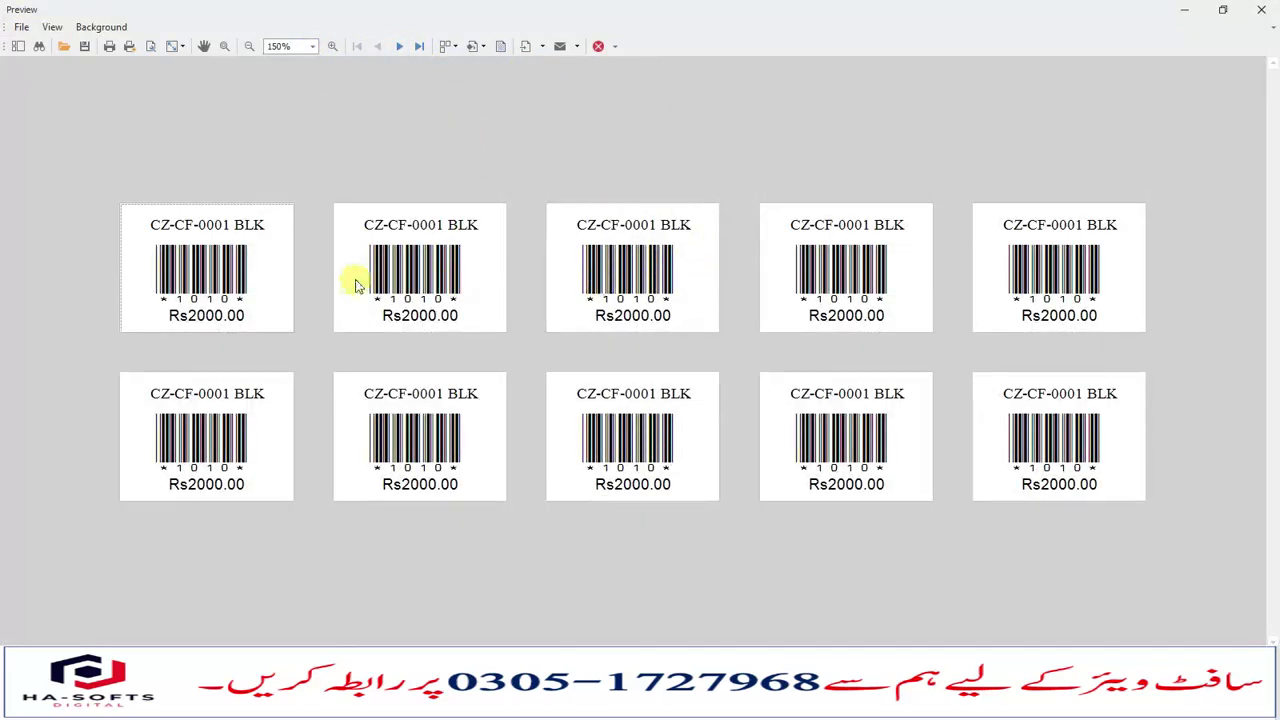
click(865, 235)
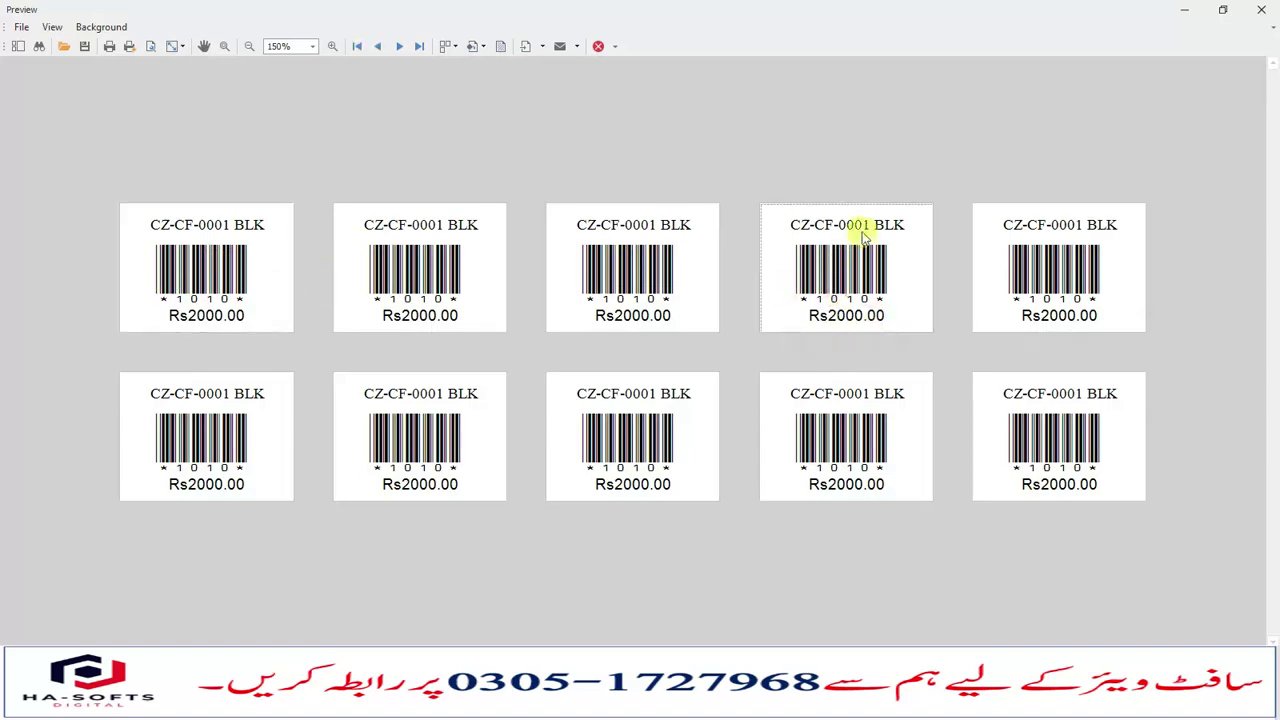
Step: Close the label preview and size selection, along with the barcode printing and product screens
click(1261, 12)
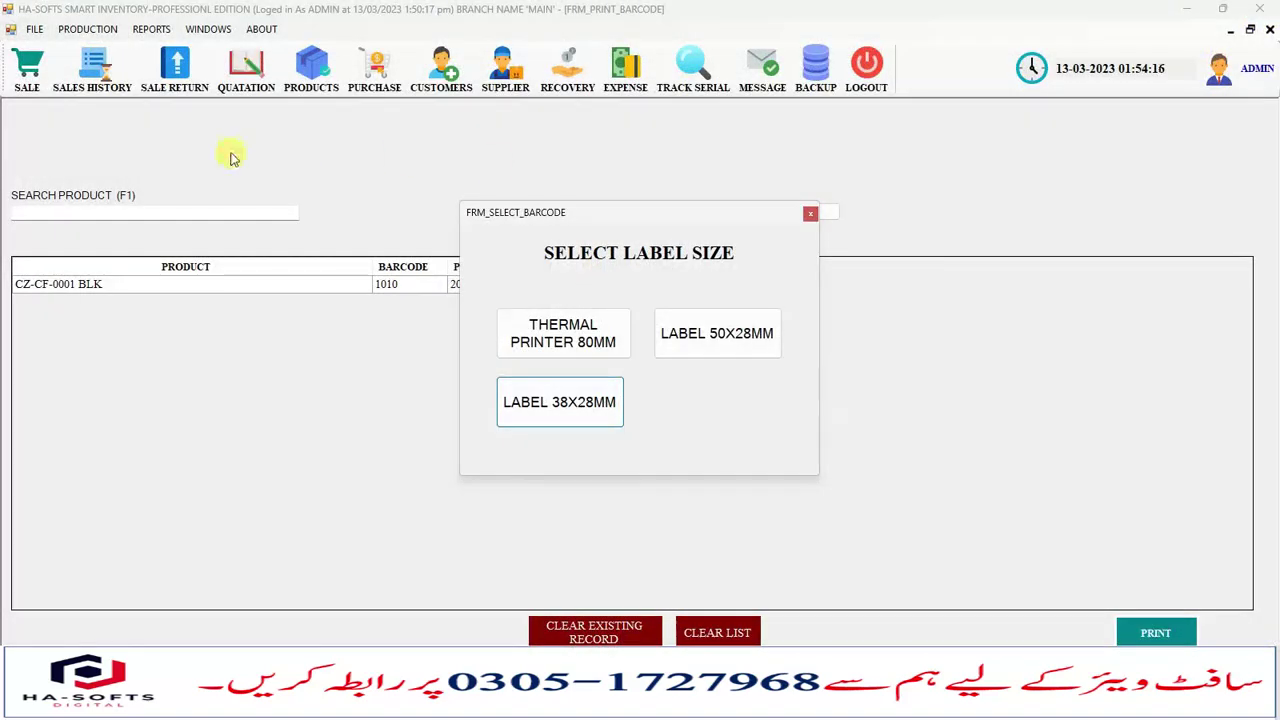
click(815, 218)
click(1270, 29)
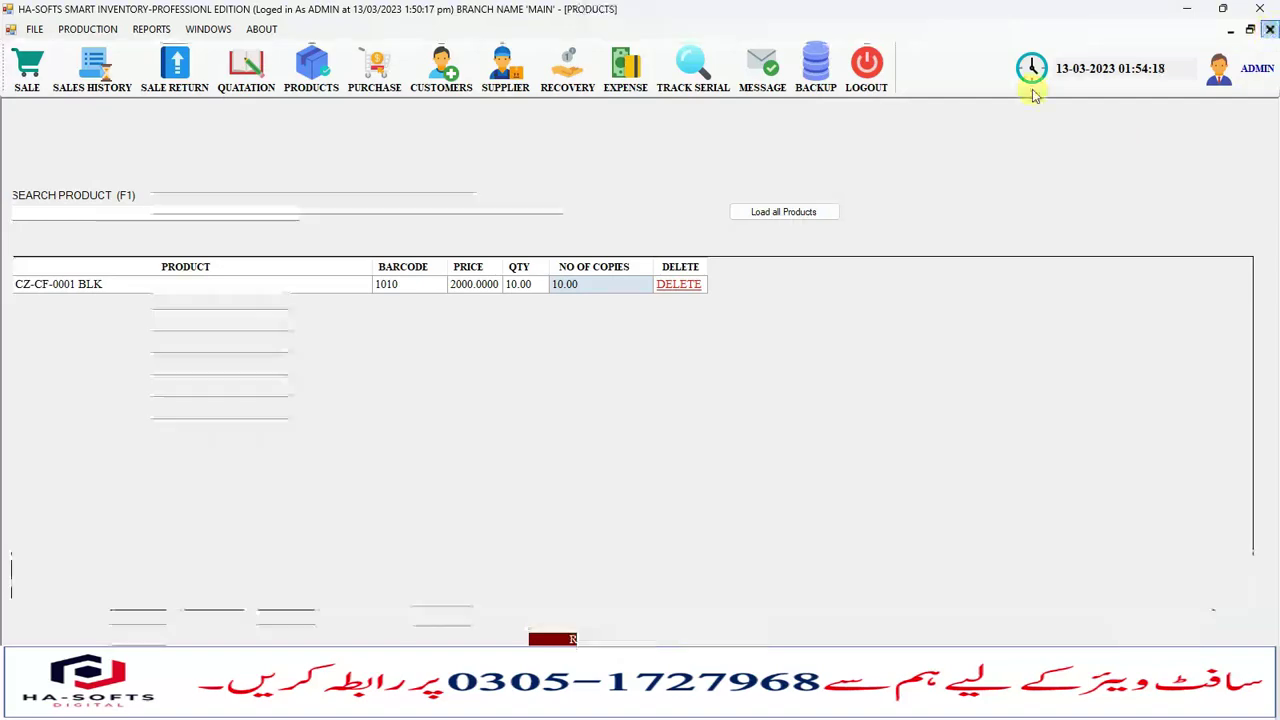
click(1270, 29)
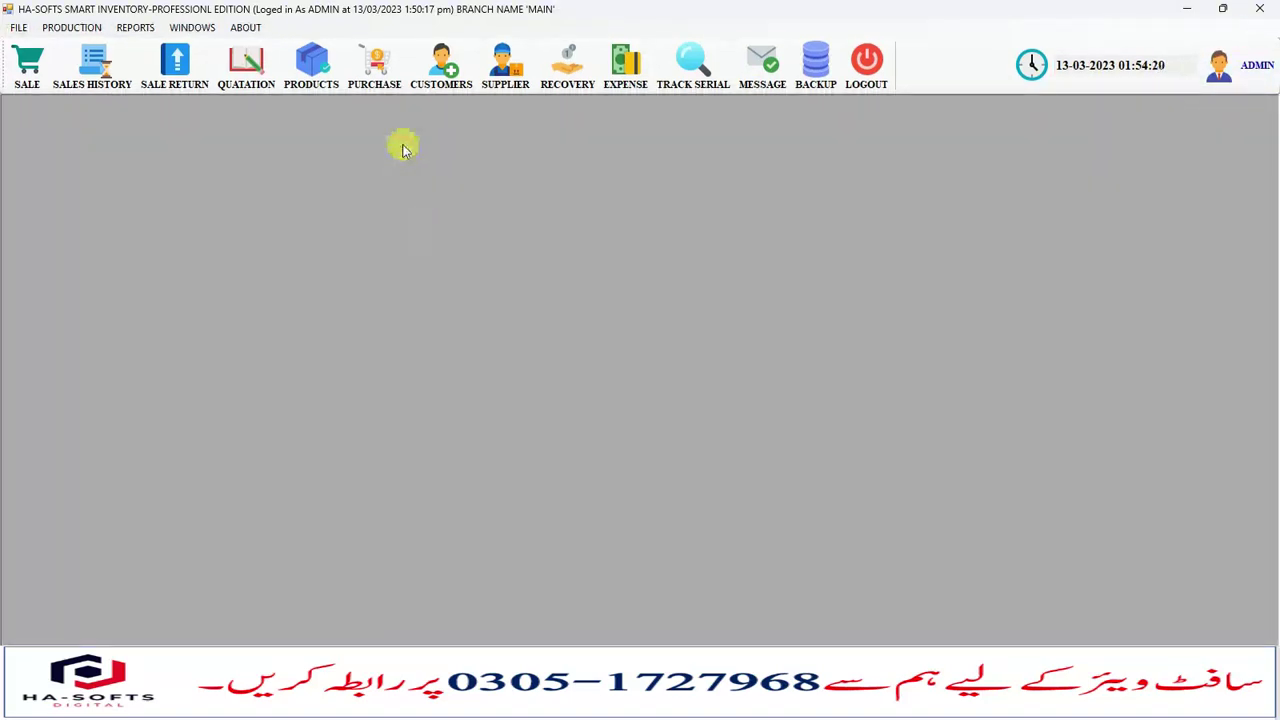
Step: Start a new purchase, enter its invoice number, choose RAFIQ TRADERS as supplier and set the purchase type to CASH
click(388, 84)
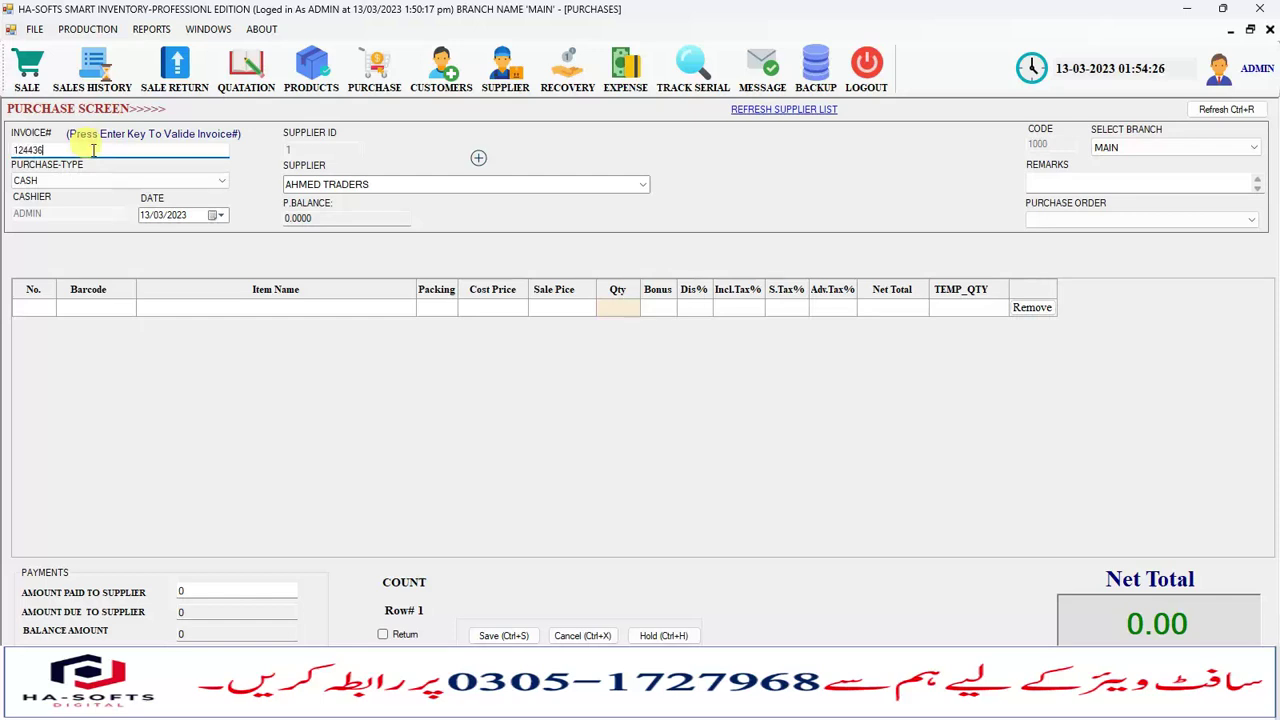
click(648, 186)
click(356, 211)
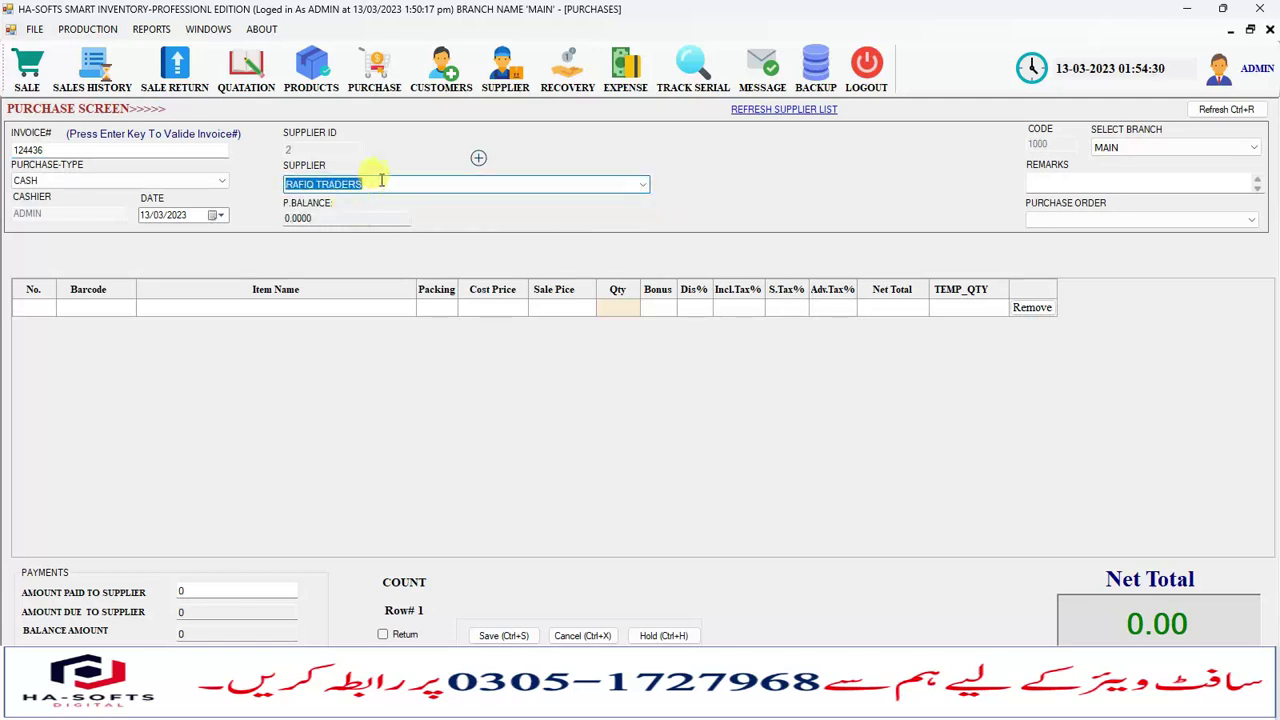
click(381, 183)
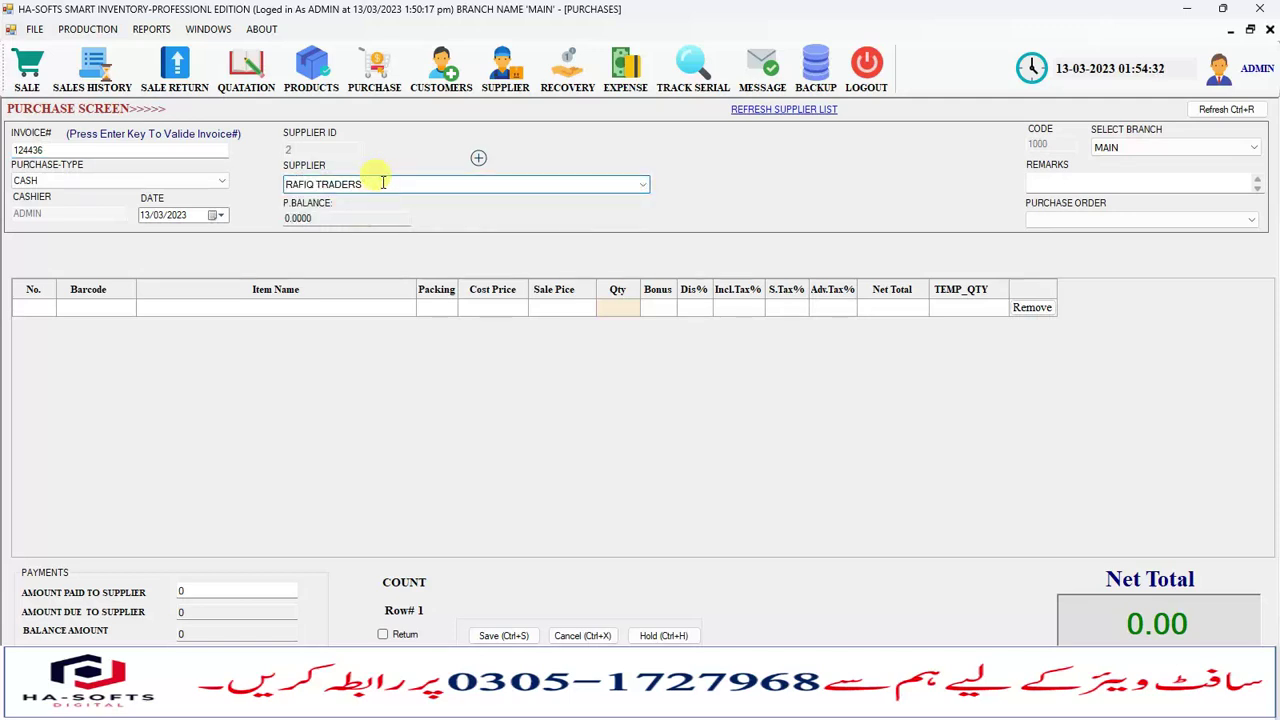
key(Return)
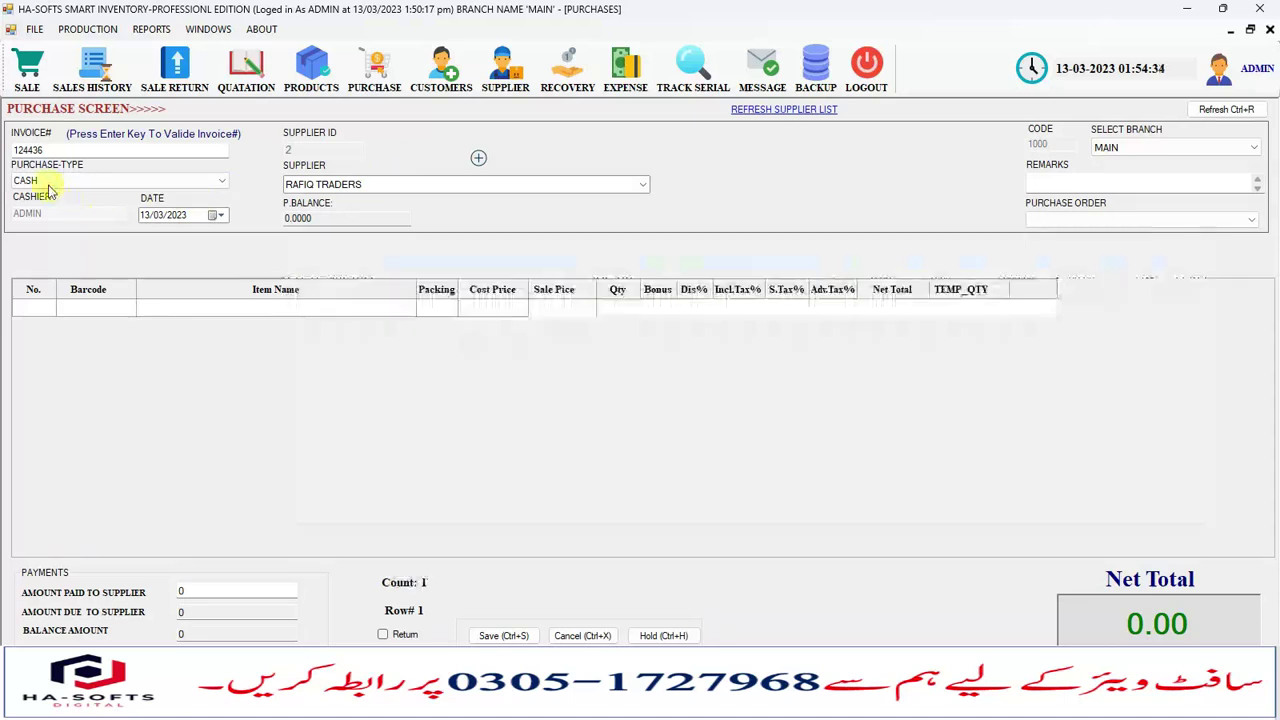
click(40, 182)
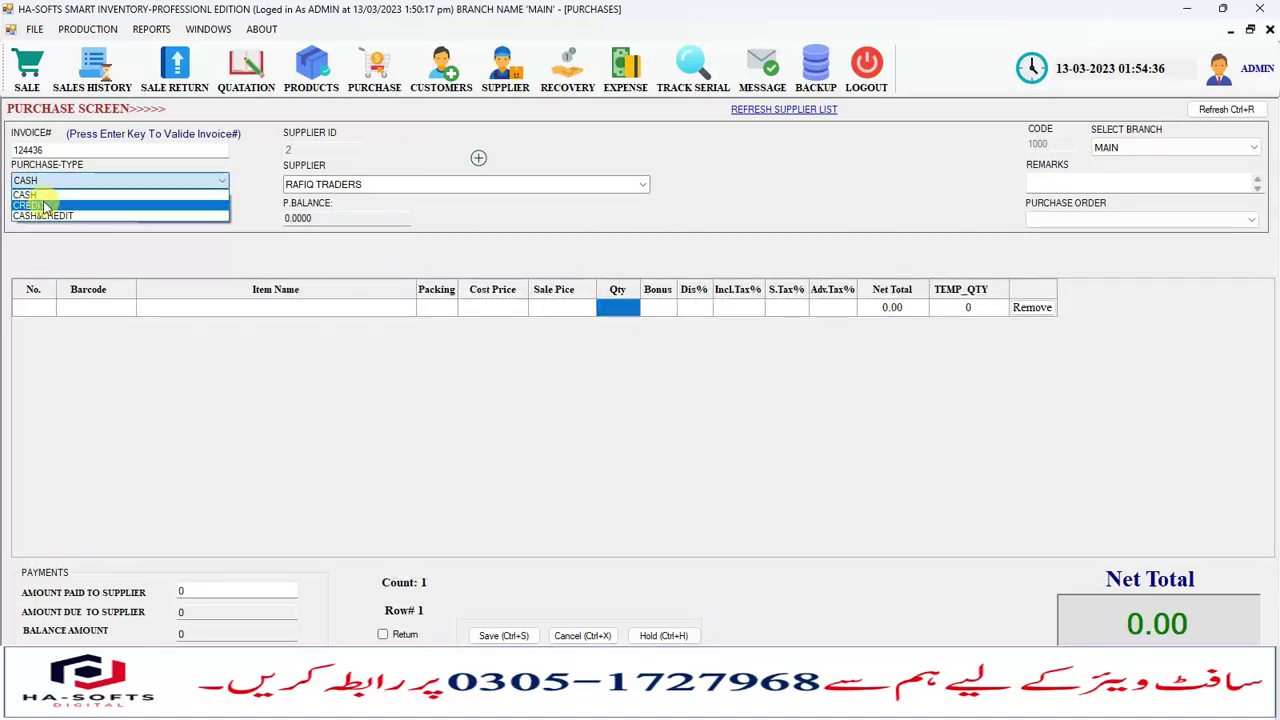
click(45, 193)
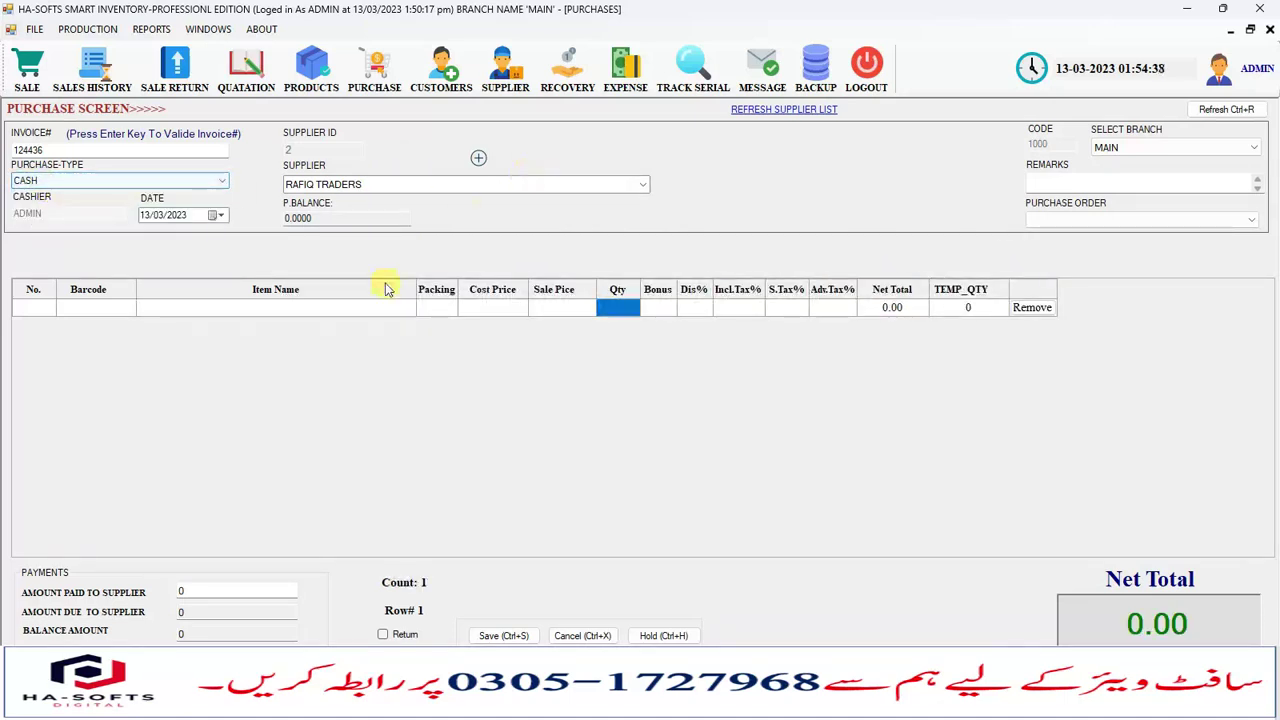
Step: Add item CH-ZE-0010 BRN to the purchase with quantity 10, keeping its default cost and sale prices
click(262, 308)
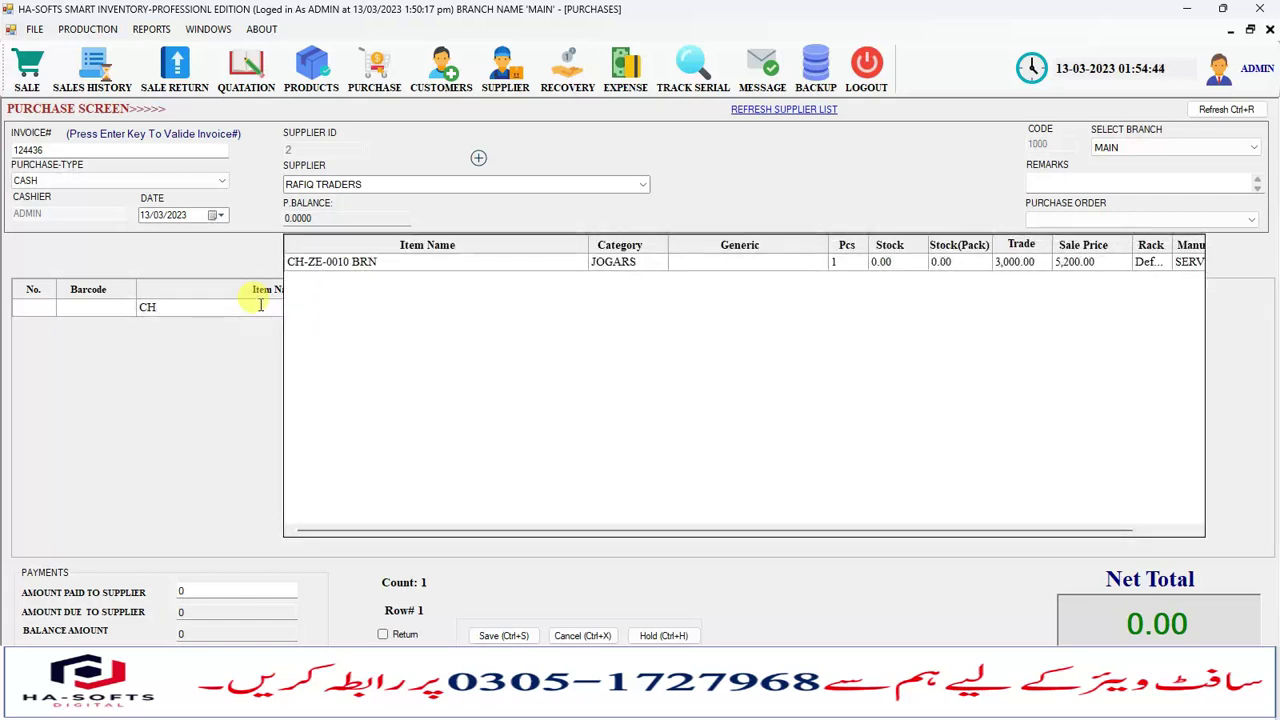
key(Down)
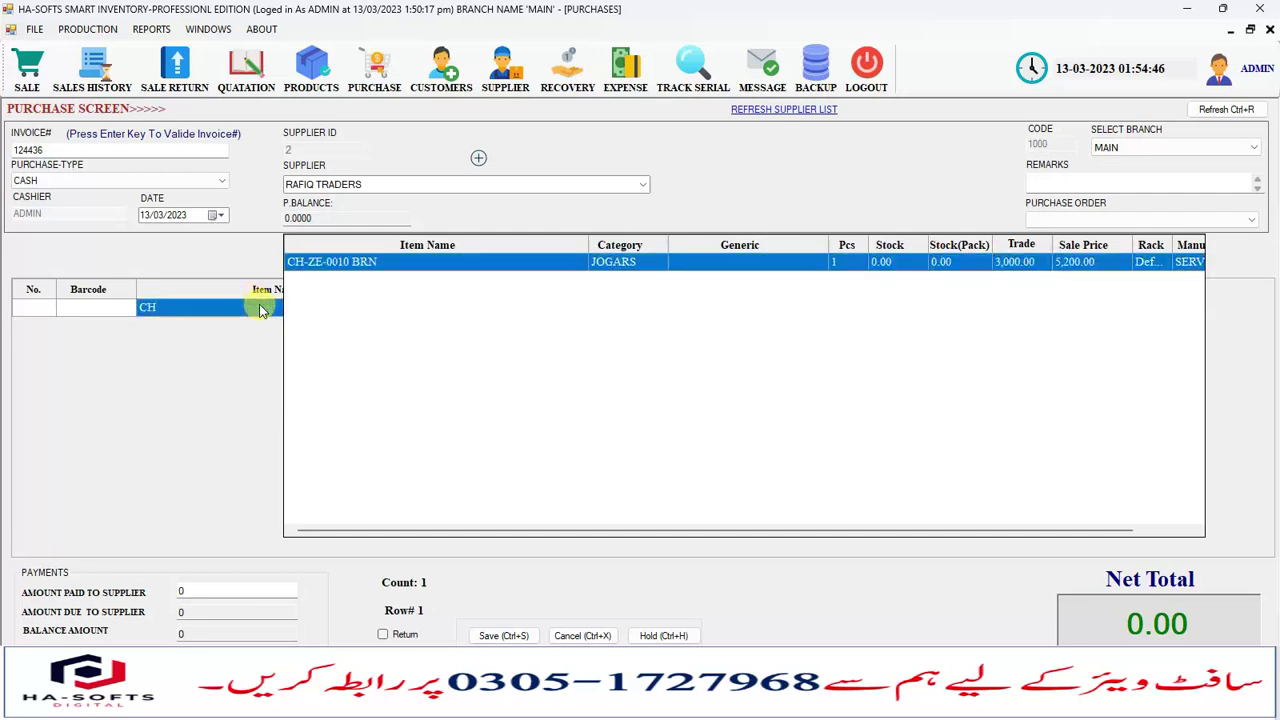
key(Return)
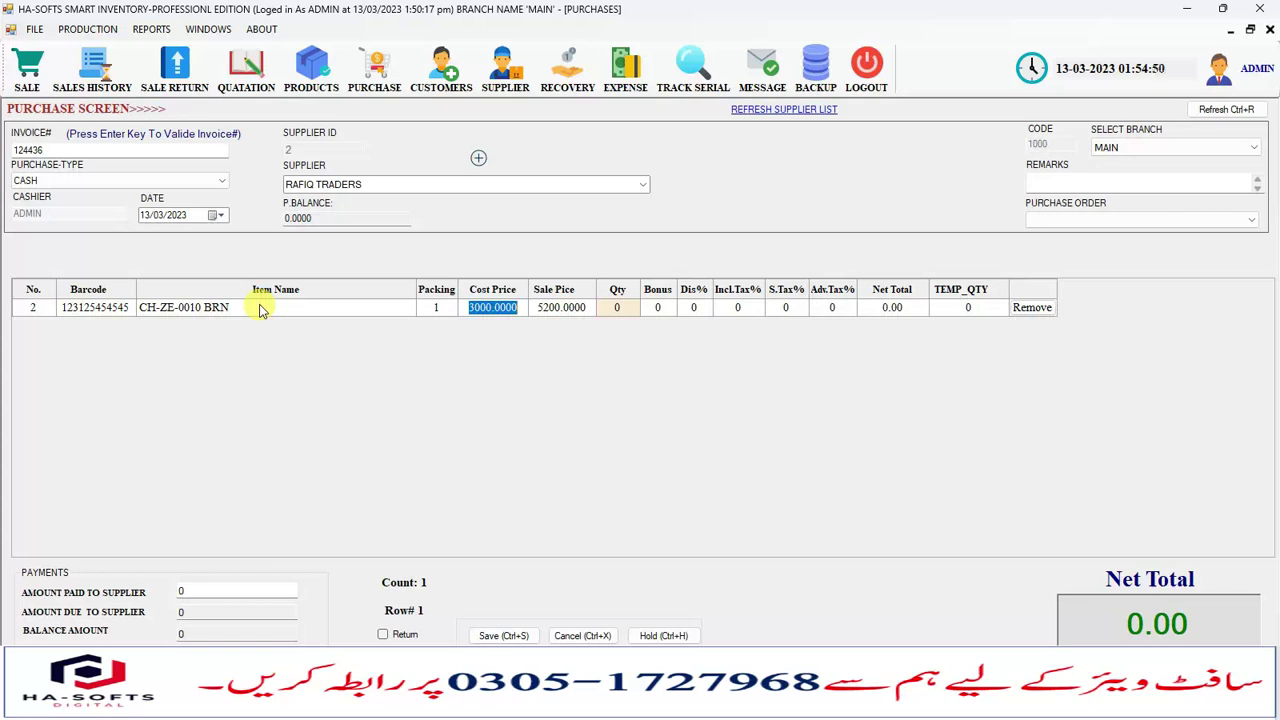
key(BackSpace)
key(Return)
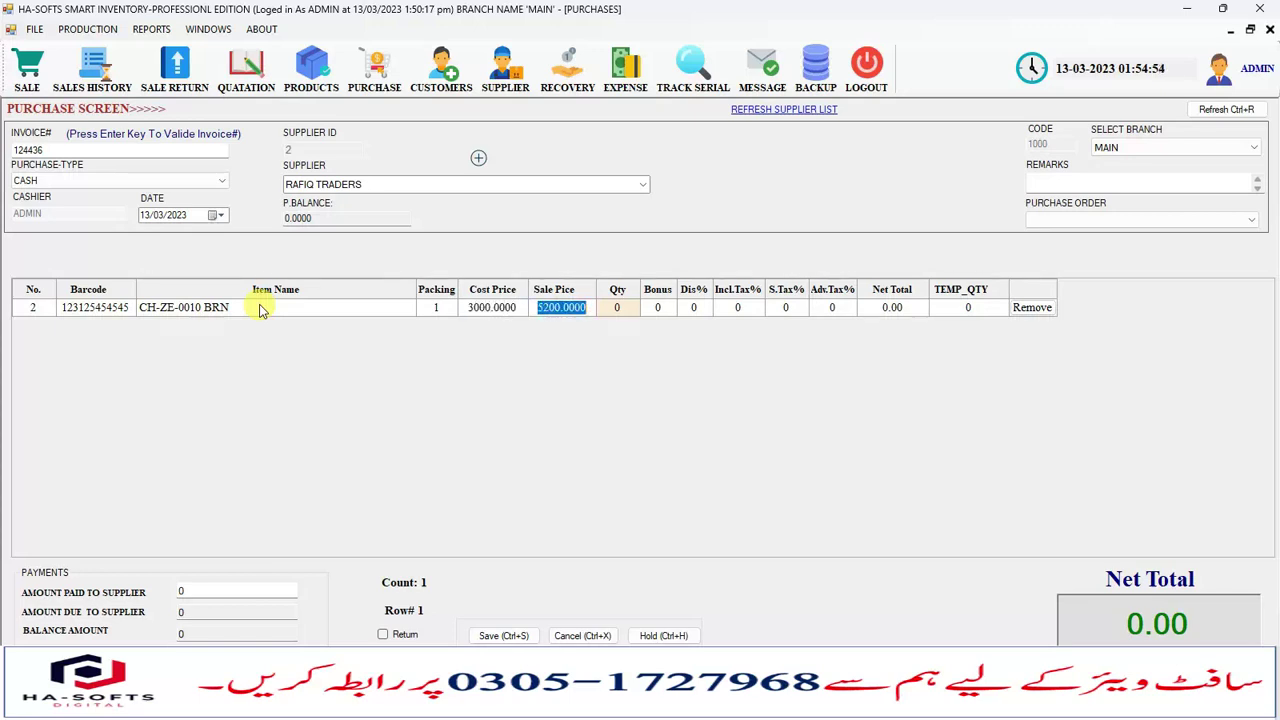
key(Return)
text(10)
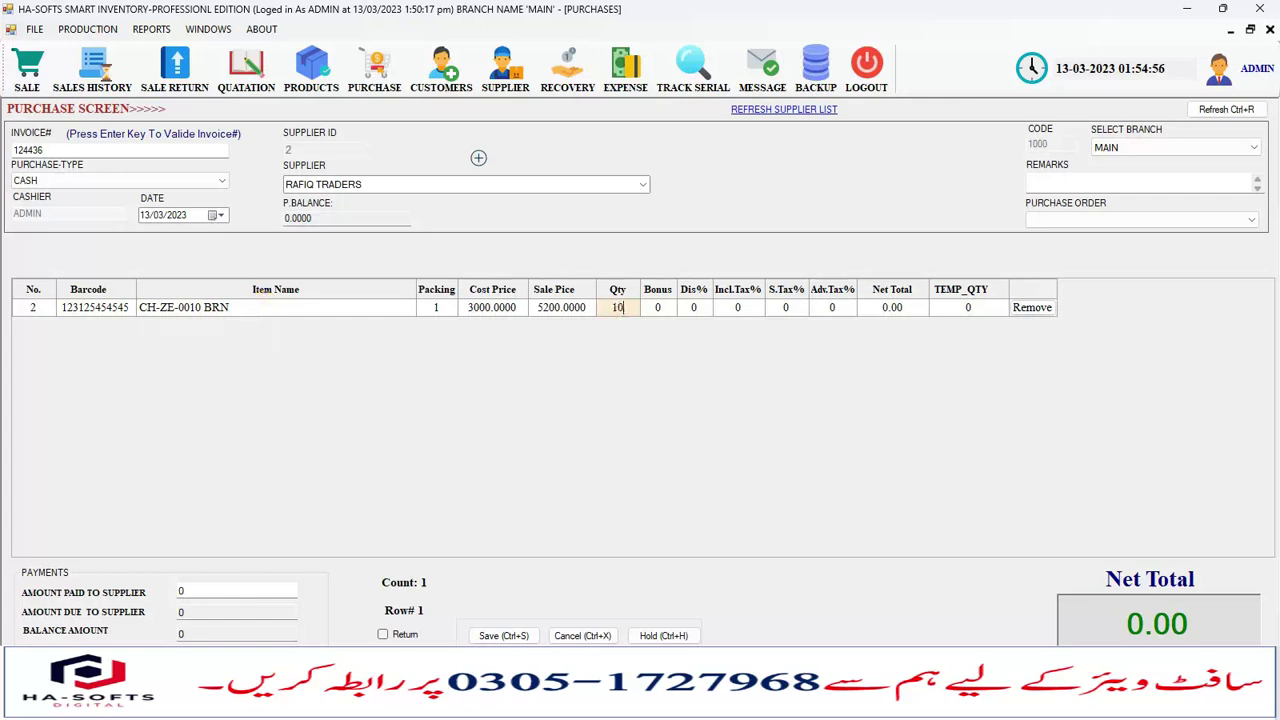
key(Return)
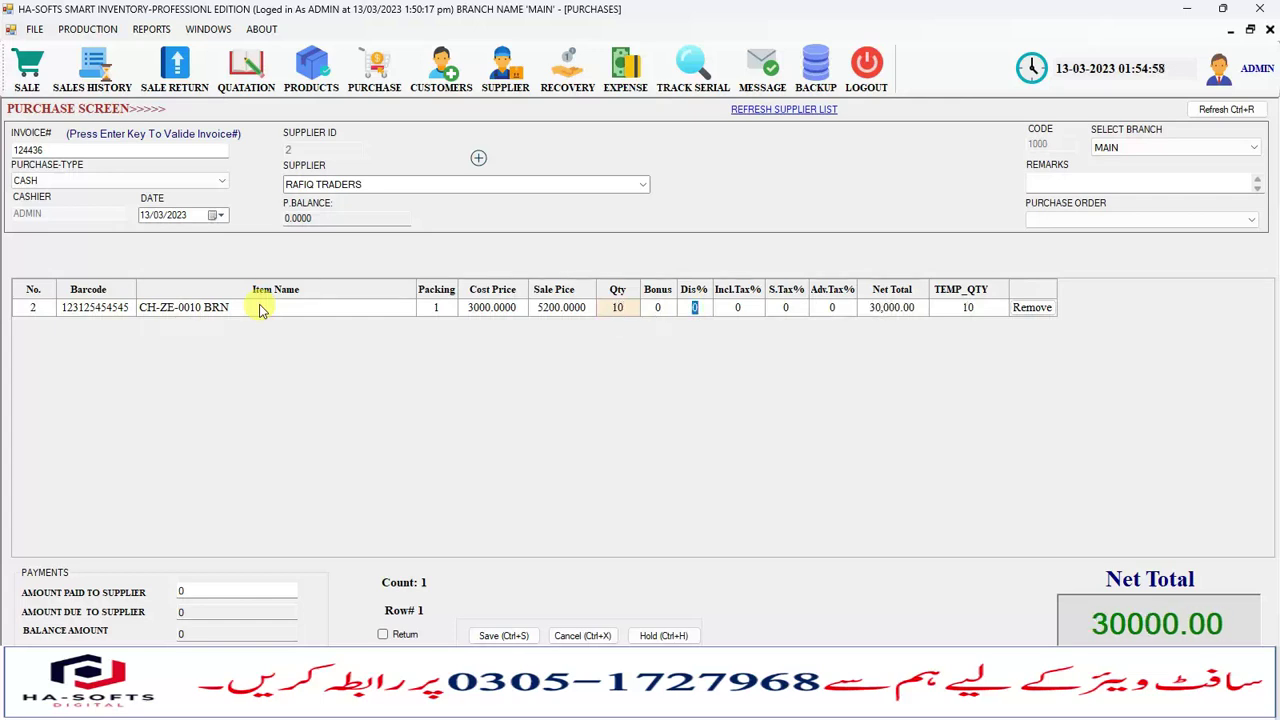
key(Return)
key(Return)
Step: Set the amount paid to the supplier to 30000, save the purchase and bring up its invoice preview
click(210, 590)
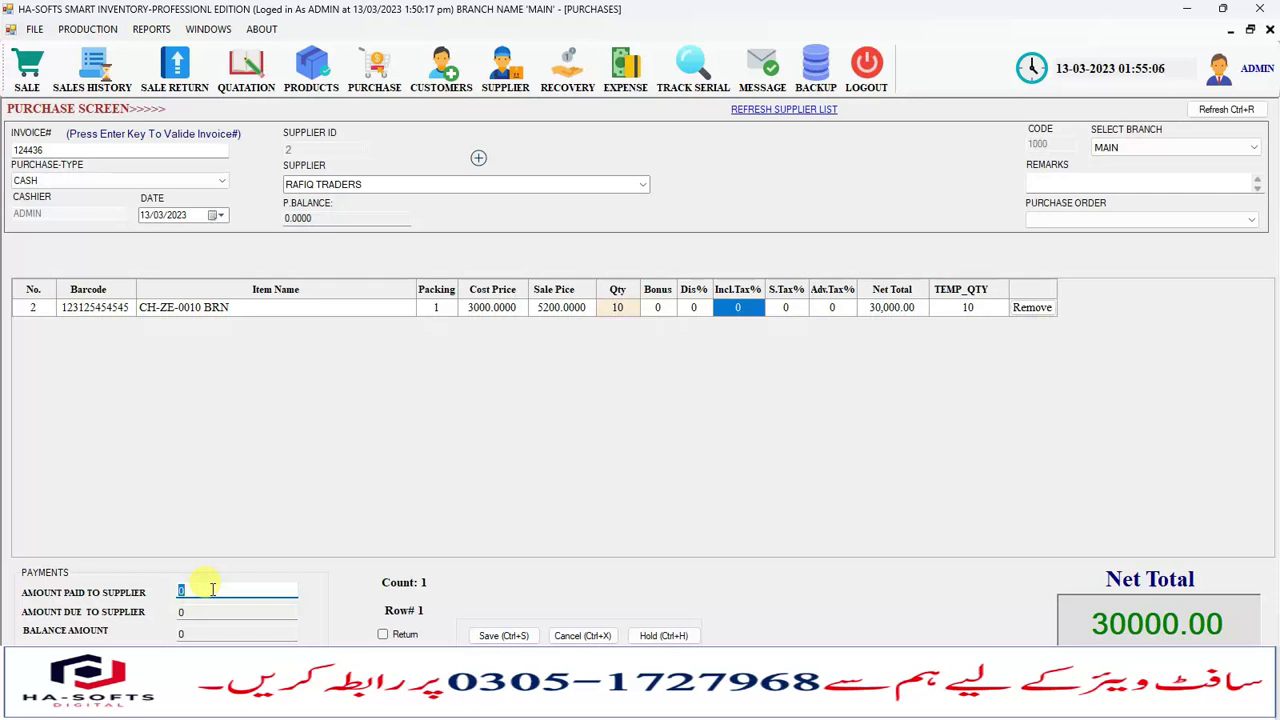
text(30000)
key(ctrl+s)
key(Return)
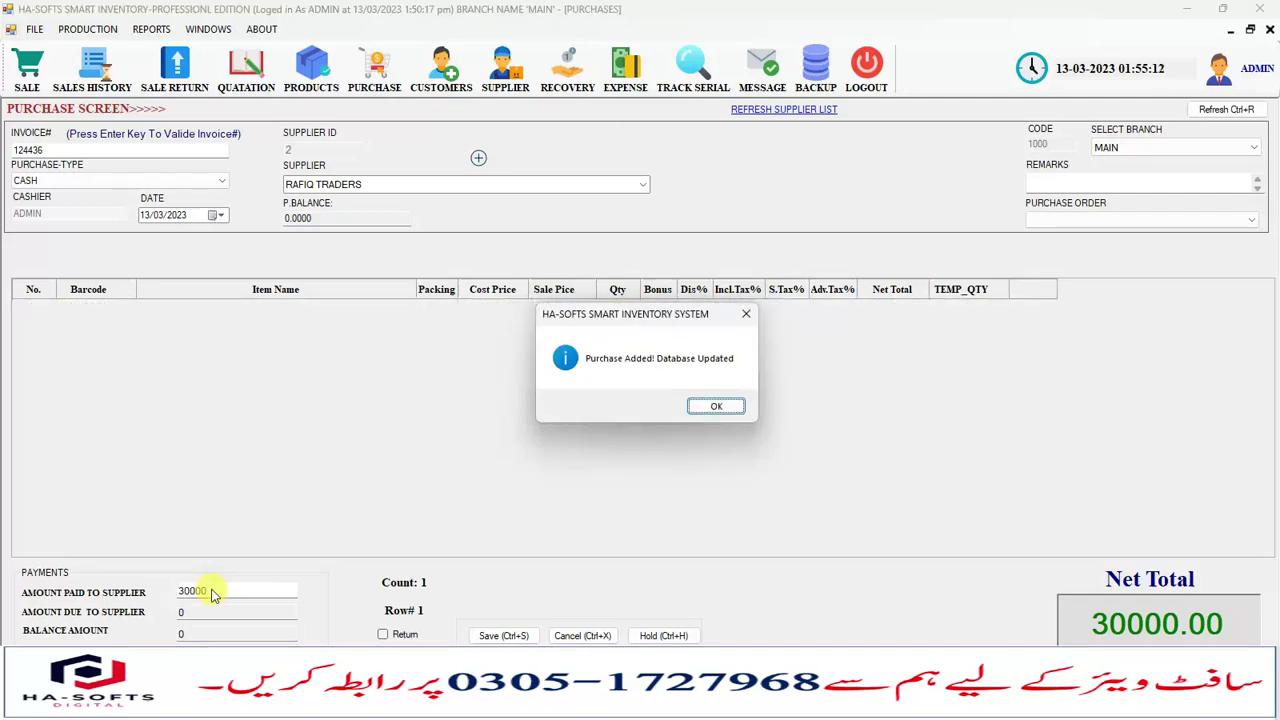
key(Return)
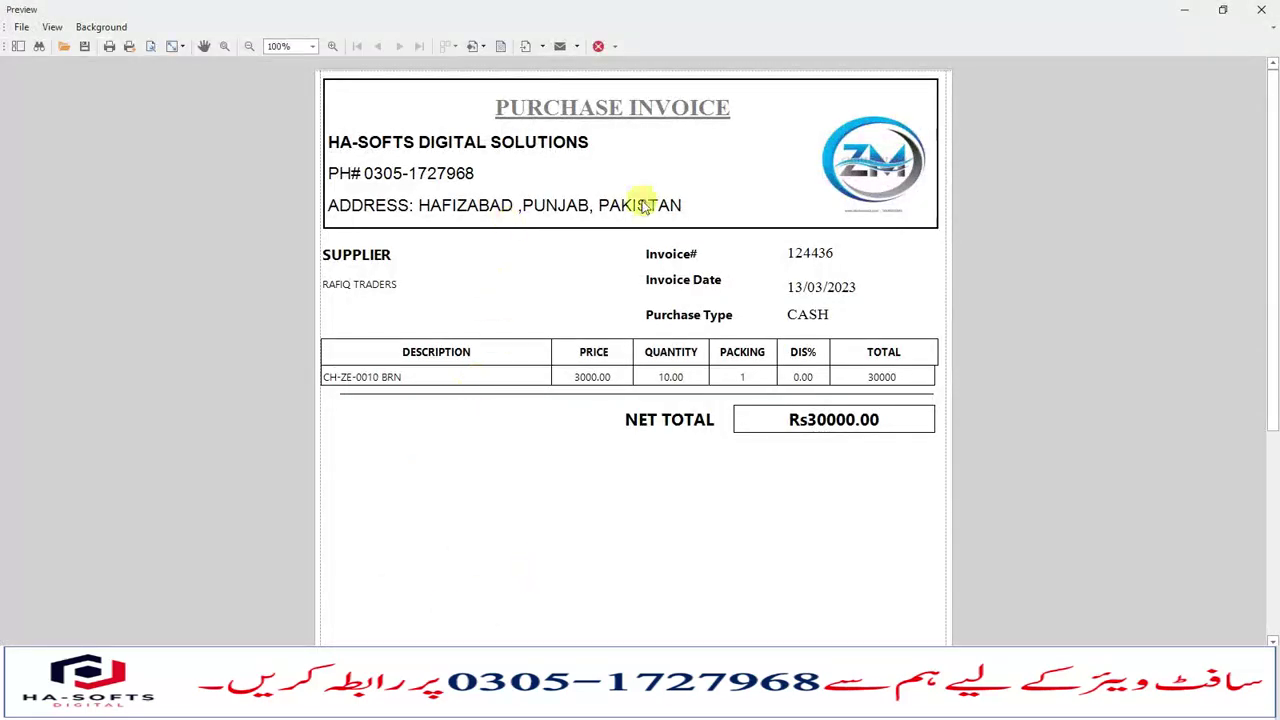
Step: Examine the purchase invoice preview at 150% zoom, and close both the preview and the purchase screen
click(312, 46)
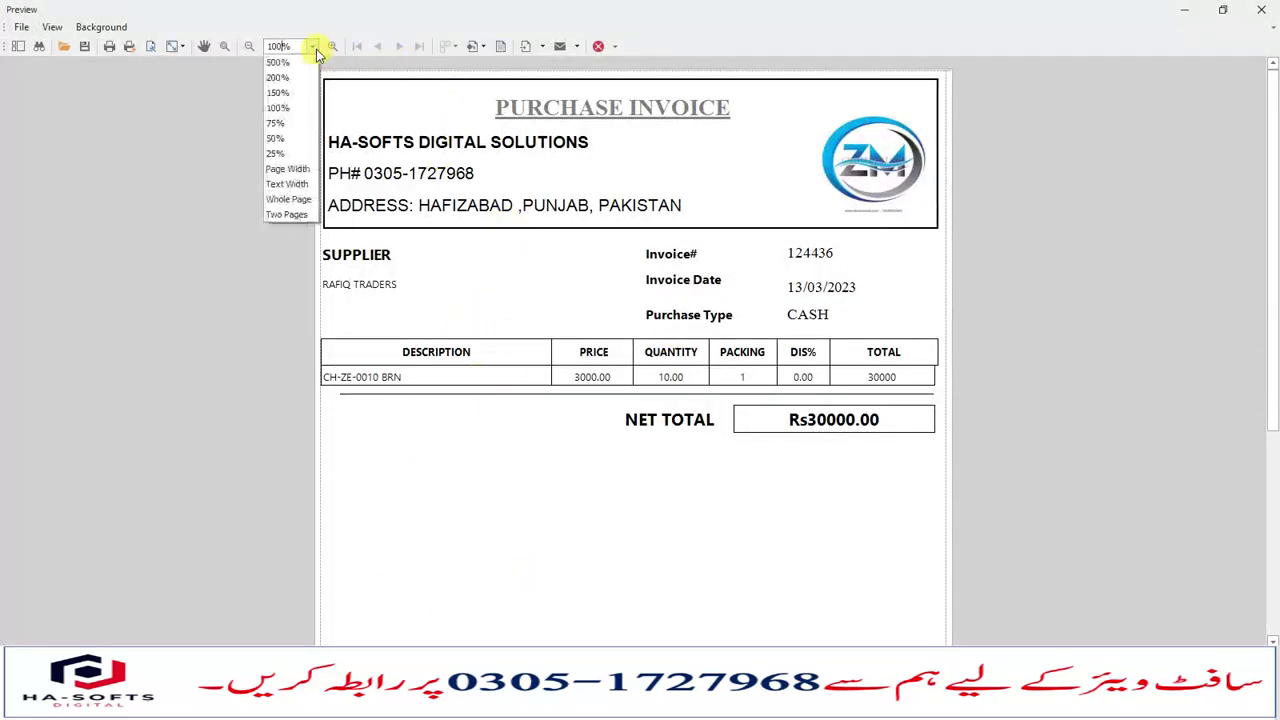
click(280, 93)
scroll(810, 340, up, 1)
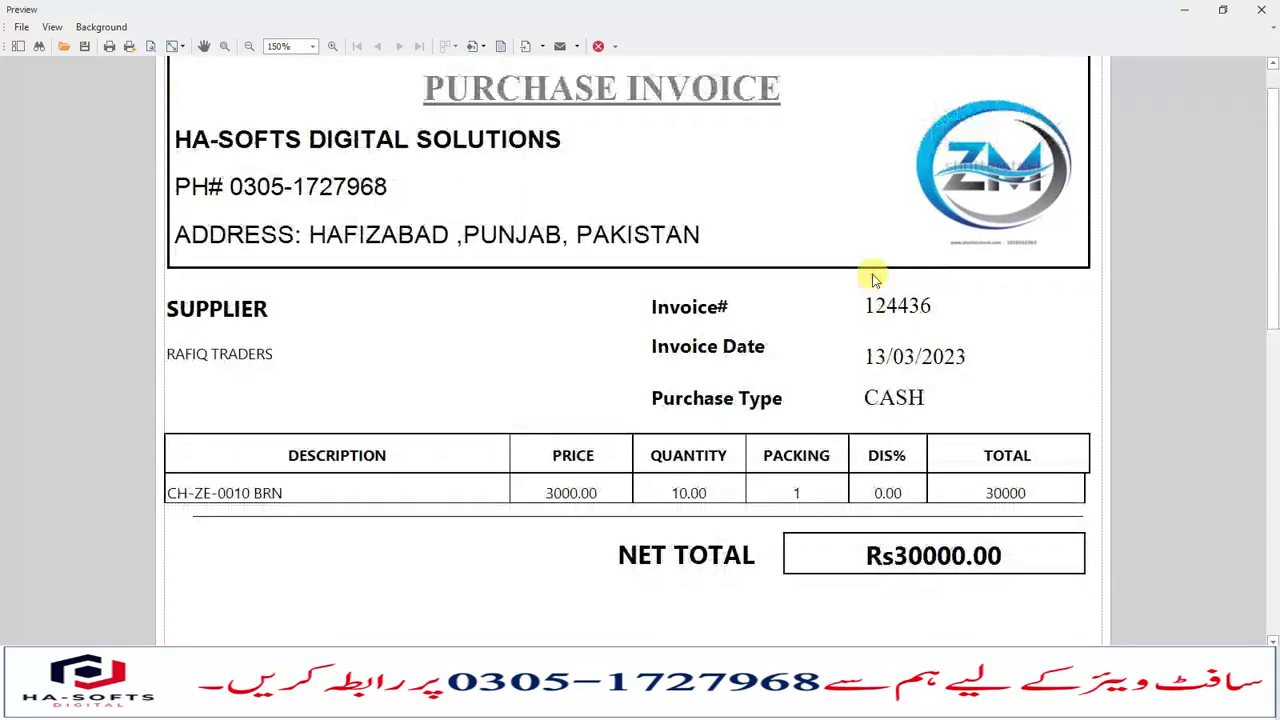
click(1257, 8)
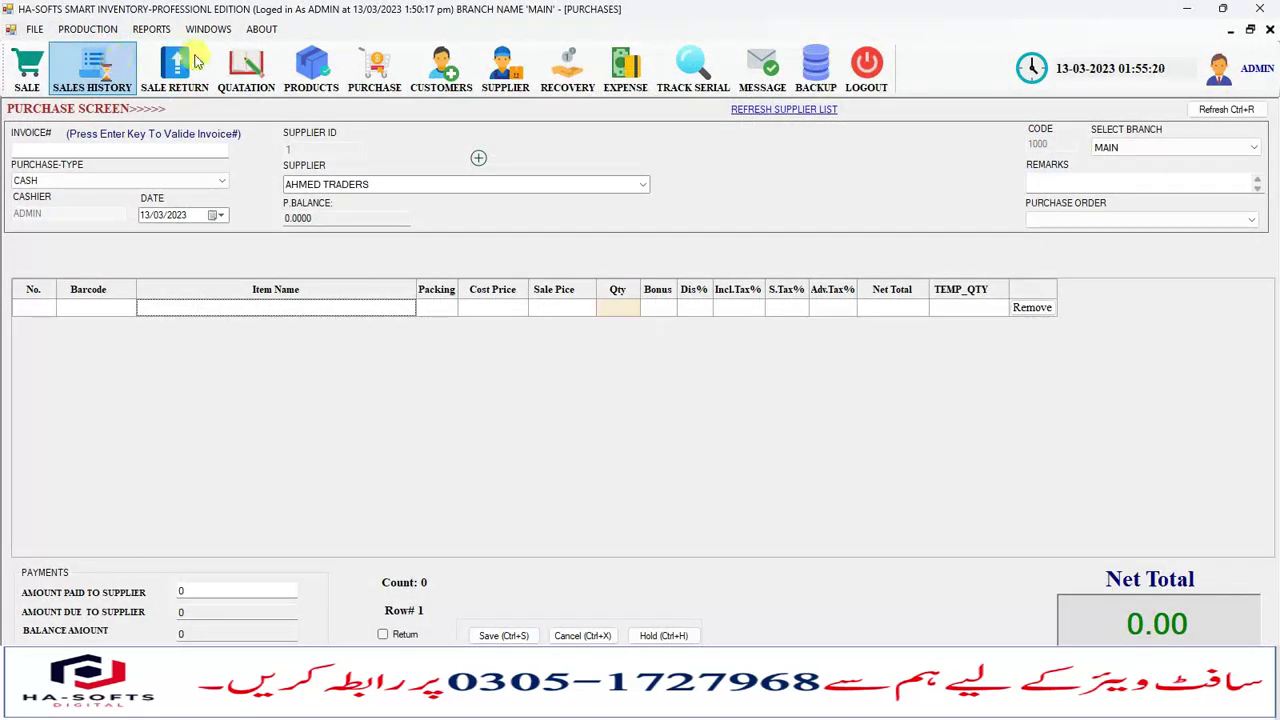
click(1269, 29)
Step: Generate the stock summary report for the MAIN branch, grouped by manufacturer
click(135, 27)
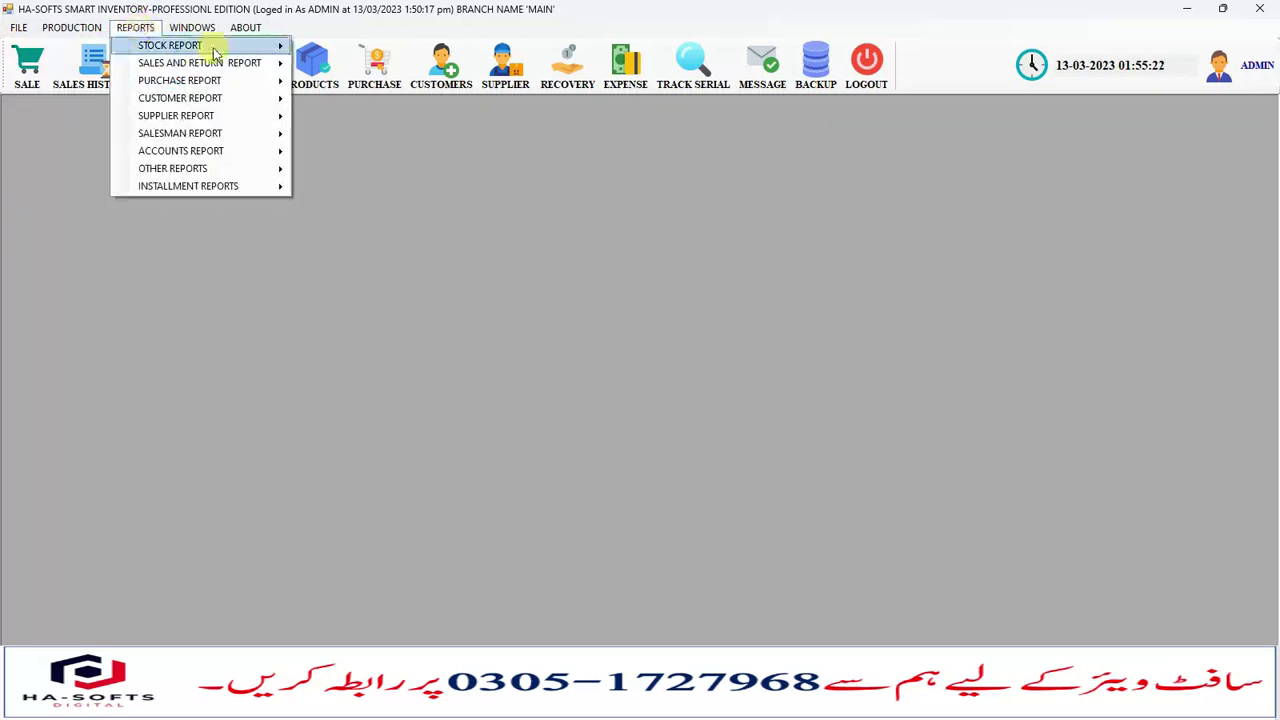
mouse_move(265, 52)
click(371, 64)
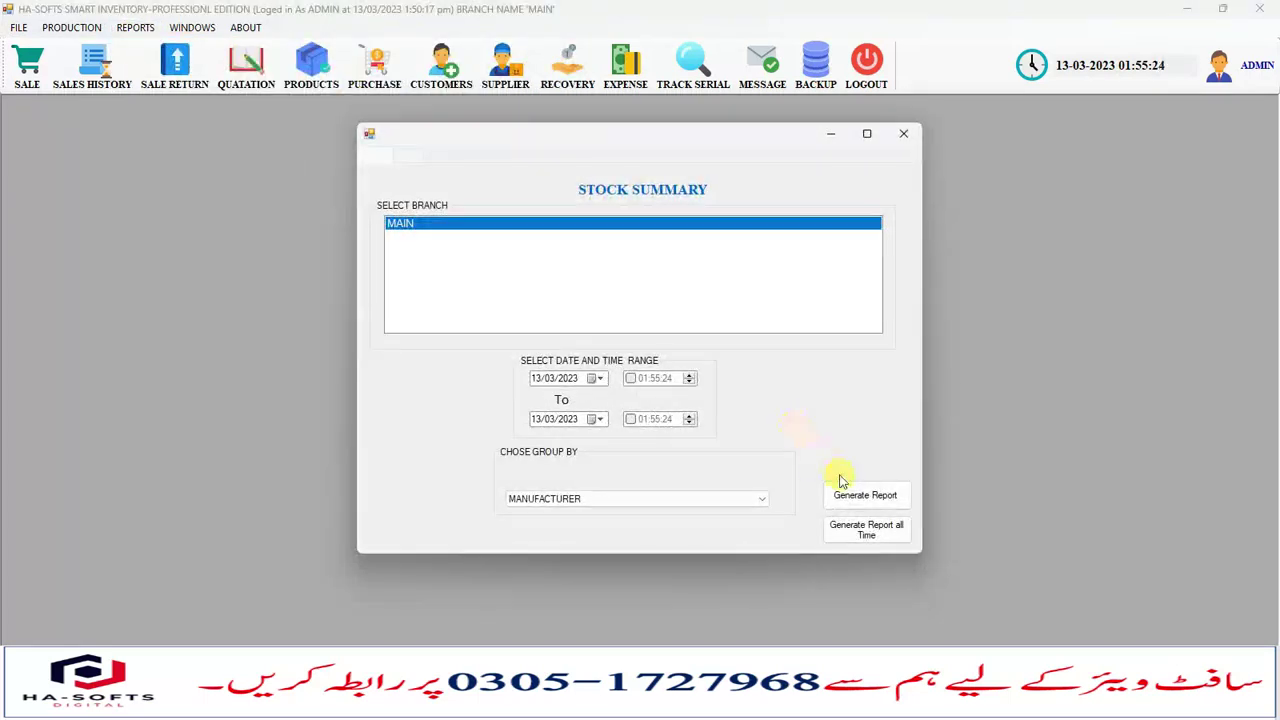
click(862, 495)
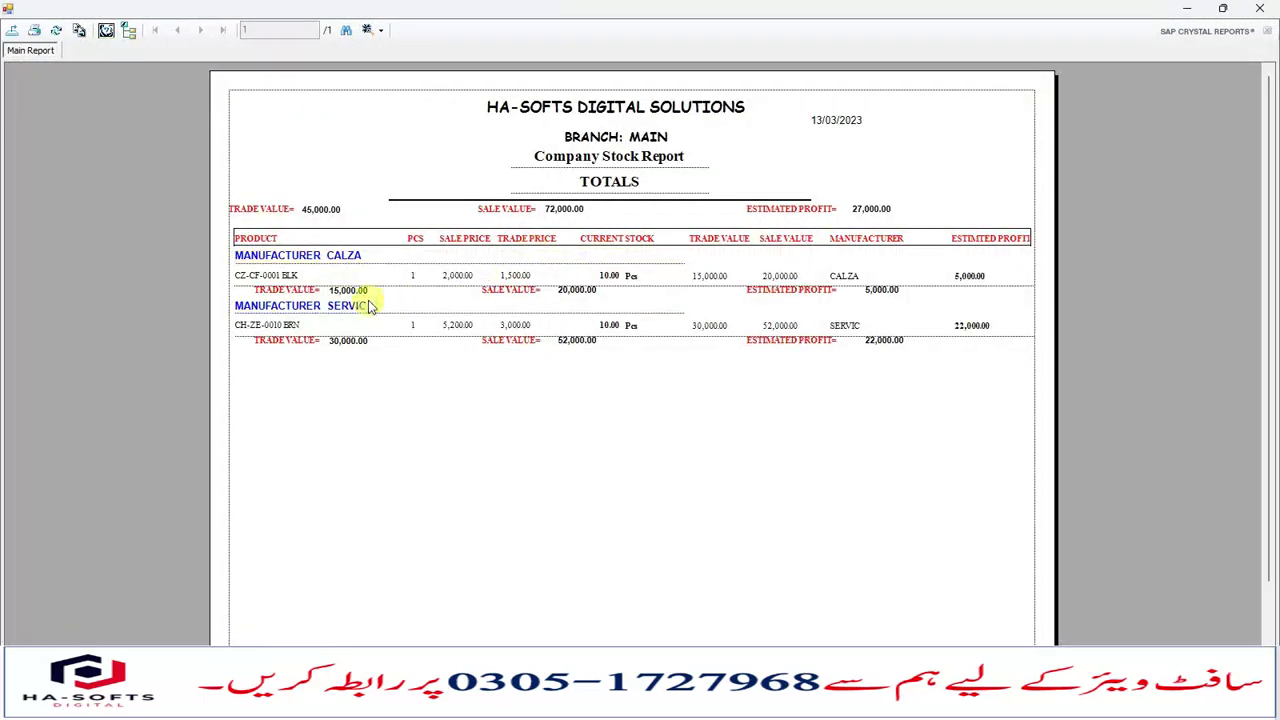
Step: Enlarge the stock report, examine each product's prices, current stock, stock values and estimated profit, and close the report
click(510, 280)
click(368, 30)
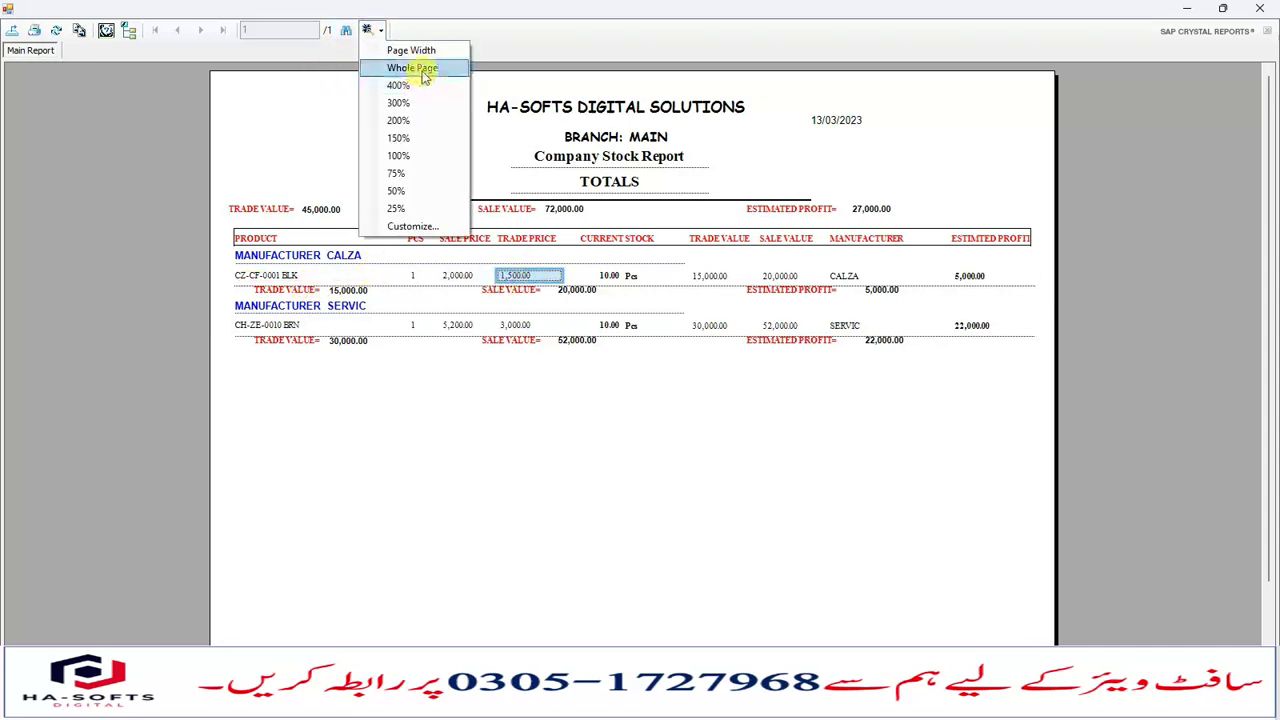
click(427, 66)
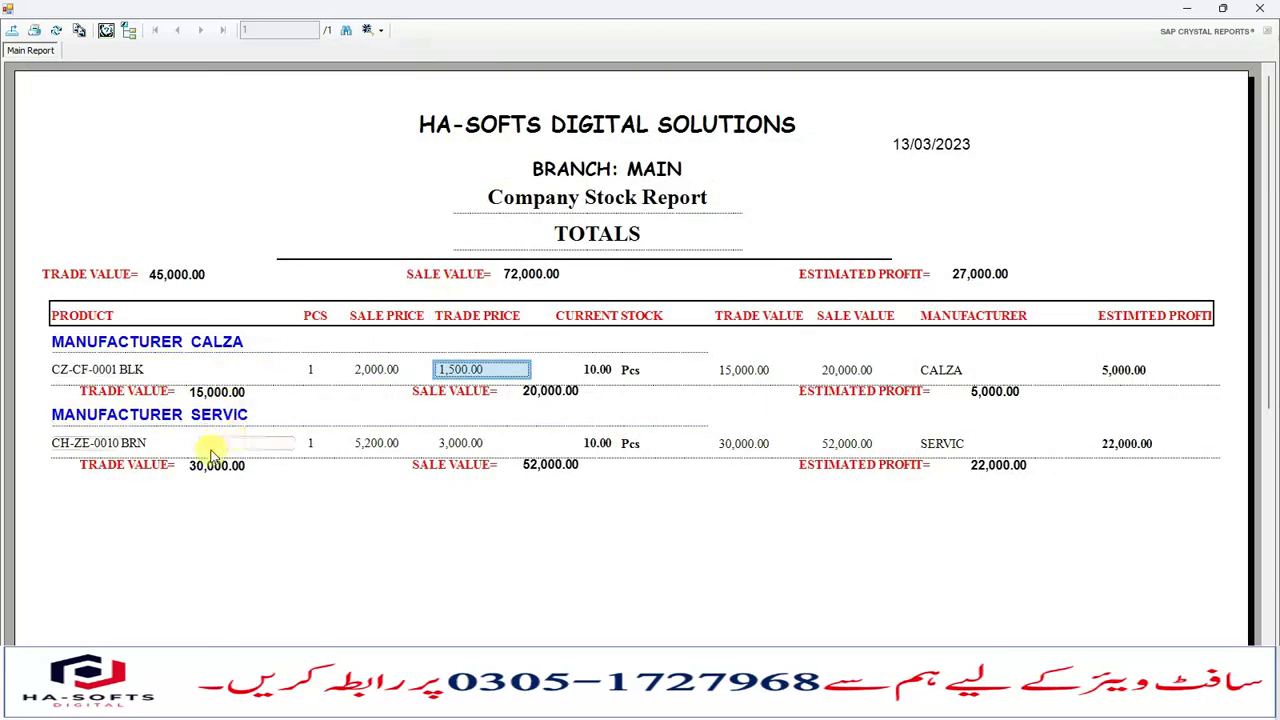
click(158, 450)
click(160, 449)
click(372, 443)
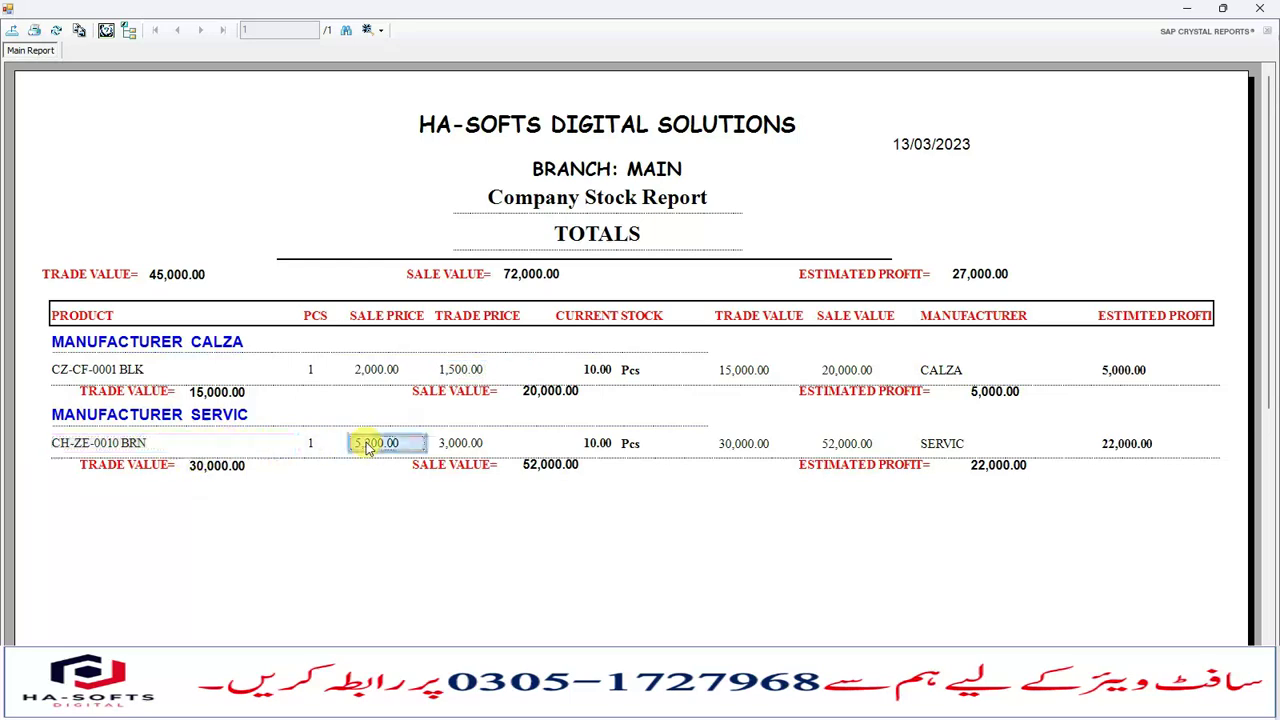
click(600, 445)
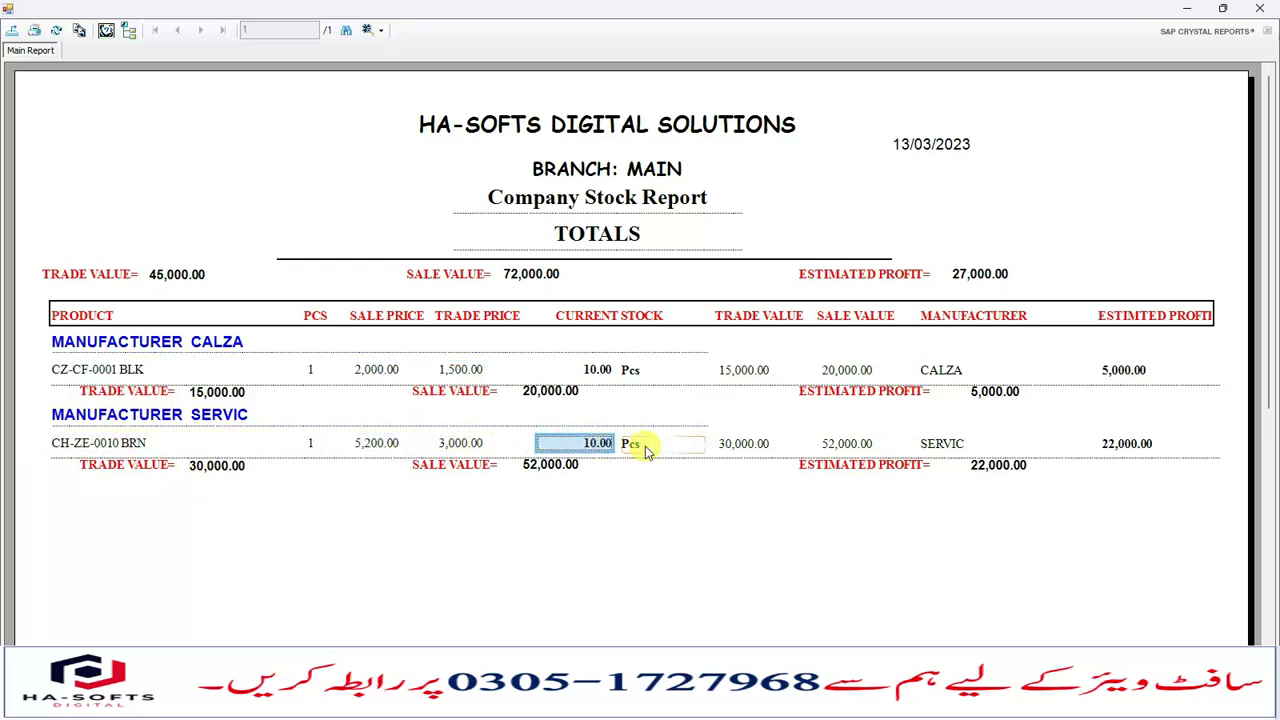
click(530, 372)
click(80, 370)
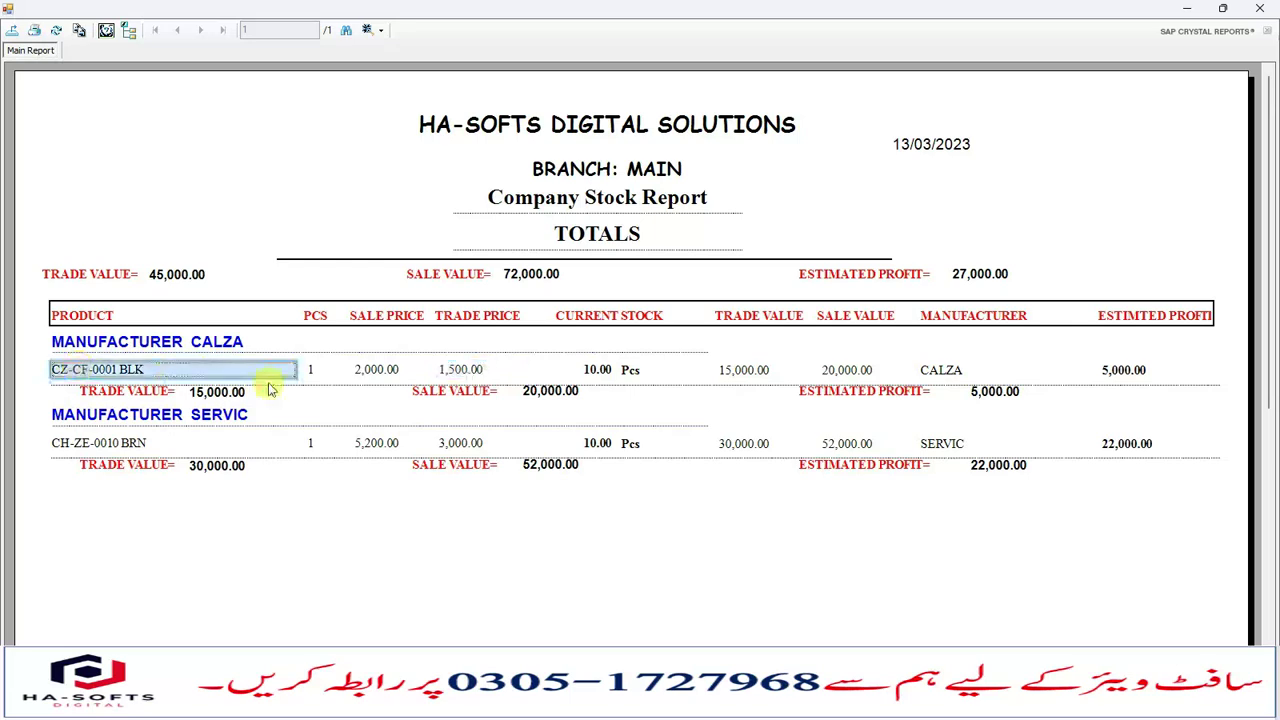
click(750, 443)
click(860, 443)
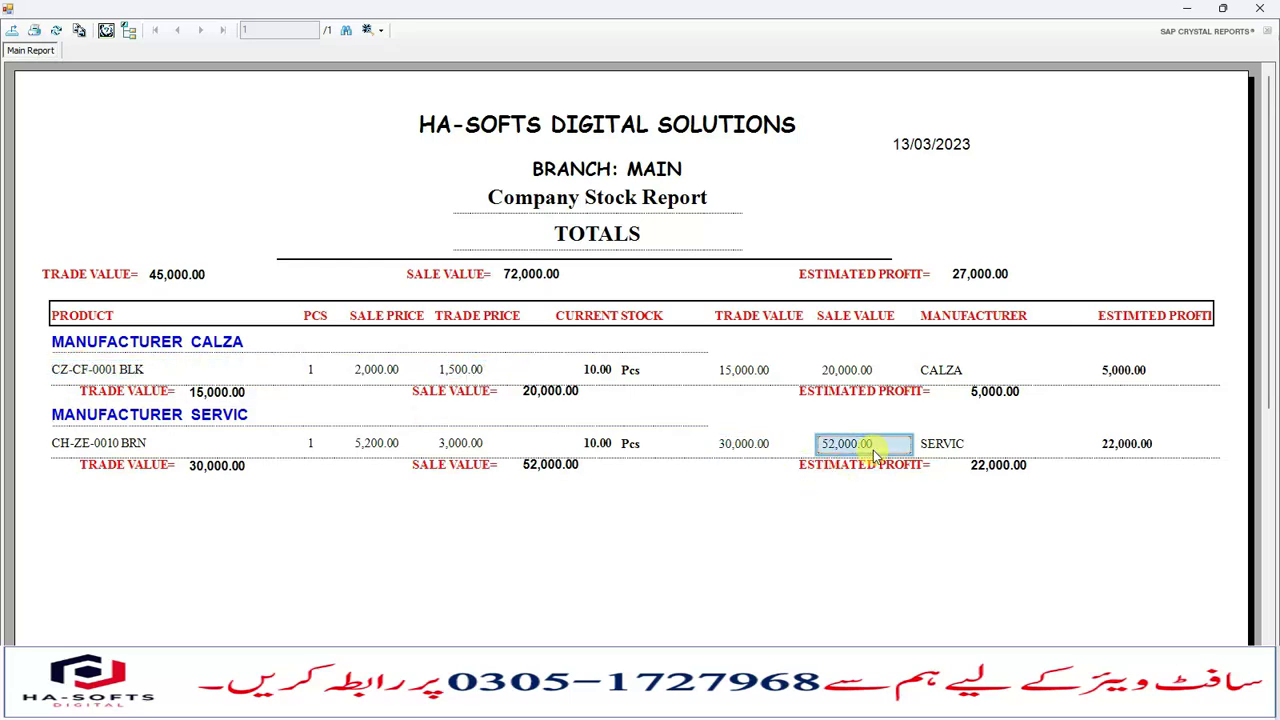
click(1145, 448)
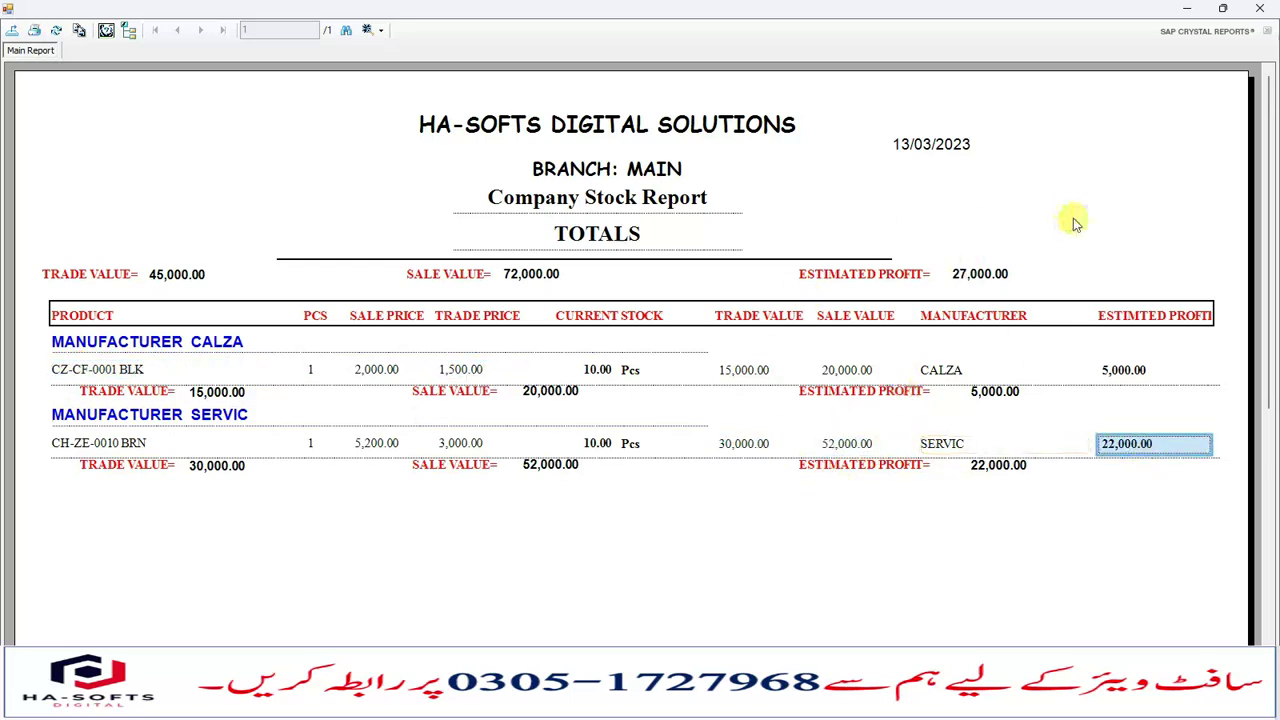
click(1259, 8)
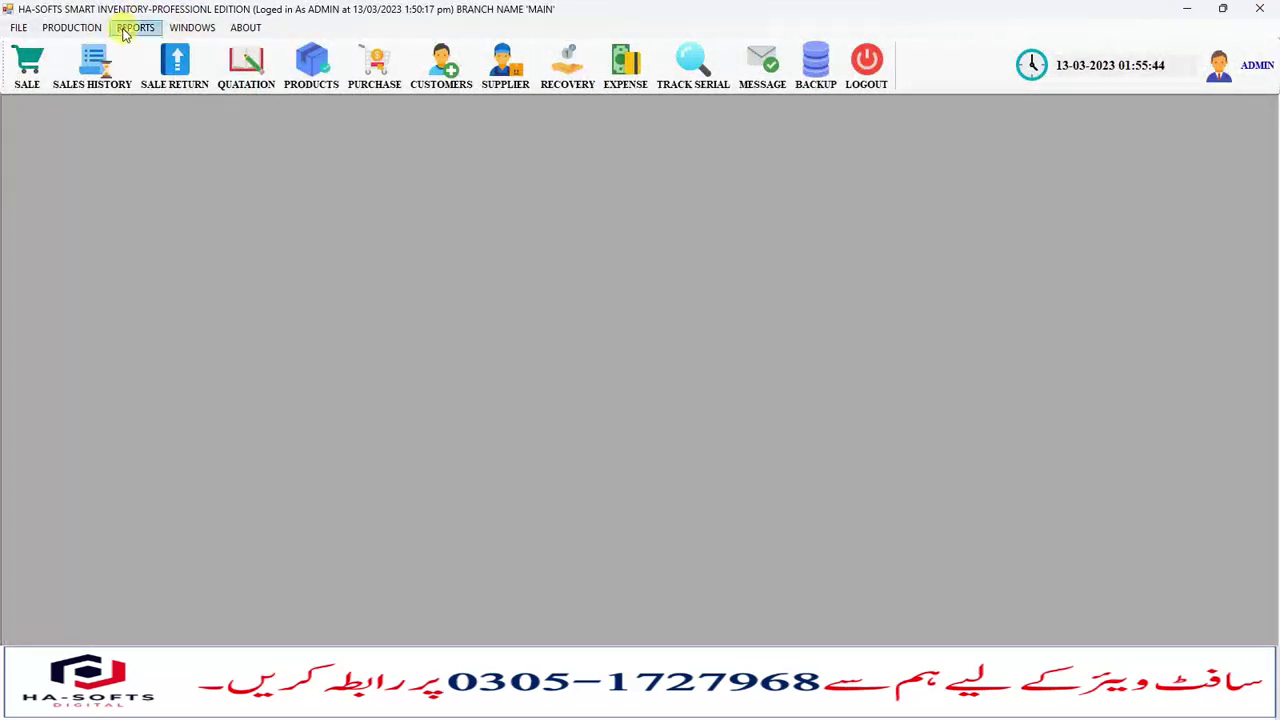
Step: Open the stock advance report and limit its manufacturer filter to SERVIC
click(135, 27)
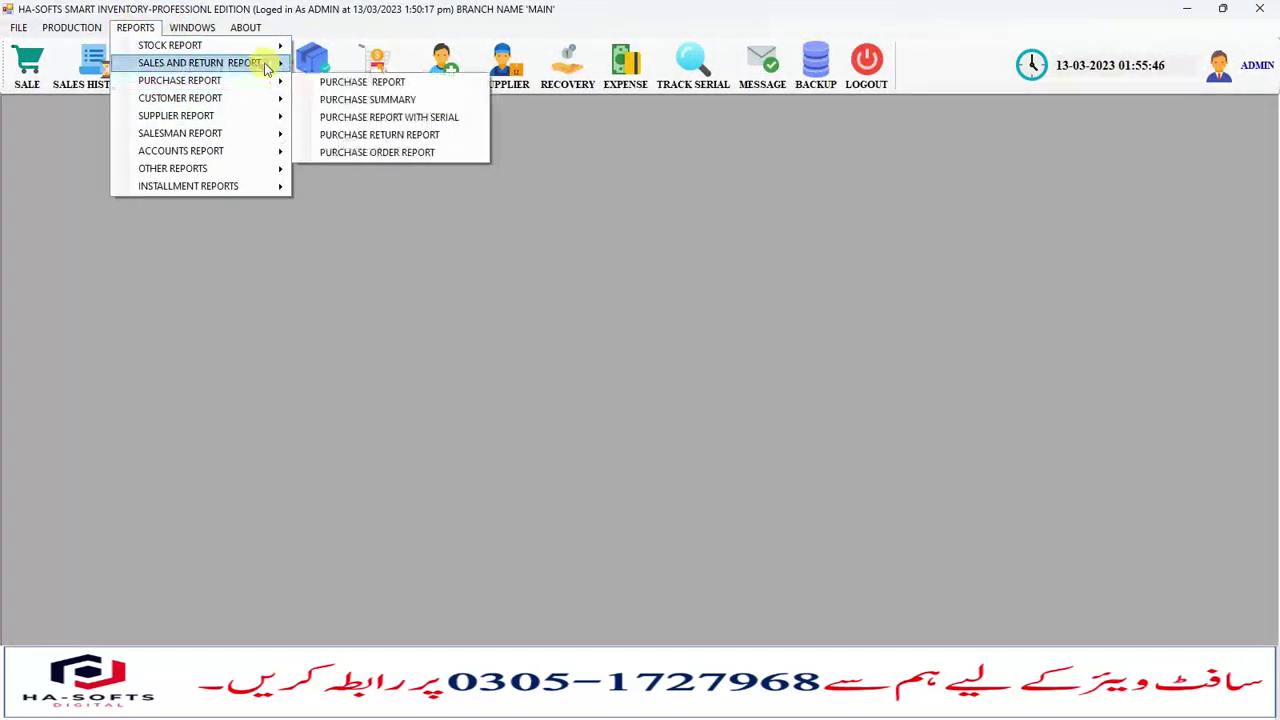
mouse_move(262, 90)
mouse_move(277, 48)
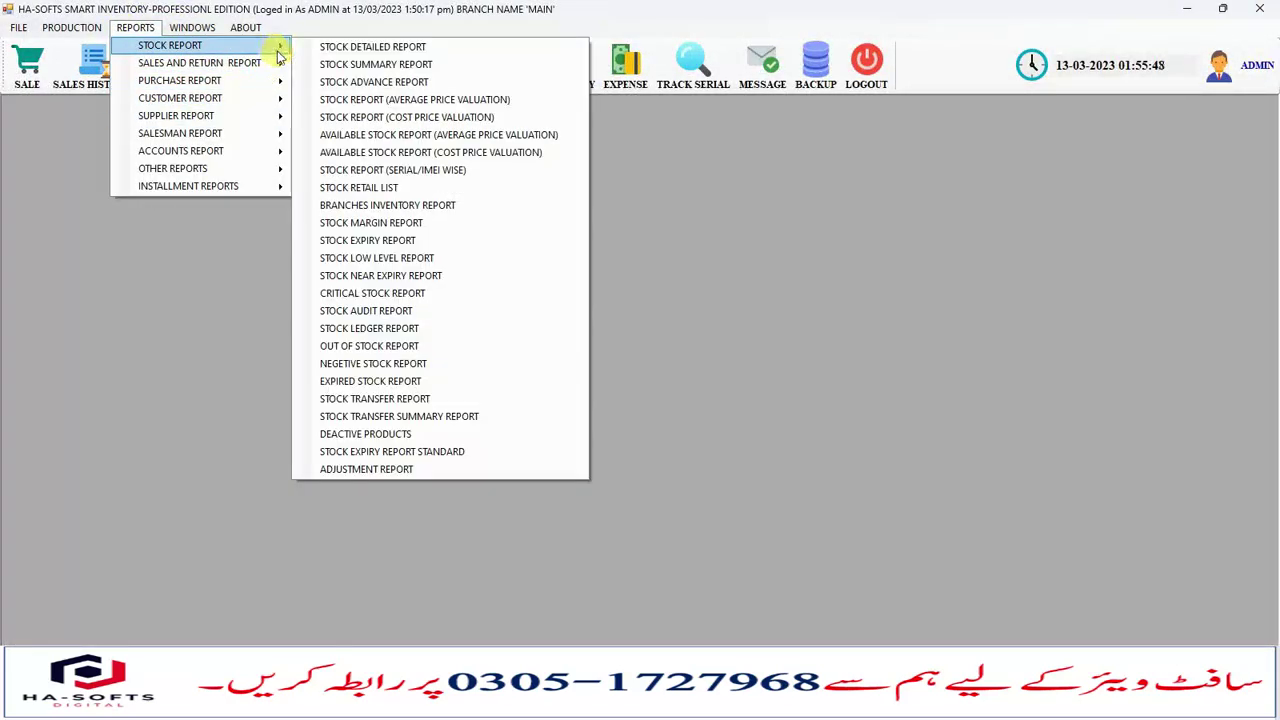
click(366, 83)
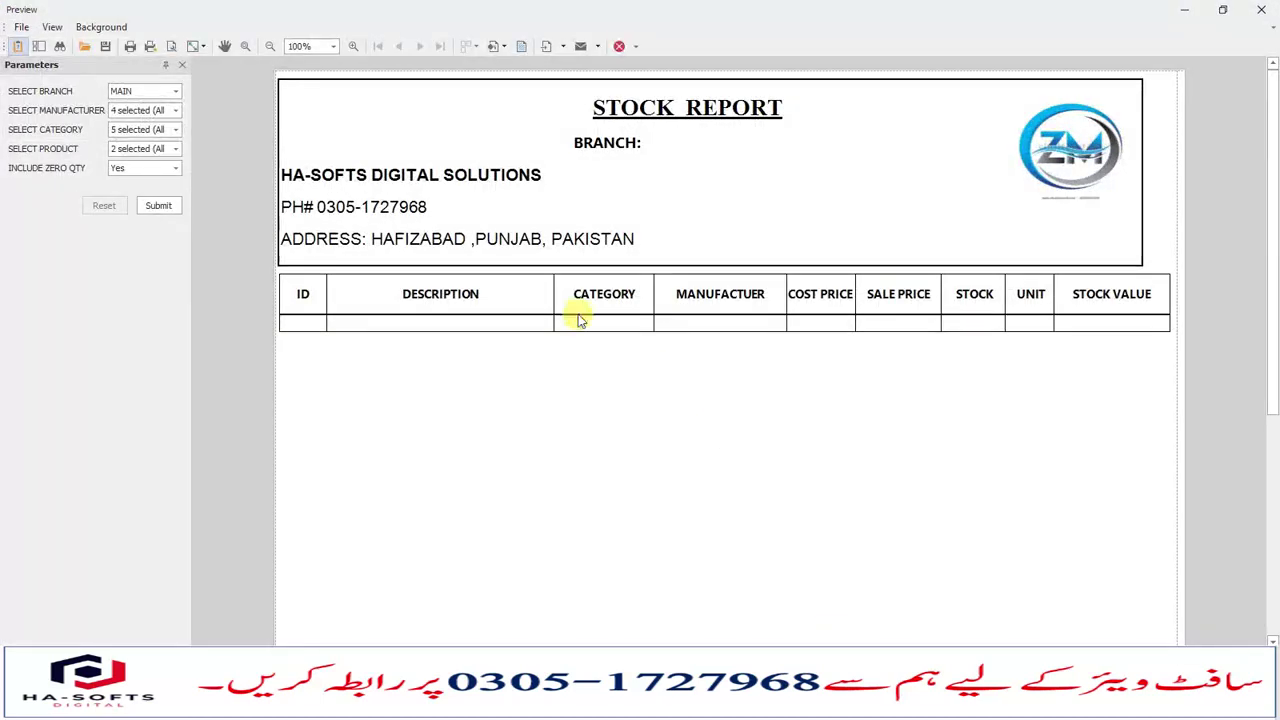
click(175, 111)
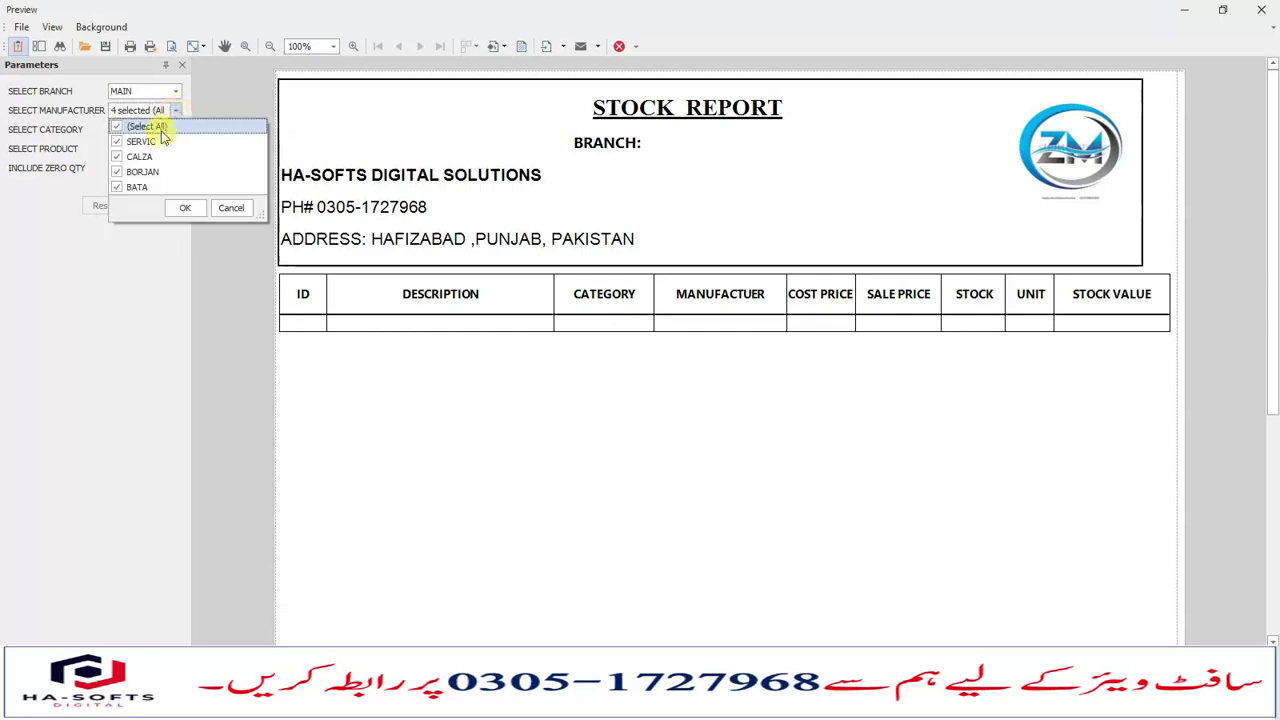
click(175, 111)
click(175, 111)
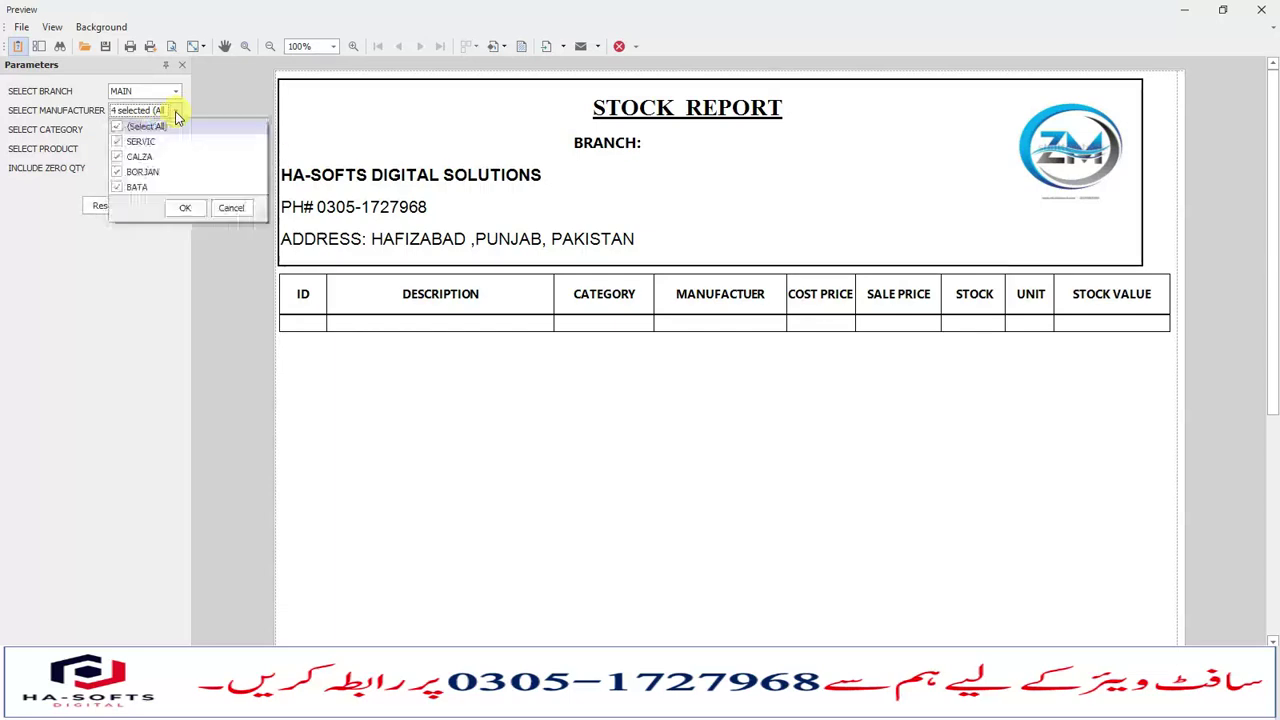
click(117, 172)
click(117, 187)
click(184, 207)
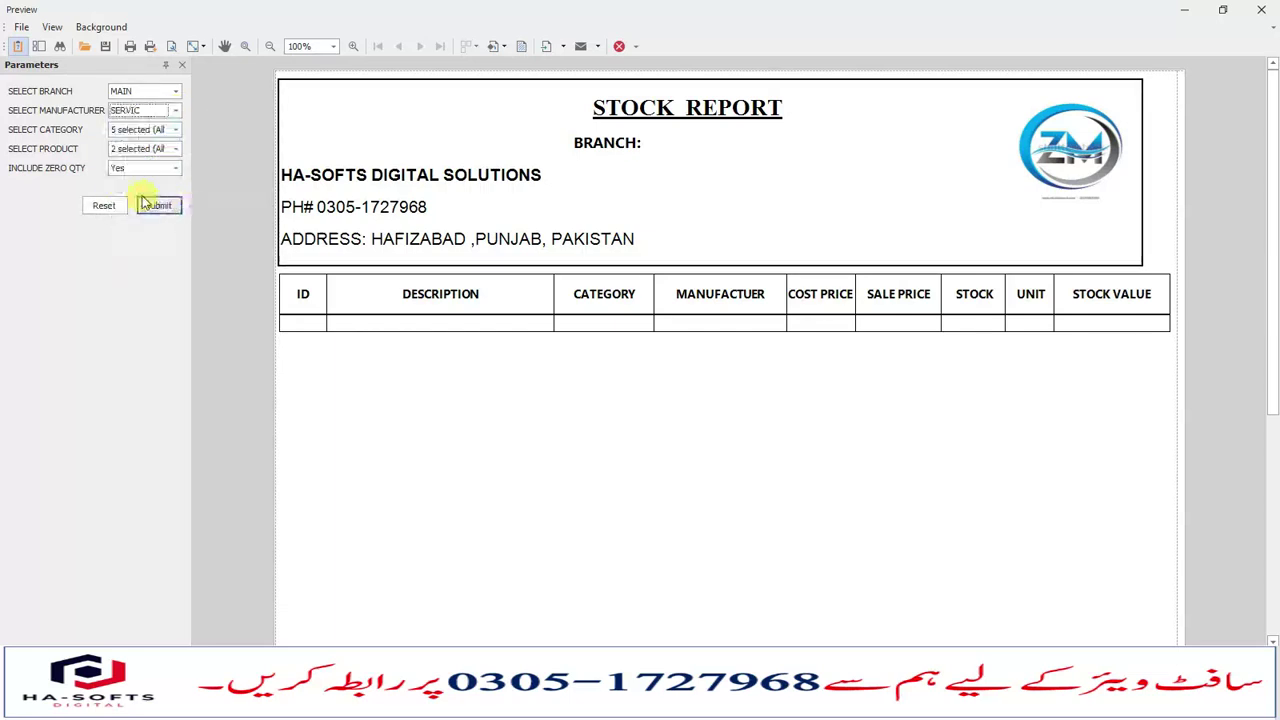
Step: Generate the stock report for the SERVIC manufacturer with zero-quantity products excluded
click(158, 206)
click(175, 168)
click(150, 186)
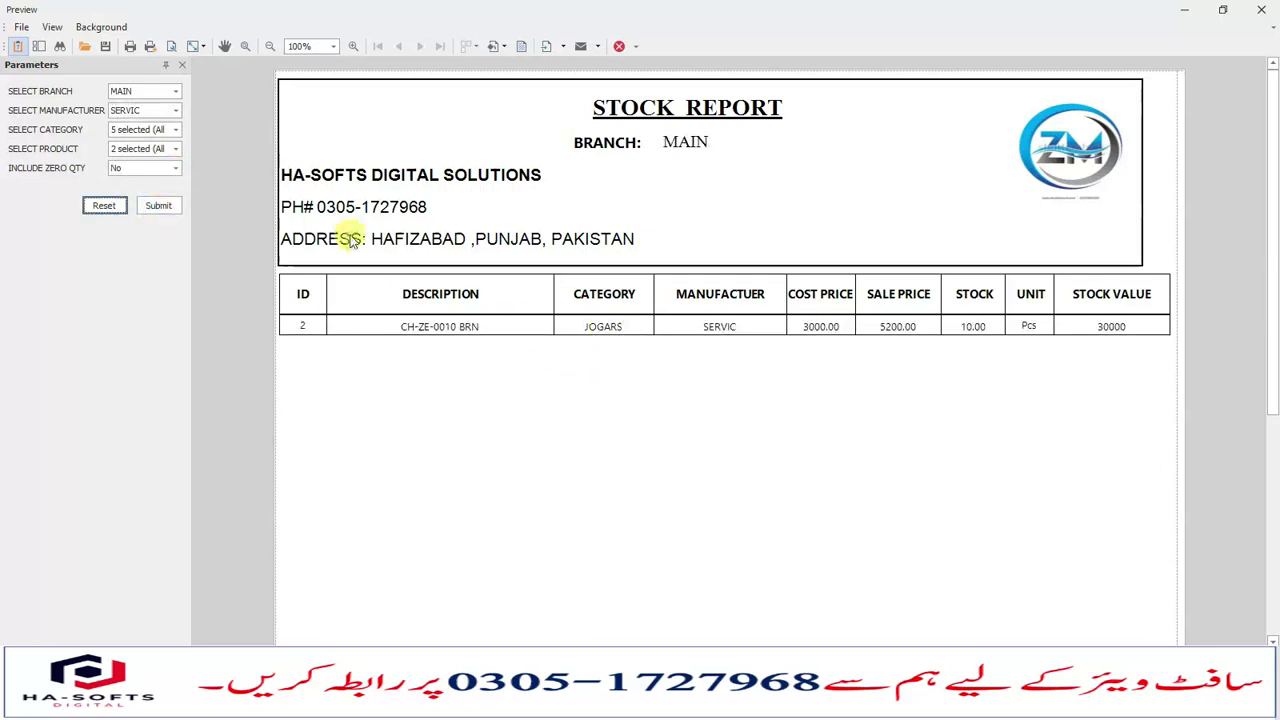
Step: Exclude the JOGARS category from the stock report's filter and regenerate the report
click(175, 129)
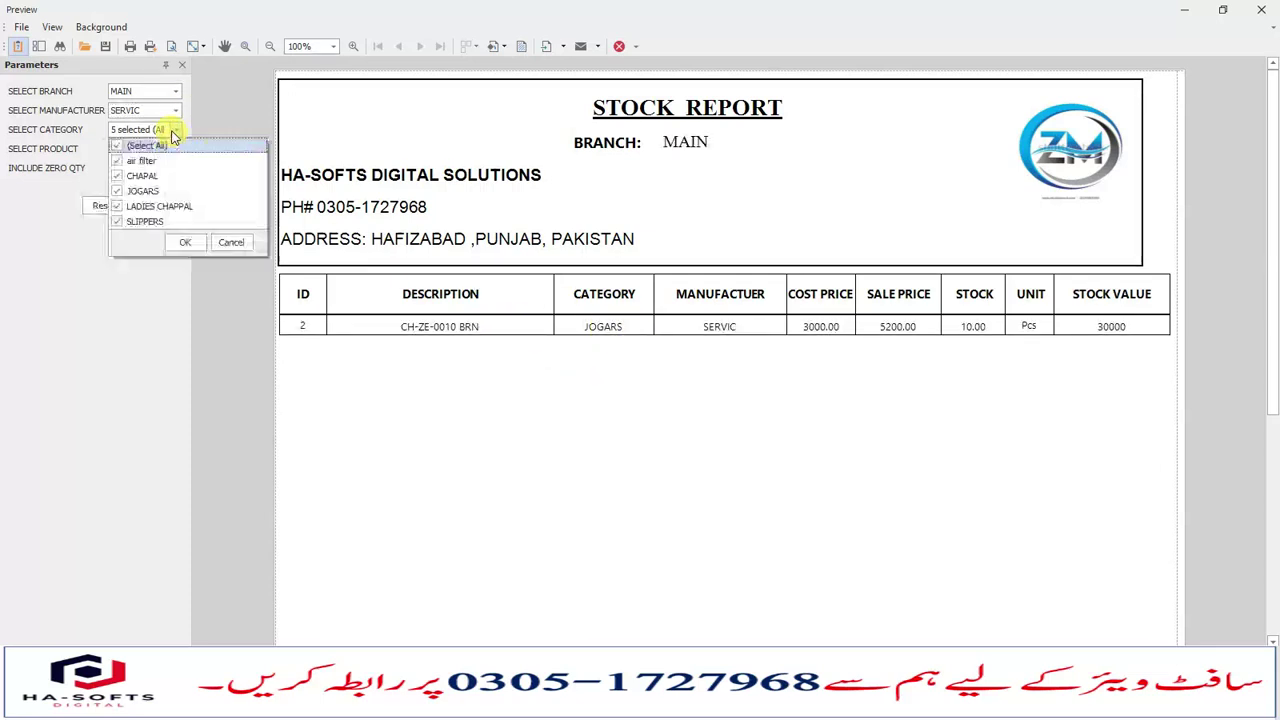
click(117, 191)
click(185, 242)
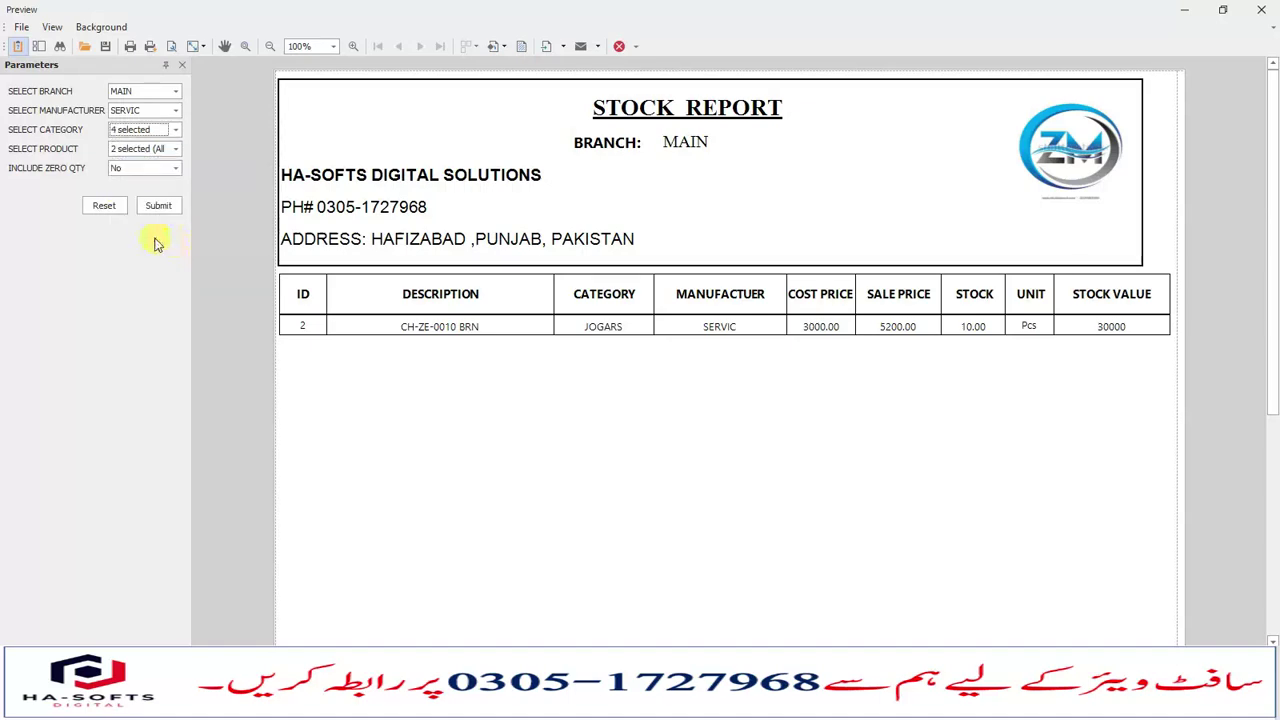
click(156, 207)
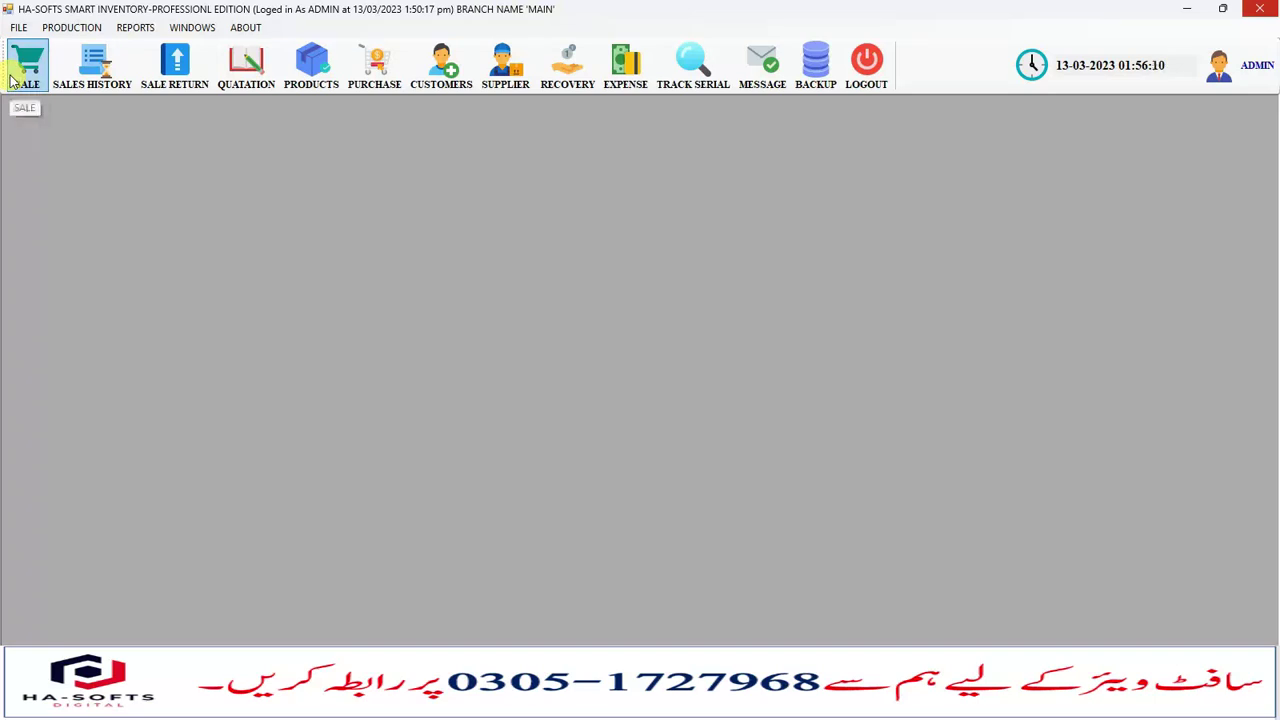
Step: Start a new point-of-sale invoice as a CASH SALE for the first customer in the list
click(25, 68)
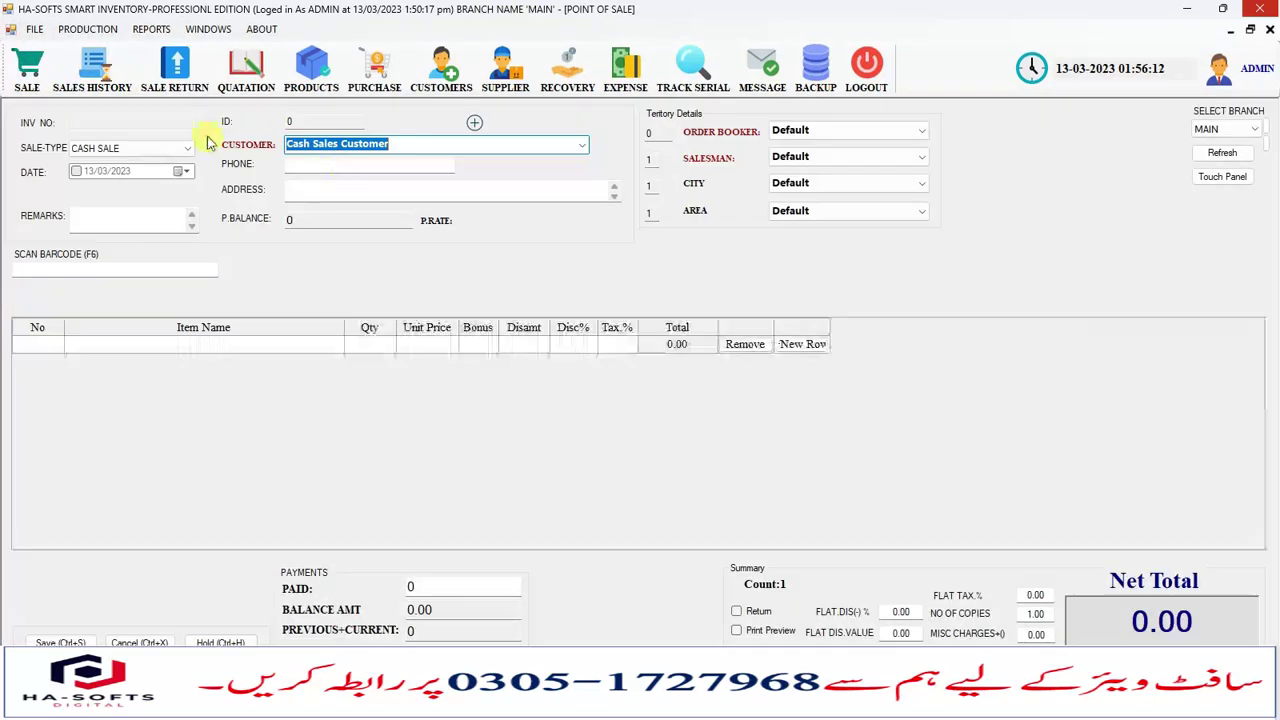
click(118, 160)
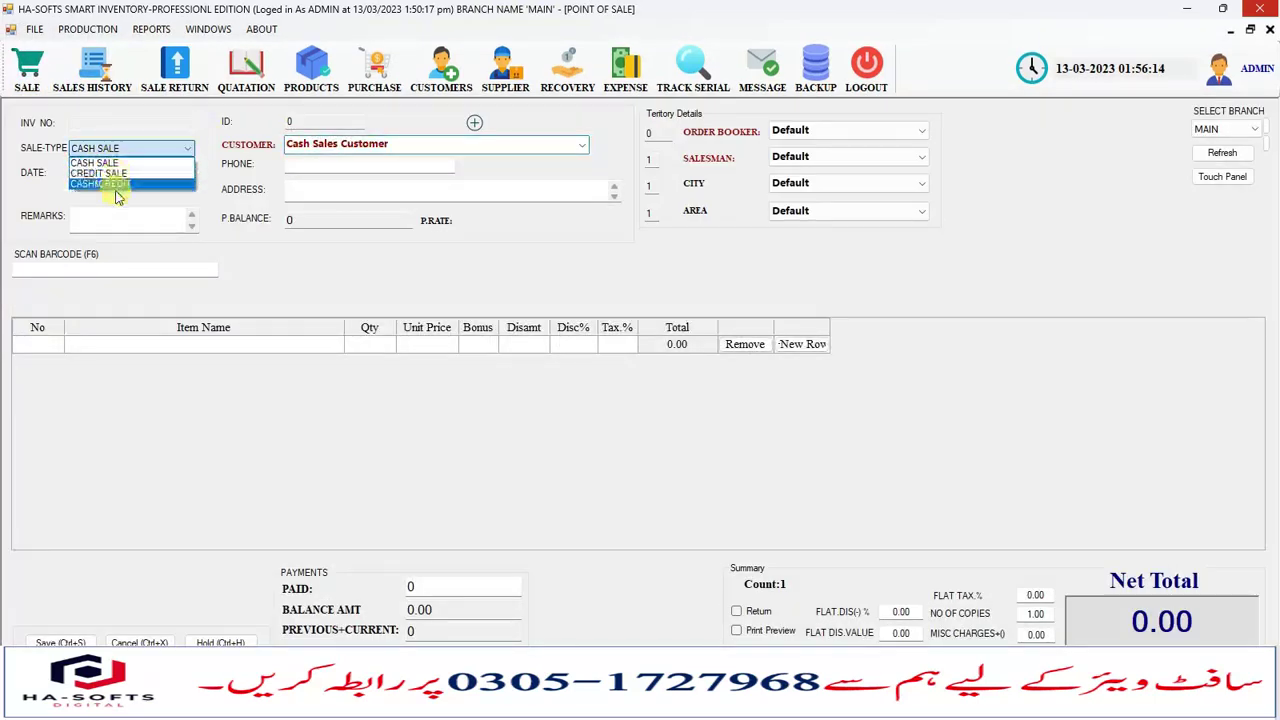
click(114, 158)
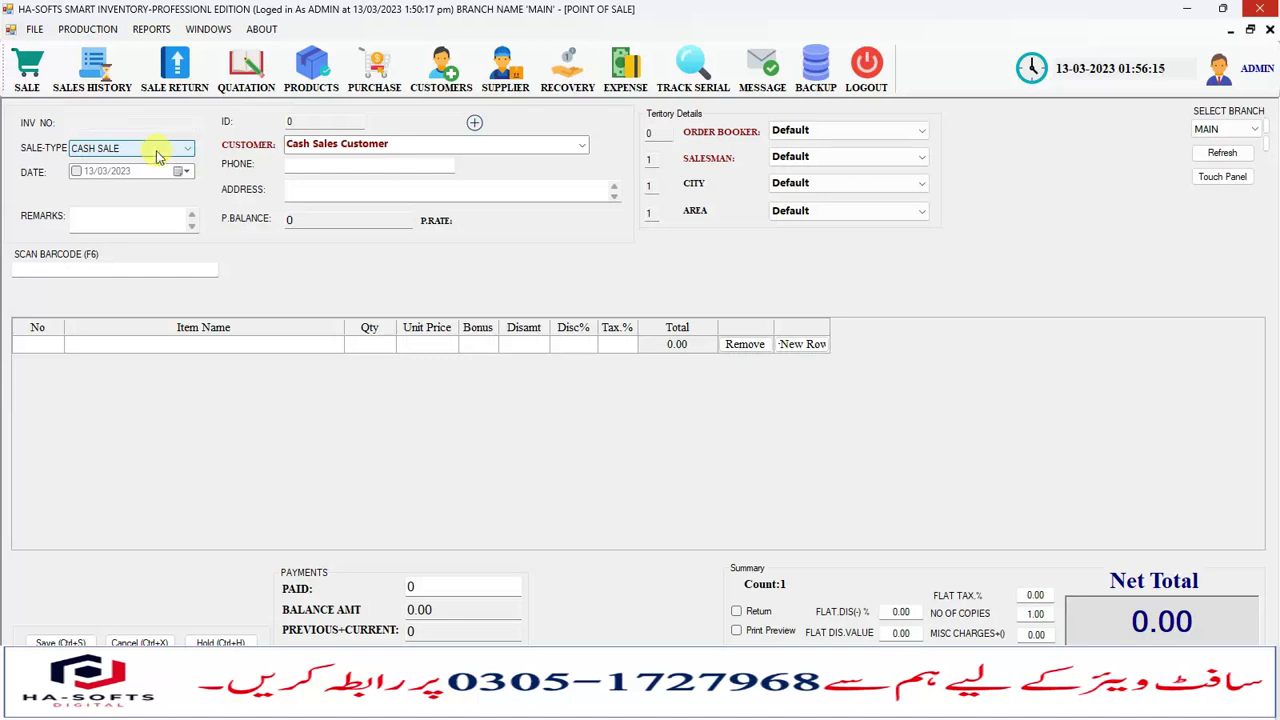
click(582, 145)
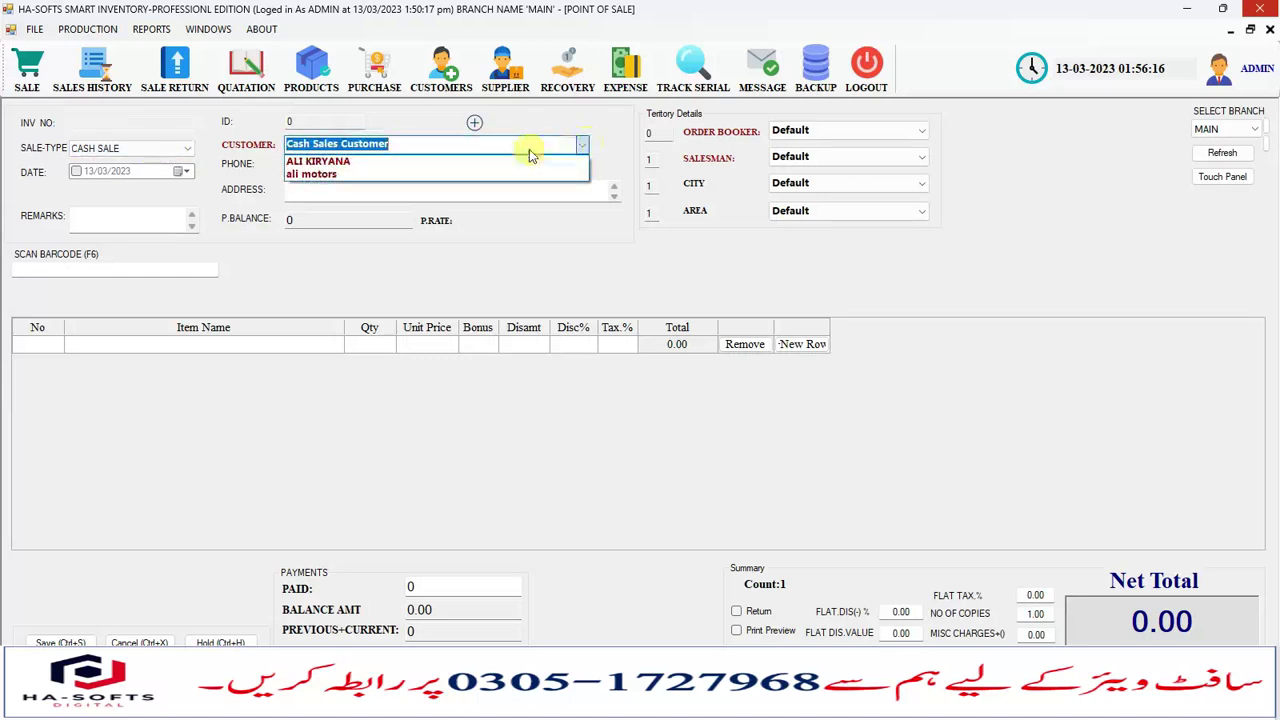
click(337, 161)
click(397, 146)
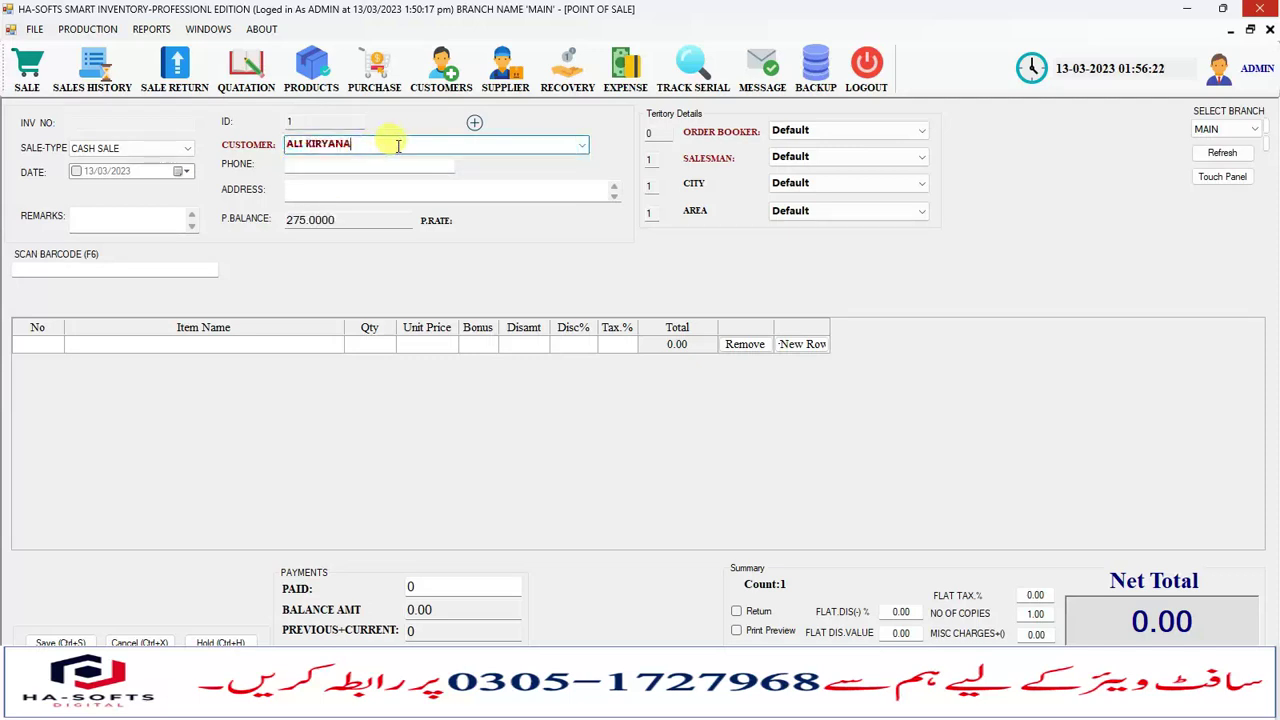
key(Return)
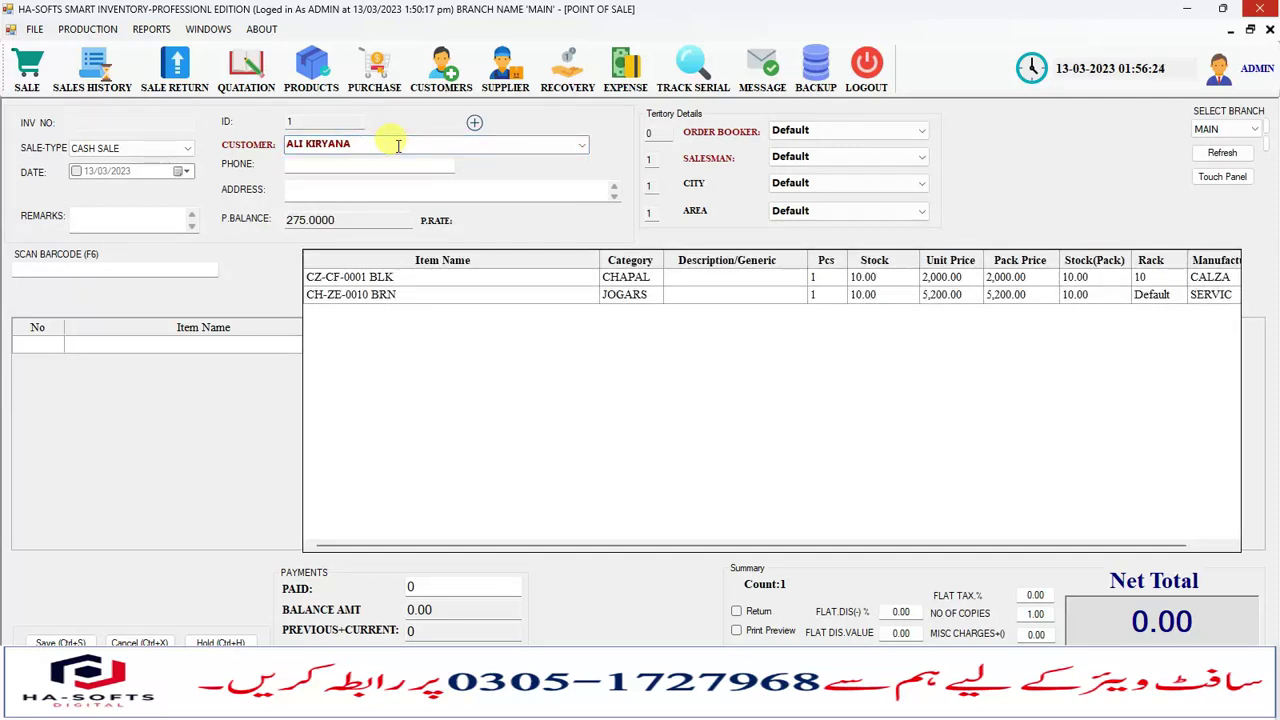
text(CH)
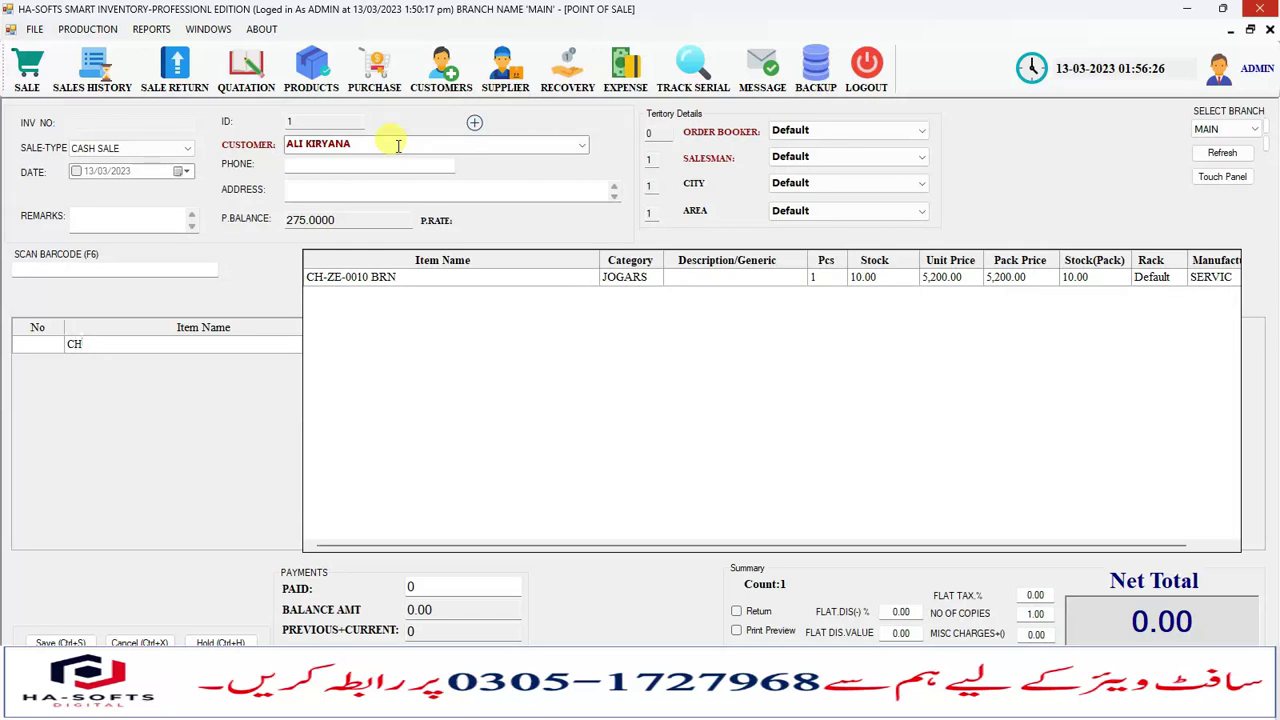
key(BackSpace)
key(BackSpace)
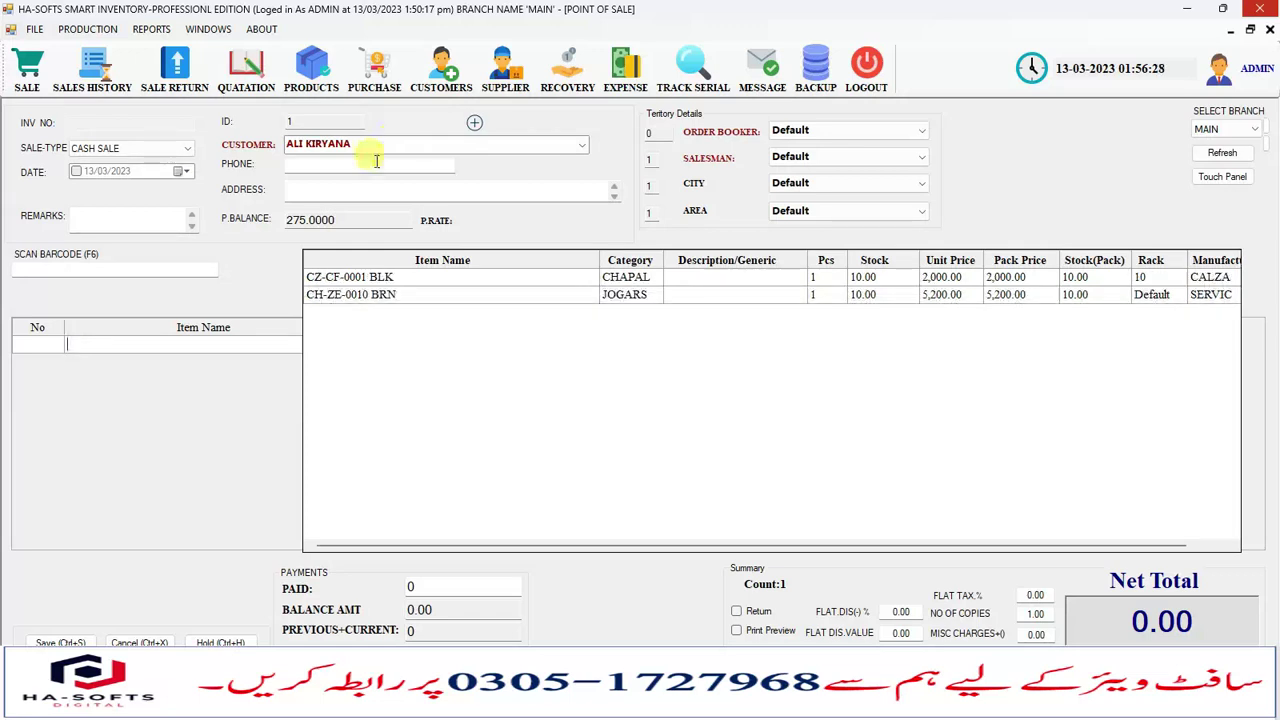
Step: Add CZ-CF-0001 BLK to the sale through its barcode 1010
click(80, 267)
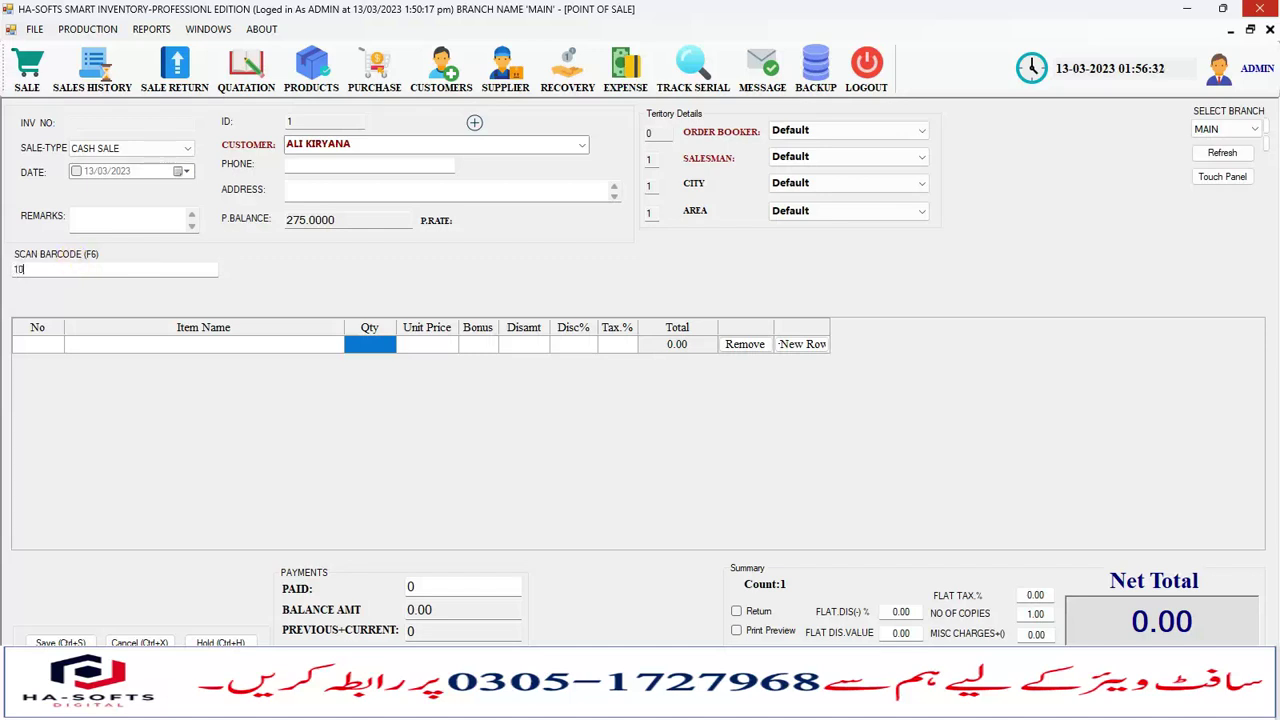
key(Return)
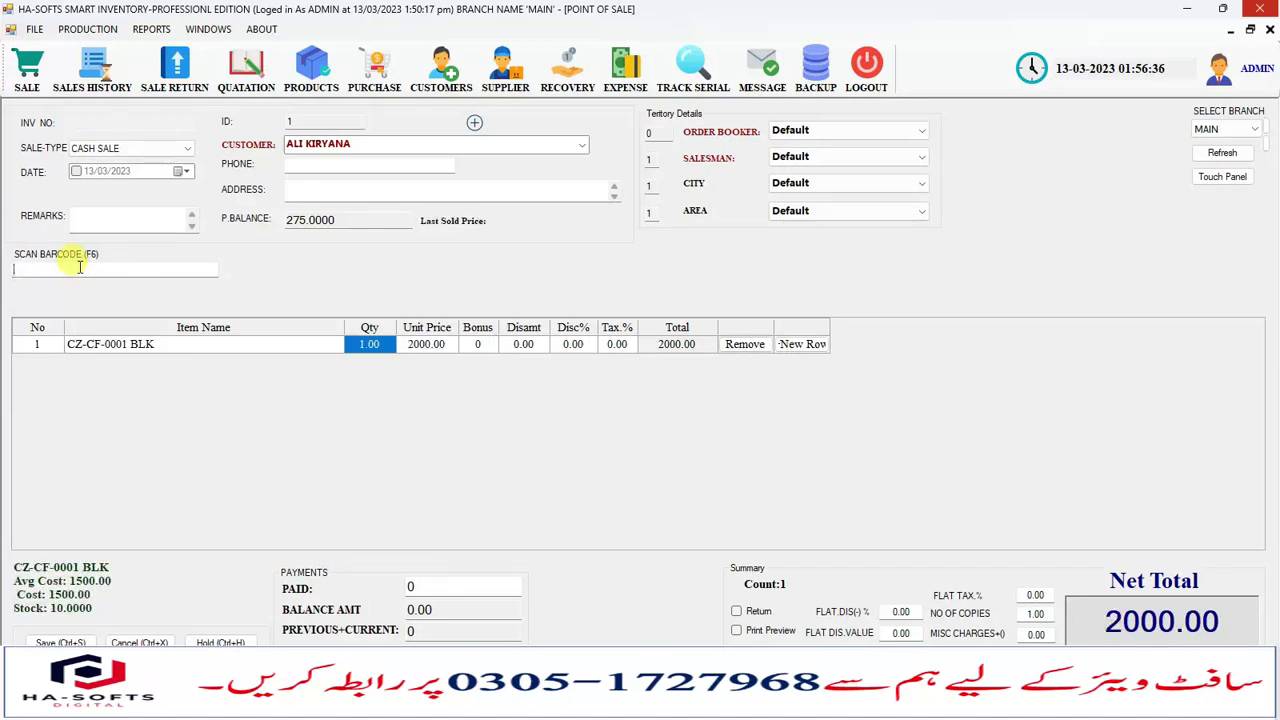
click(80, 267)
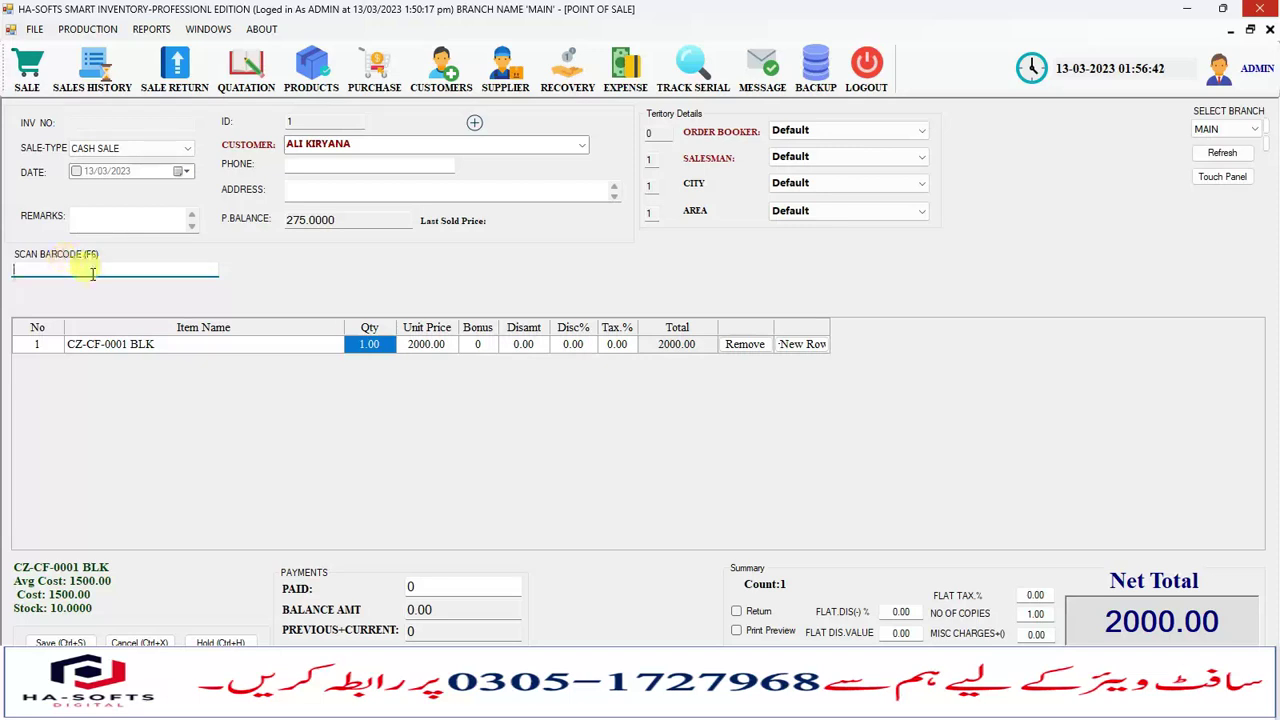
Step: Add CH-ZE-0010 BRN as a second item line of the sale
click(522, 343)
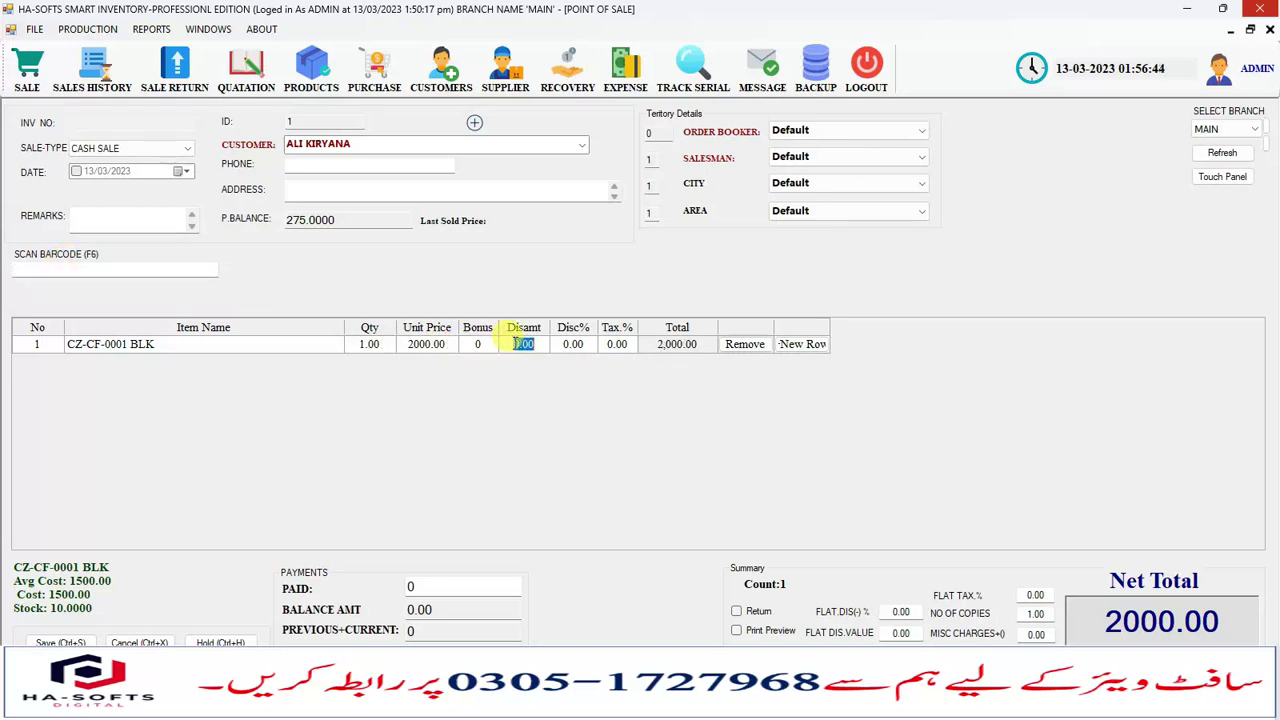
key(Return)
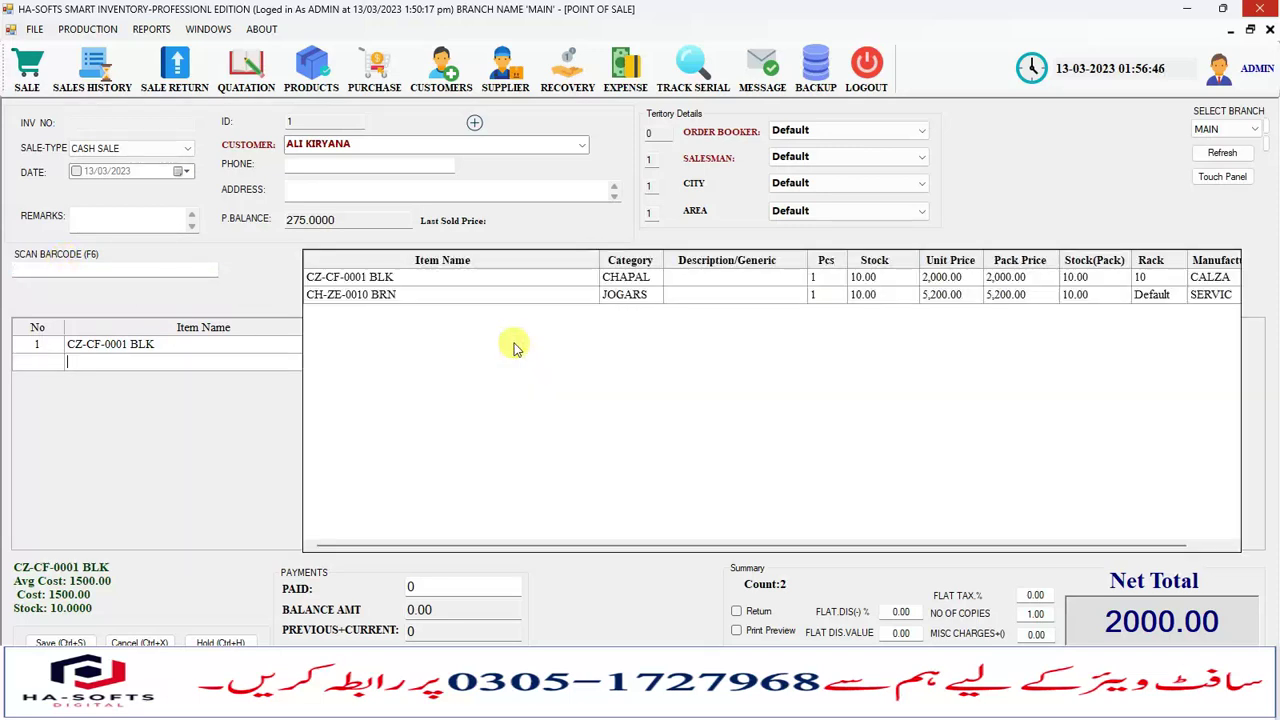
text(CH)
key(BackSpace)
key(BackSpace)
text(CH)
key(BackSpace)
key(BackSpace)
key(Down)
key(Return)
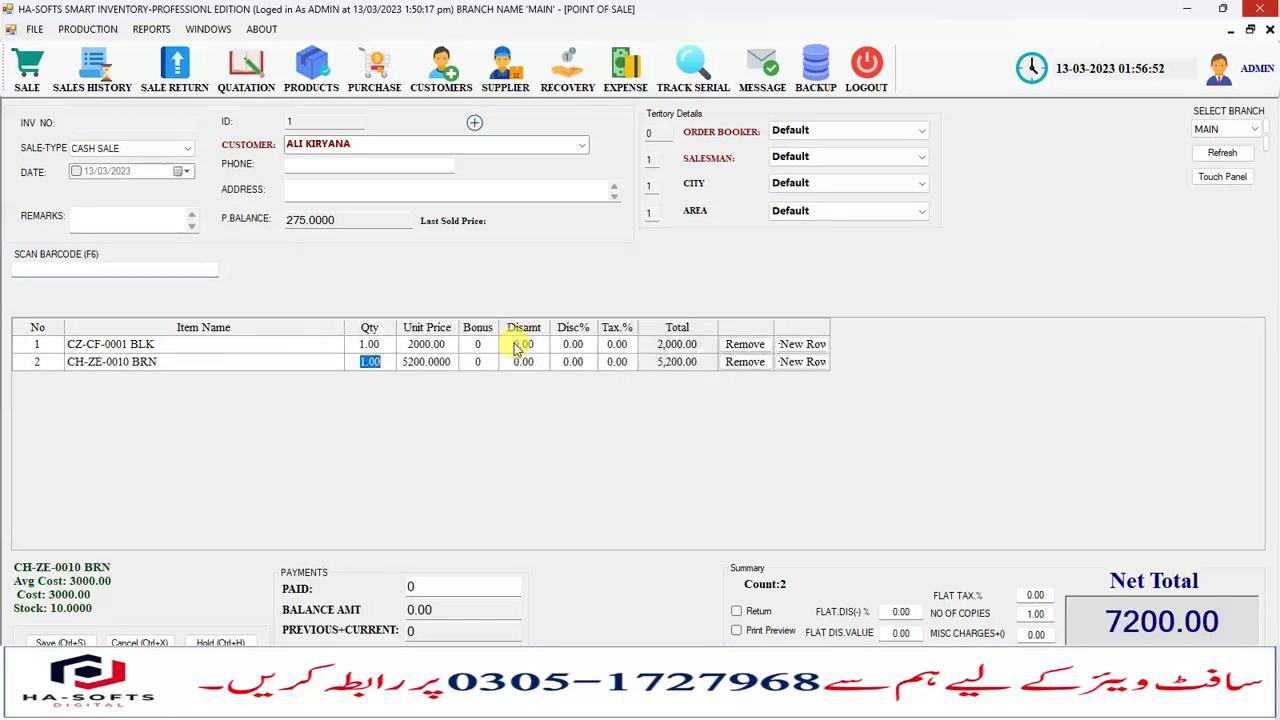
Step: Set the CH-ZE-0010 BRN line's quantity to 2 and its discount amount and discount percentage to 0
text(2)
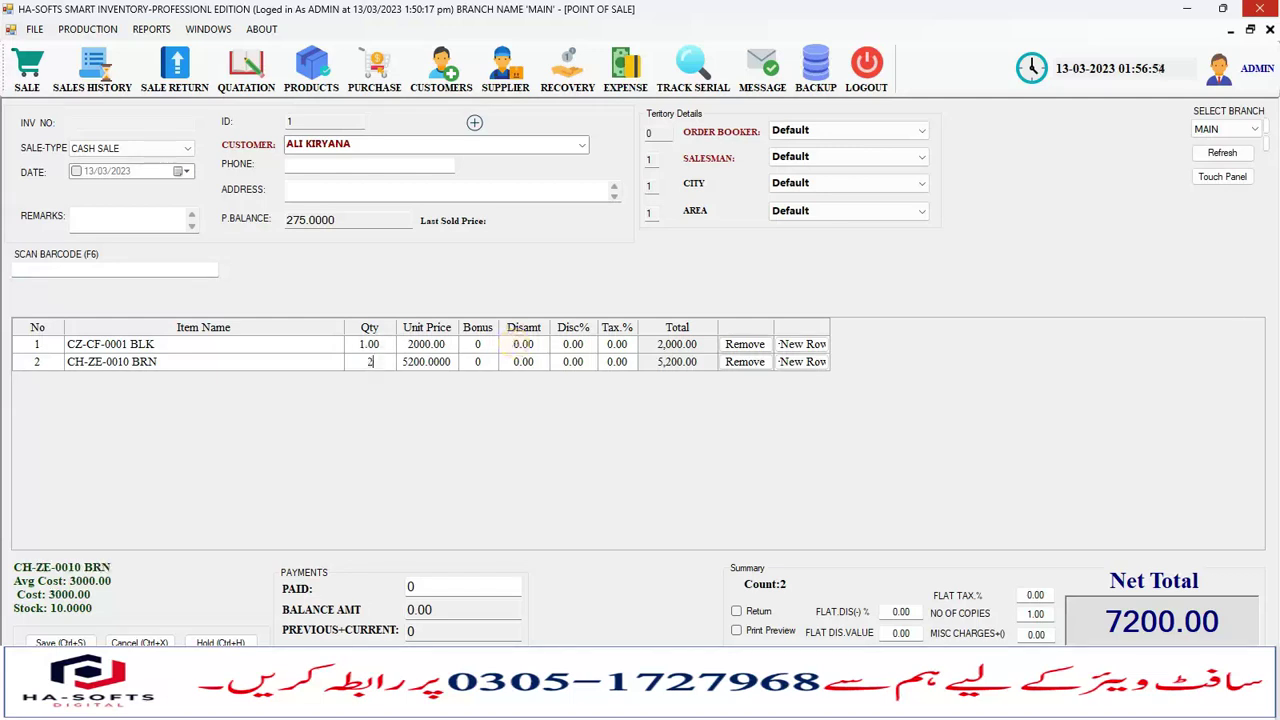
key(Return)
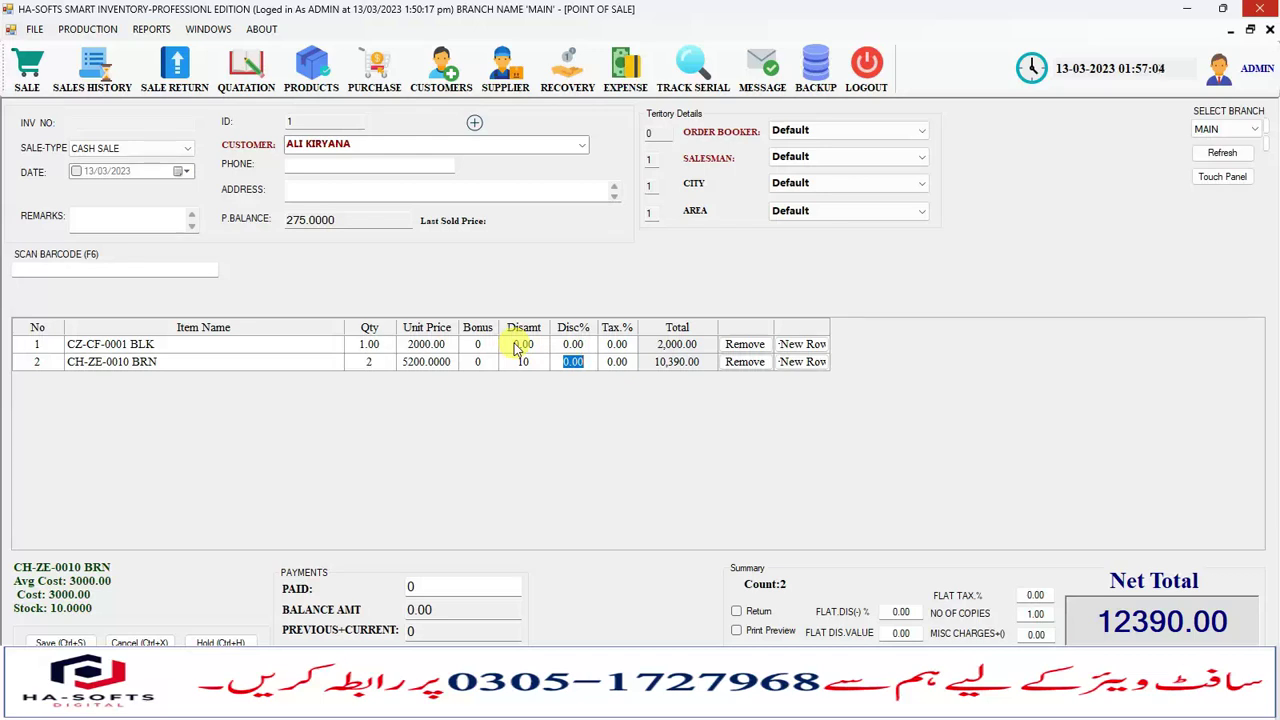
text(0)
key(Tab)
text(2)
key(Tab)
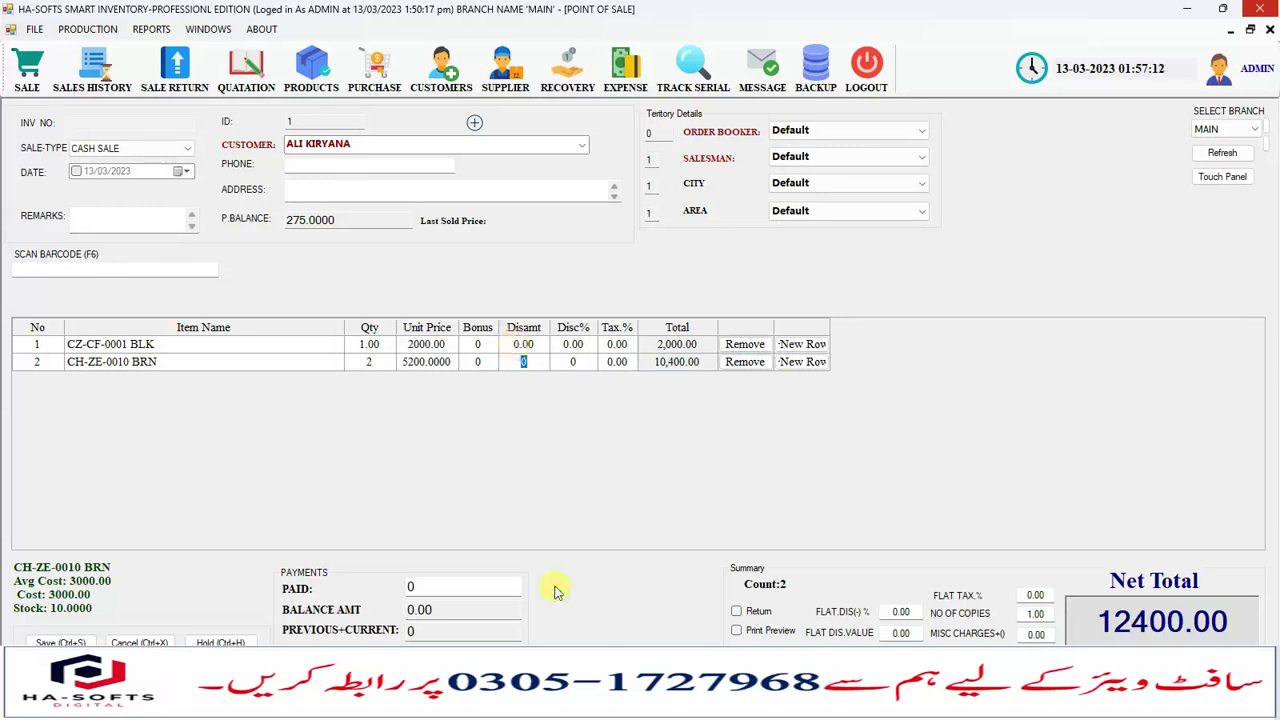
Step: Enter 15000 as the paid amount and save the sale
click(453, 586)
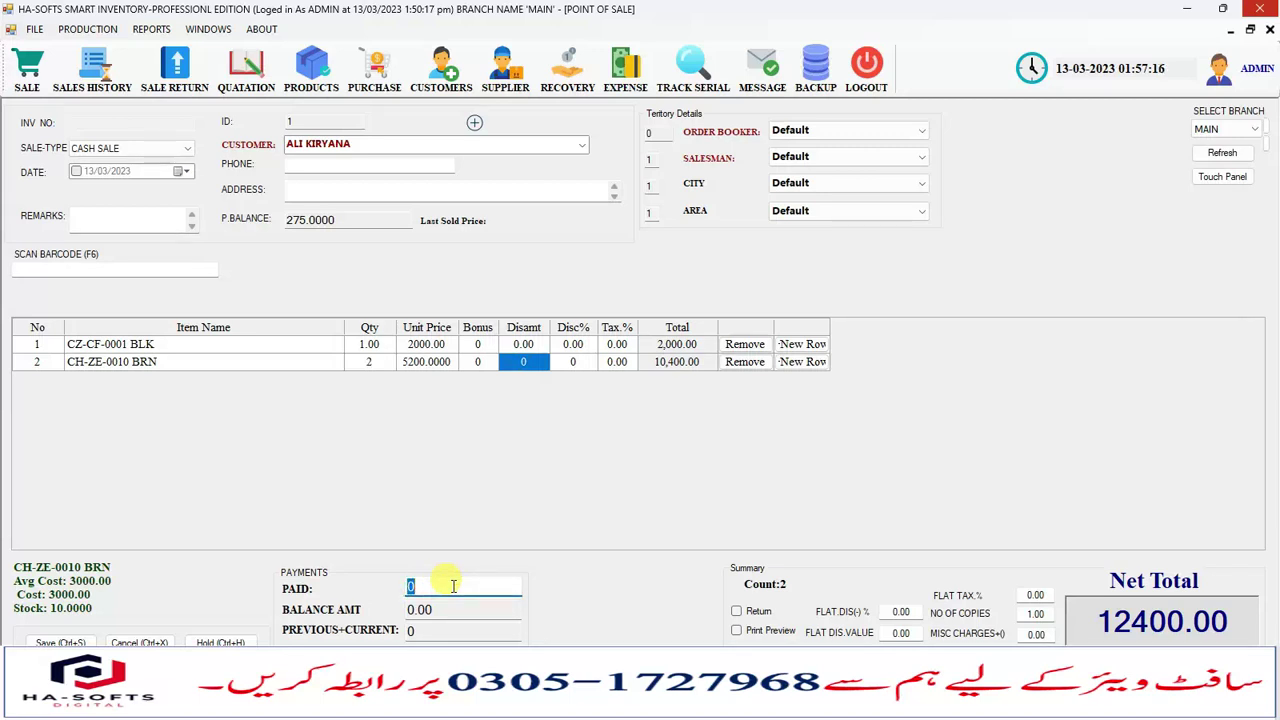
text(15000)
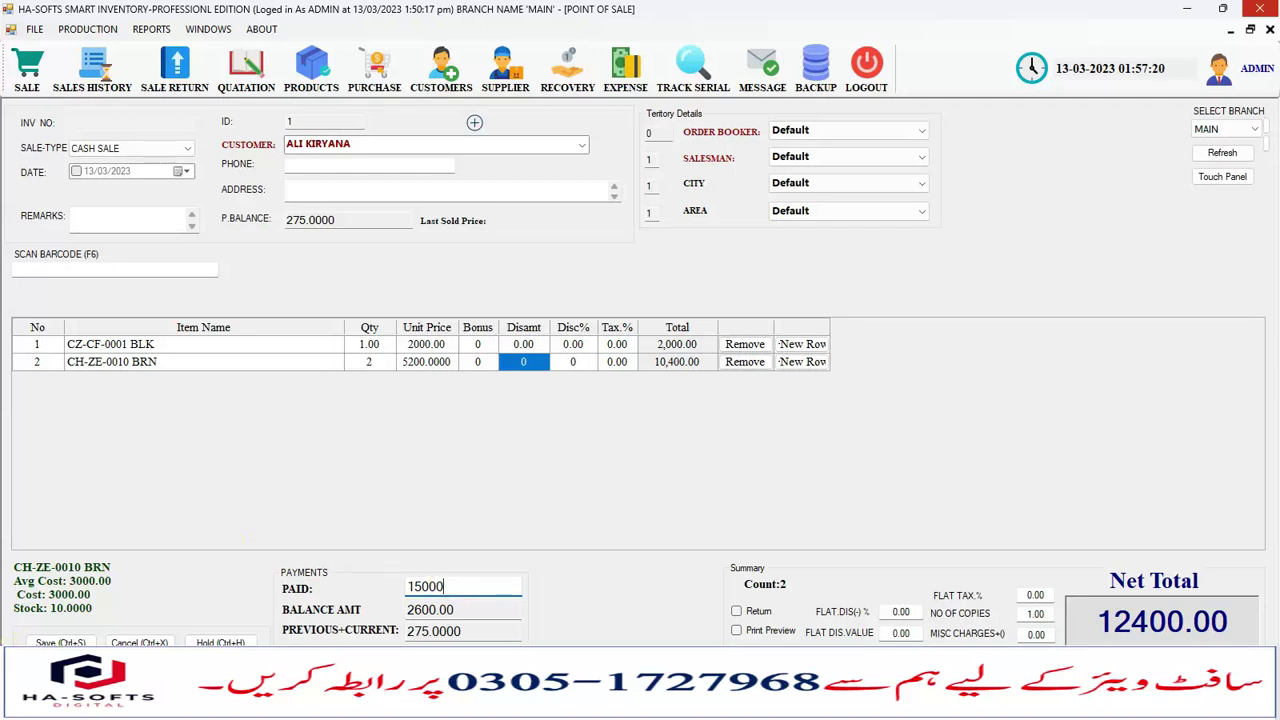
key(ctrl+s)
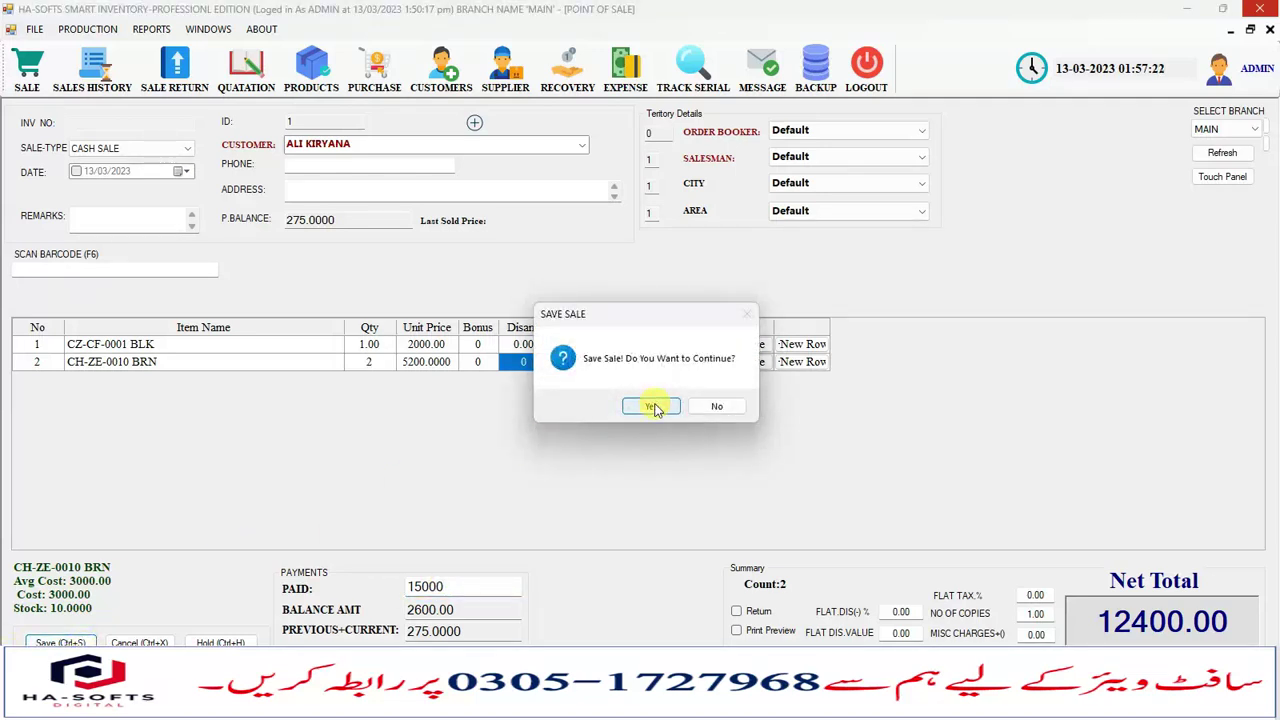
click(652, 407)
click(729, 407)
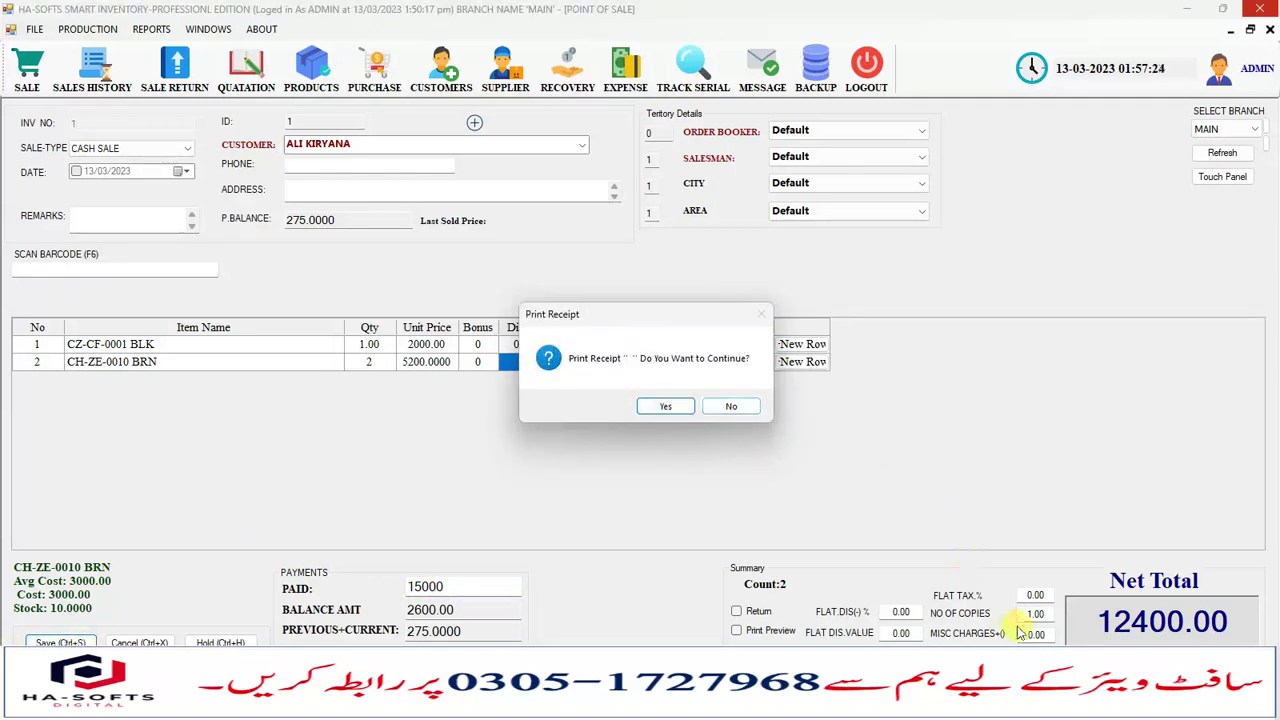
Step: Produce the sale's receipt, enlarge the preview window to examine the A4 invoice, and close it
click(665, 405)
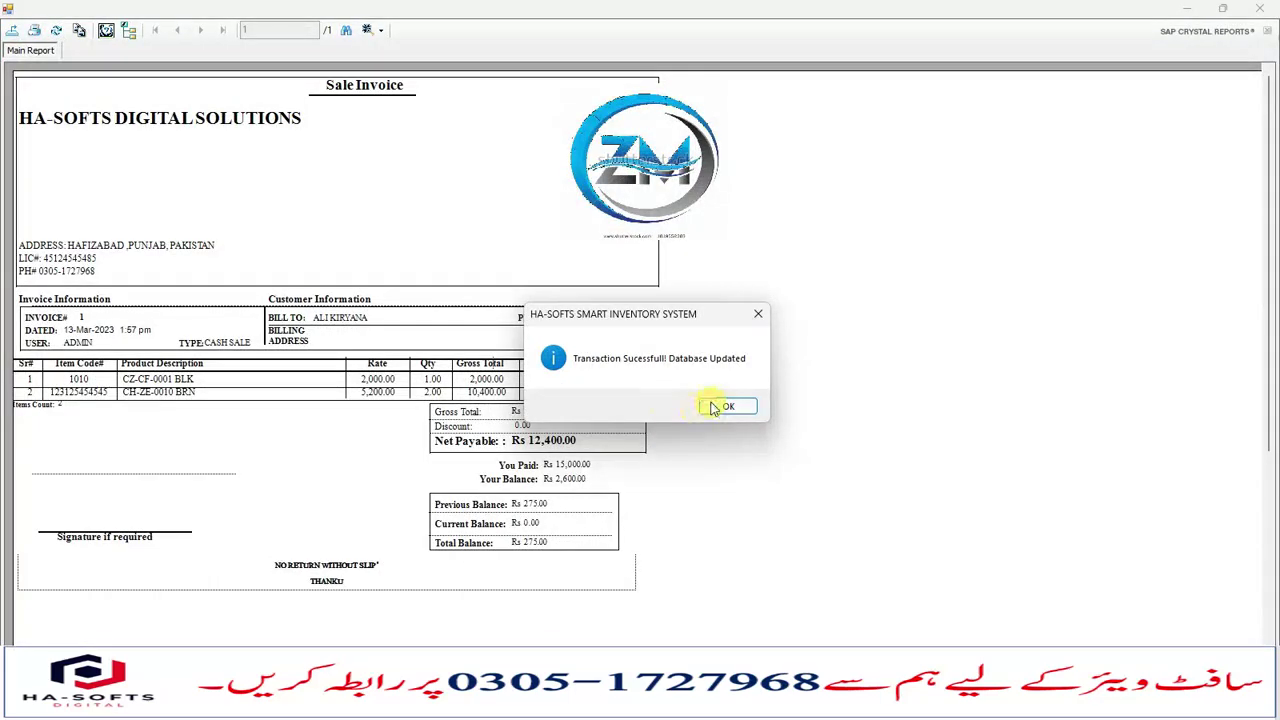
click(727, 407)
click(1222, 9)
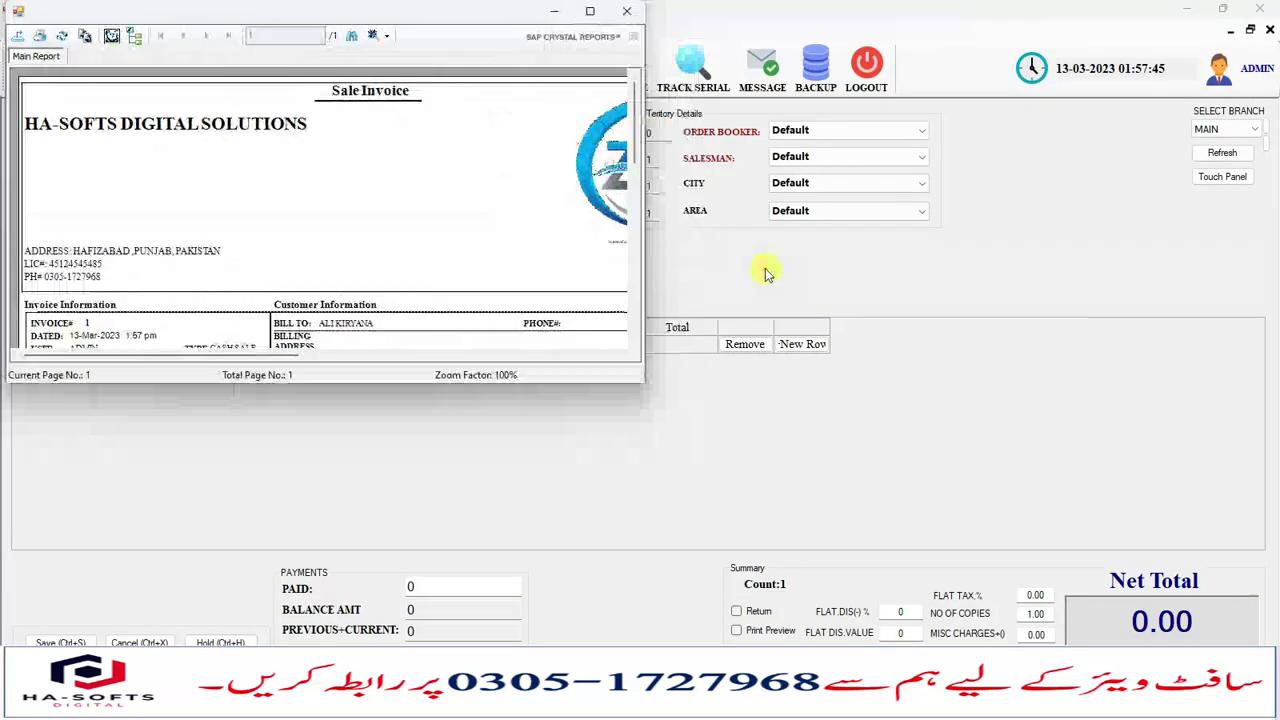
drag(535, 388, 552, 630)
drag(649, 292, 761, 293)
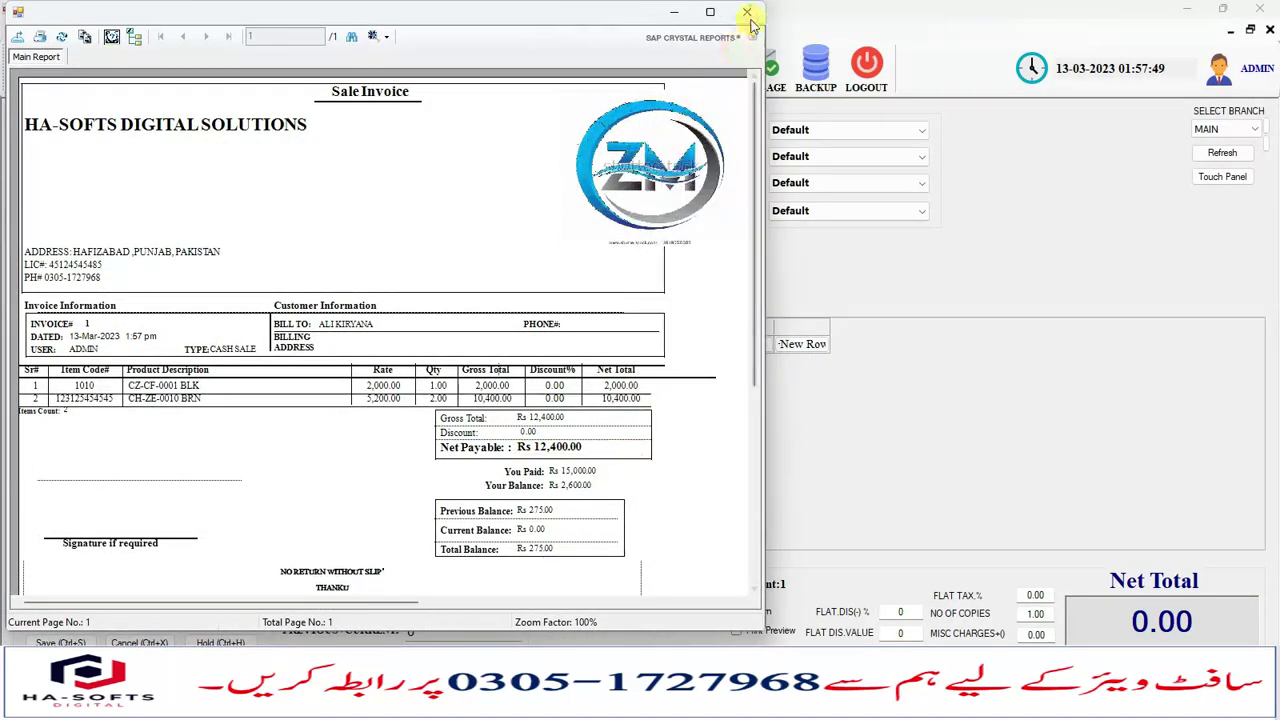
click(748, 12)
Step: Change the shop configuration's default receipt to POS THERMAL with the THERMAL NORMAL RECEIPT template and update the configuration
click(35, 29)
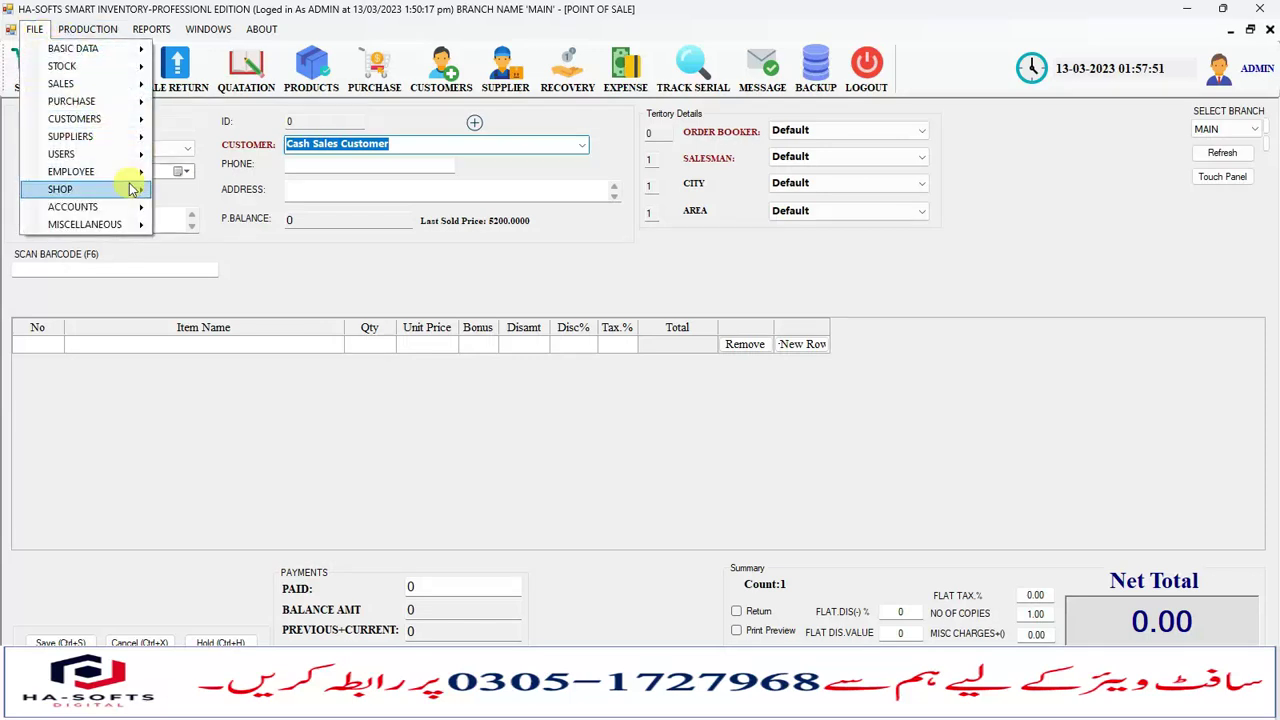
mouse_move(135, 189)
click(210, 189)
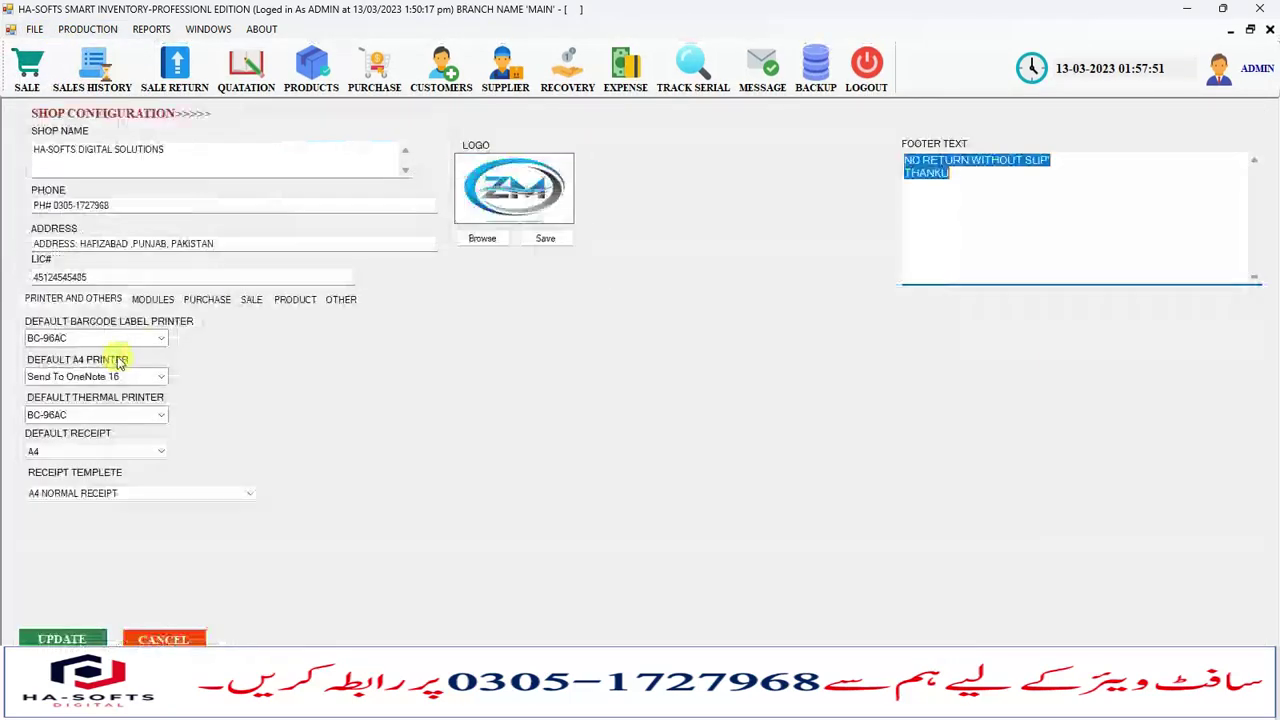
click(120, 451)
click(120, 467)
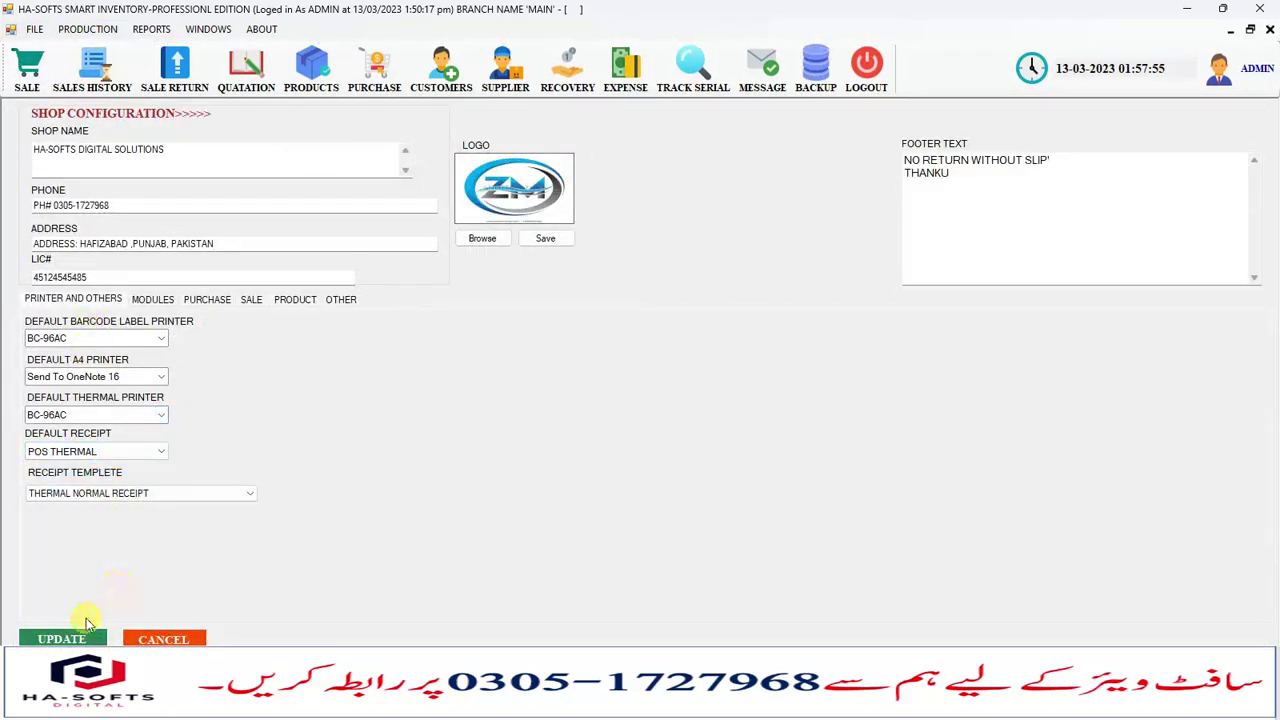
click(62, 639)
click(722, 406)
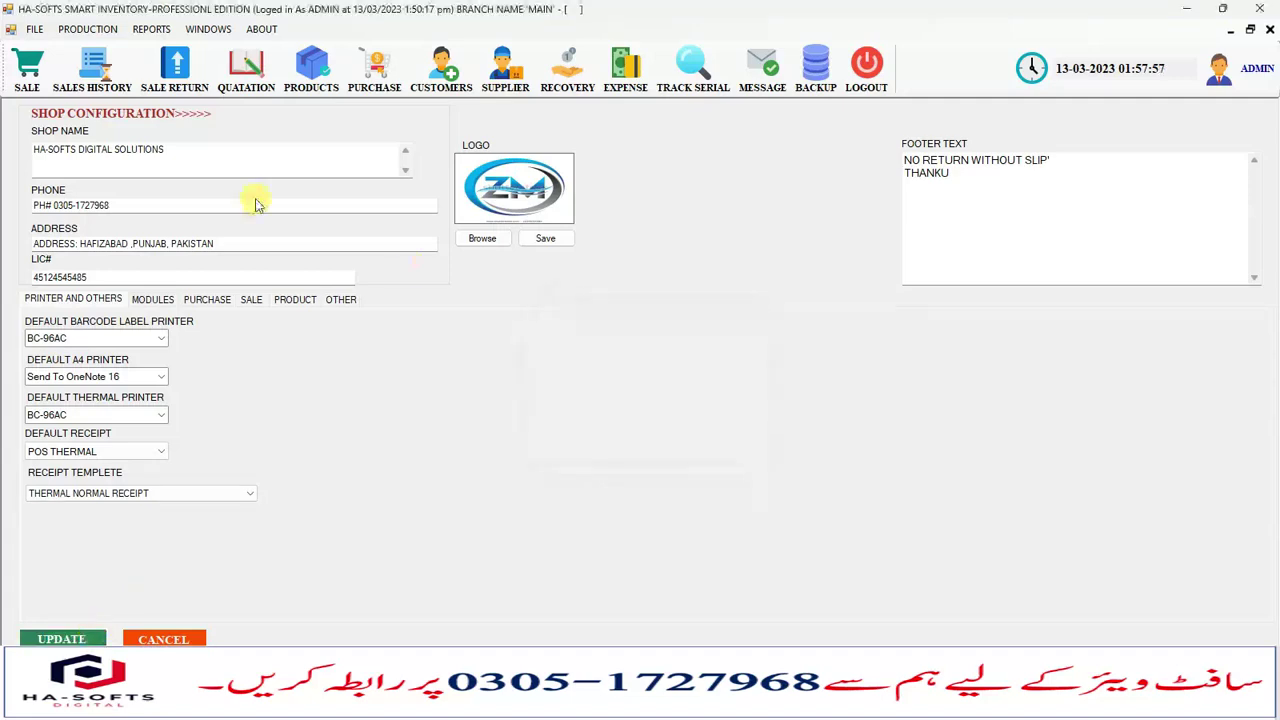
Step: Open the sales history, view the receipt of the recorded cash sale, and enlarge the sales slip to 200%
click(80, 78)
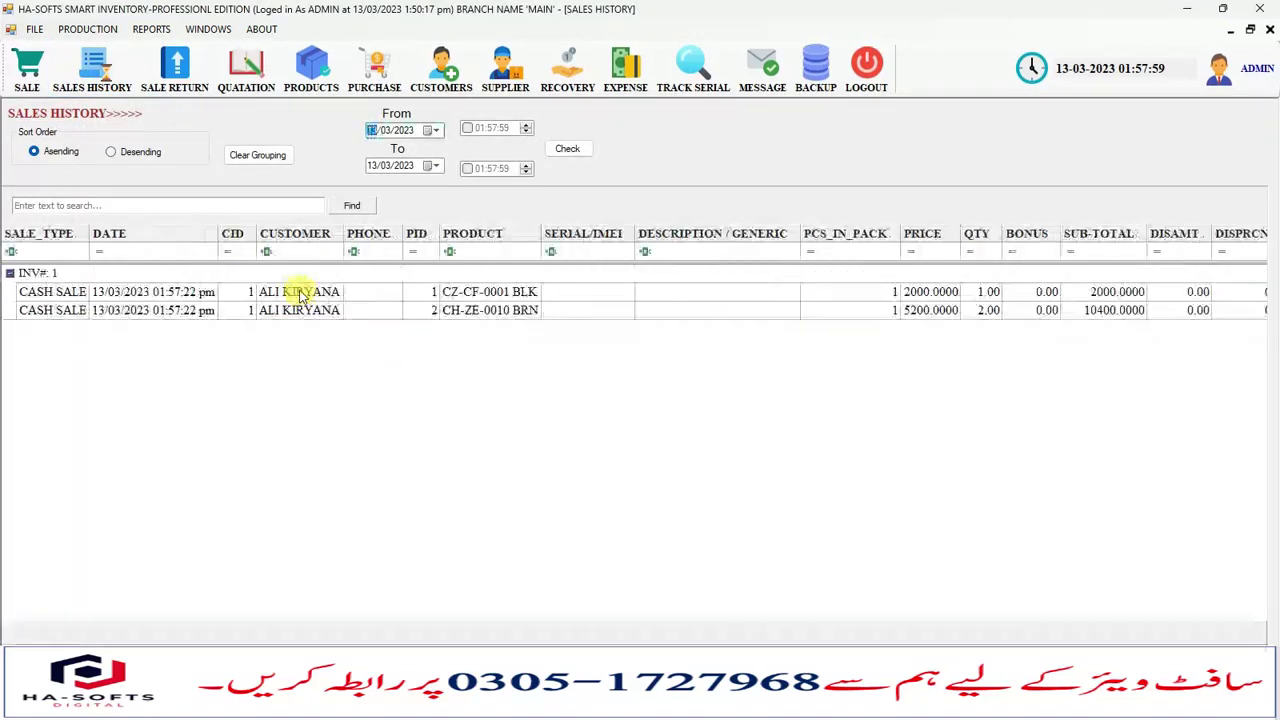
double_click(263, 291)
click(511, 372)
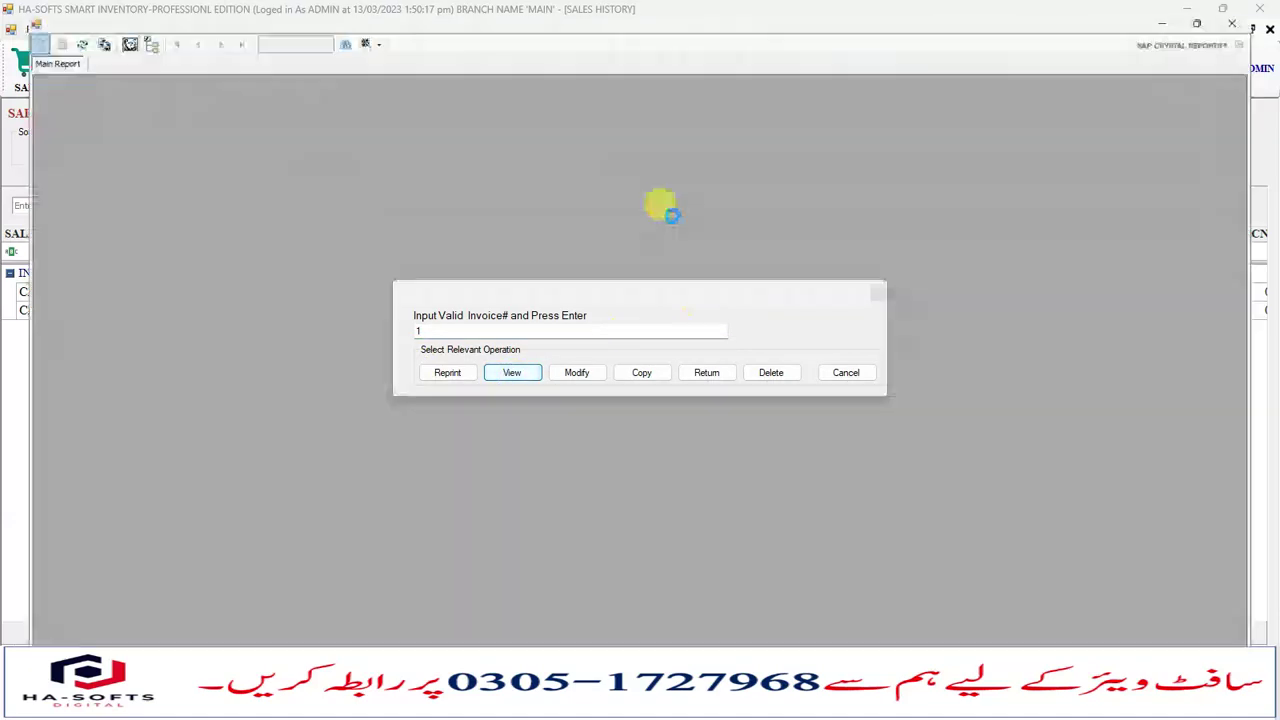
click(380, 30)
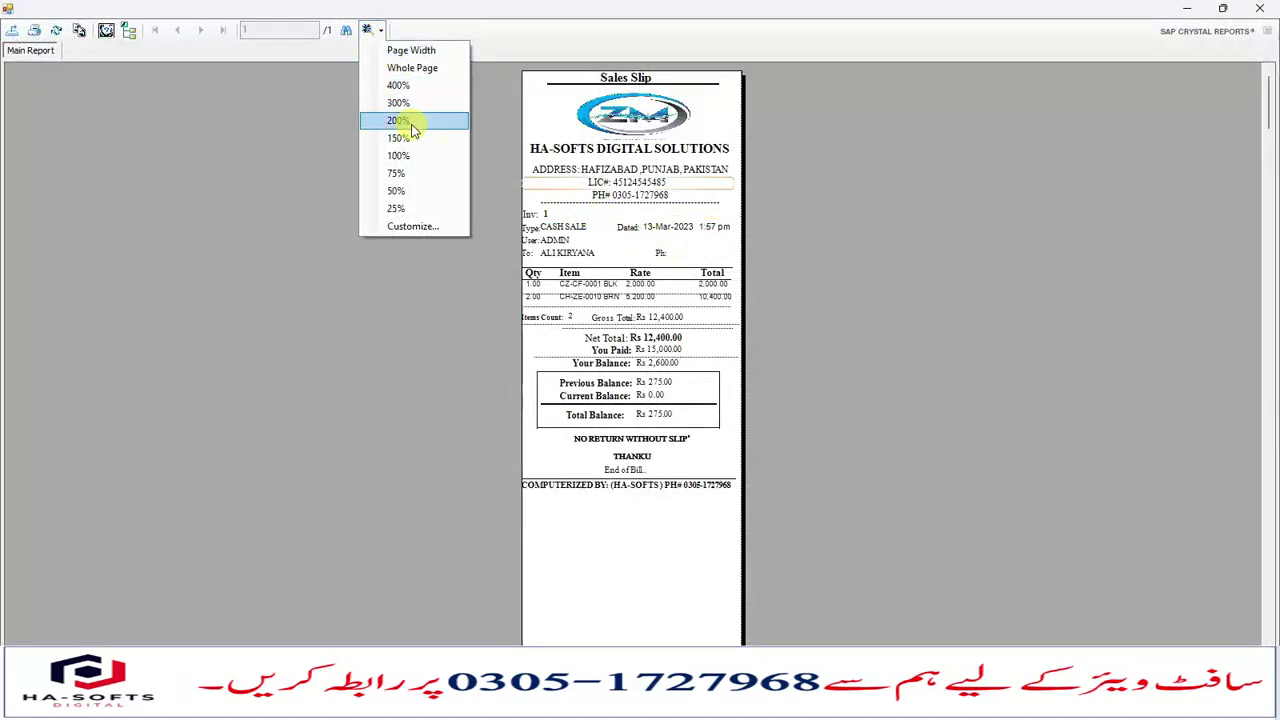
click(406, 129)
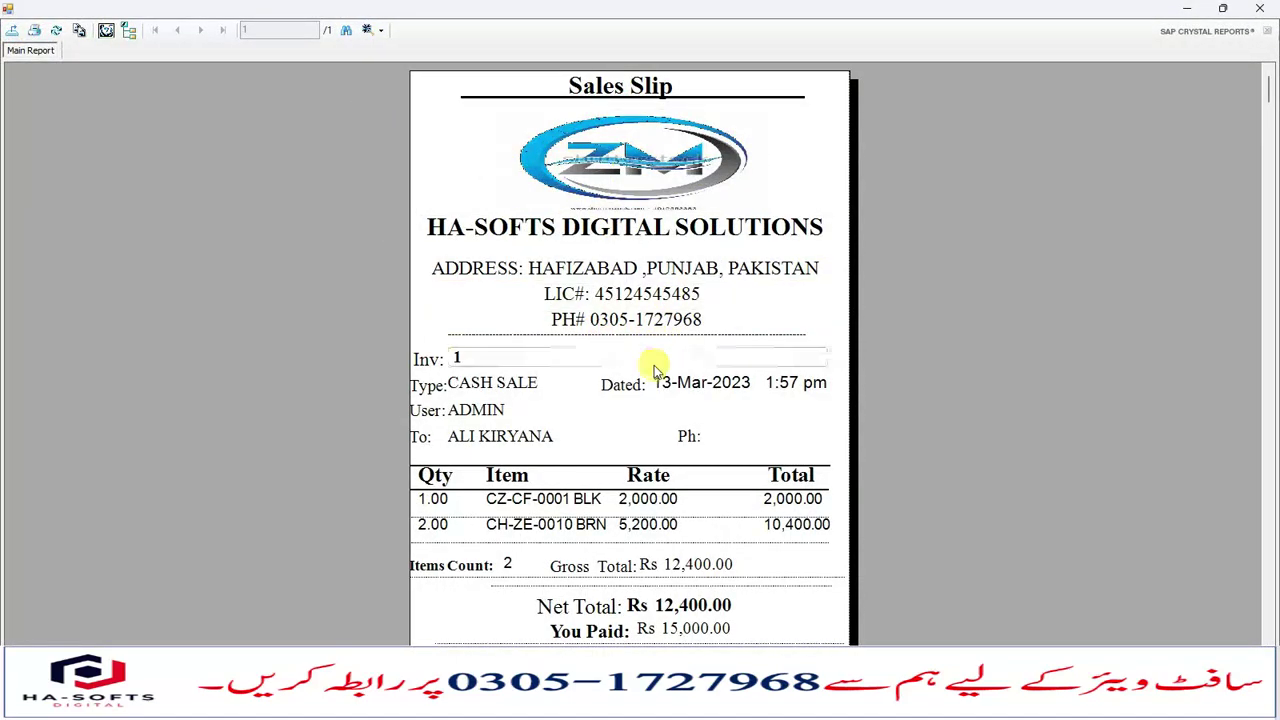
Step: Examine the thermal sales slip's items, rates, totals, paid amount and balances, and close the preview
scroll(651, 366, down, 2)
scroll(628, 370, down, 2)
click(517, 306)
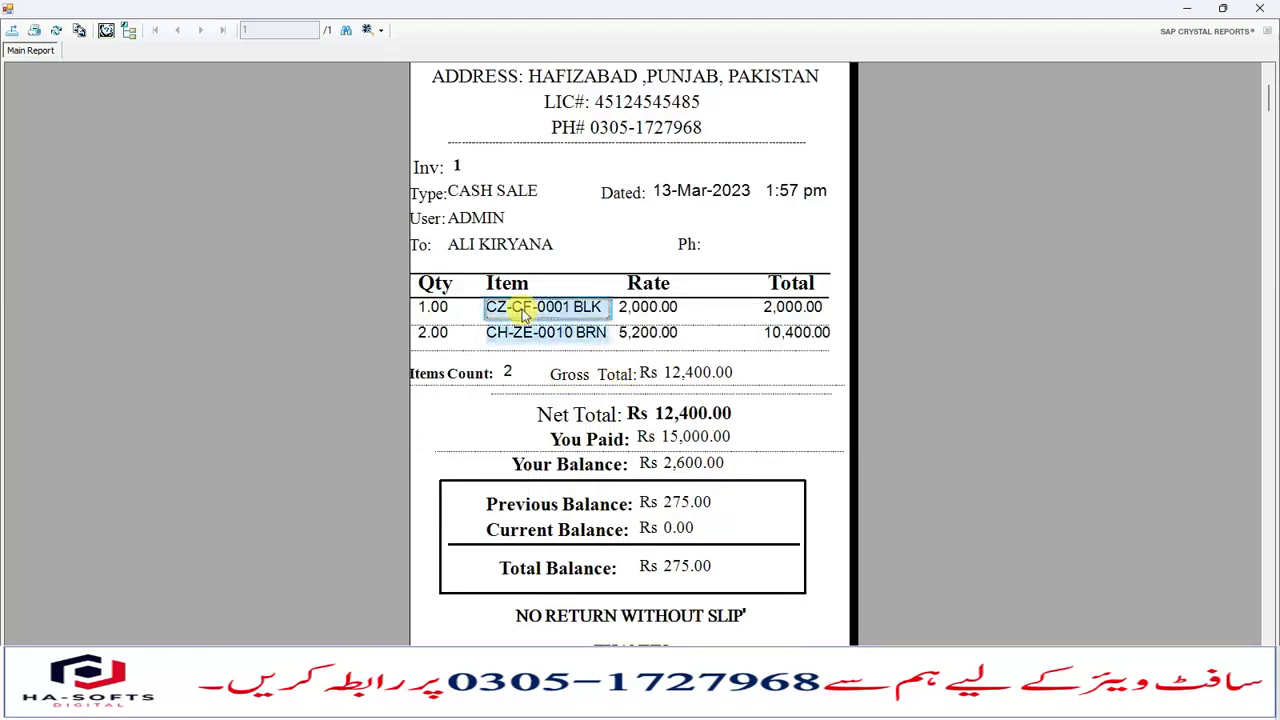
click(534, 331)
click(680, 314)
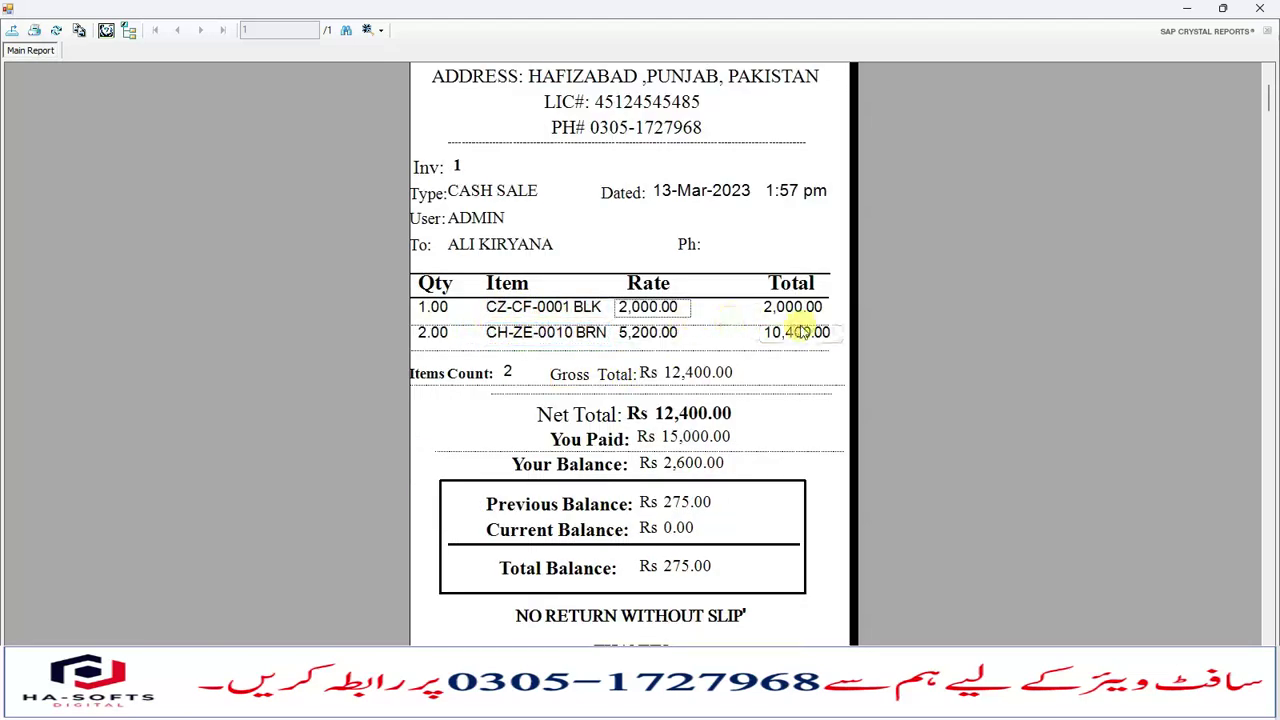
click(800, 332)
click(668, 415)
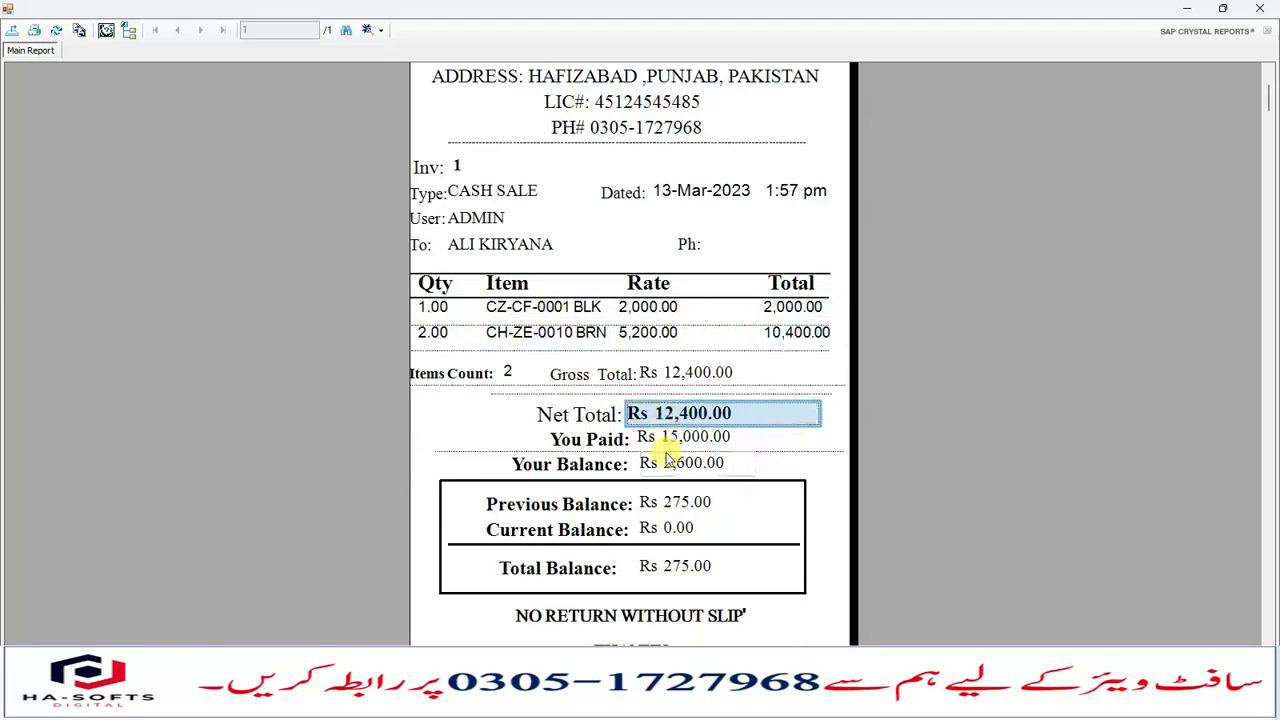
click(663, 462)
scroll(697, 460, up, 4)
scroll(650, 360, down, 7)
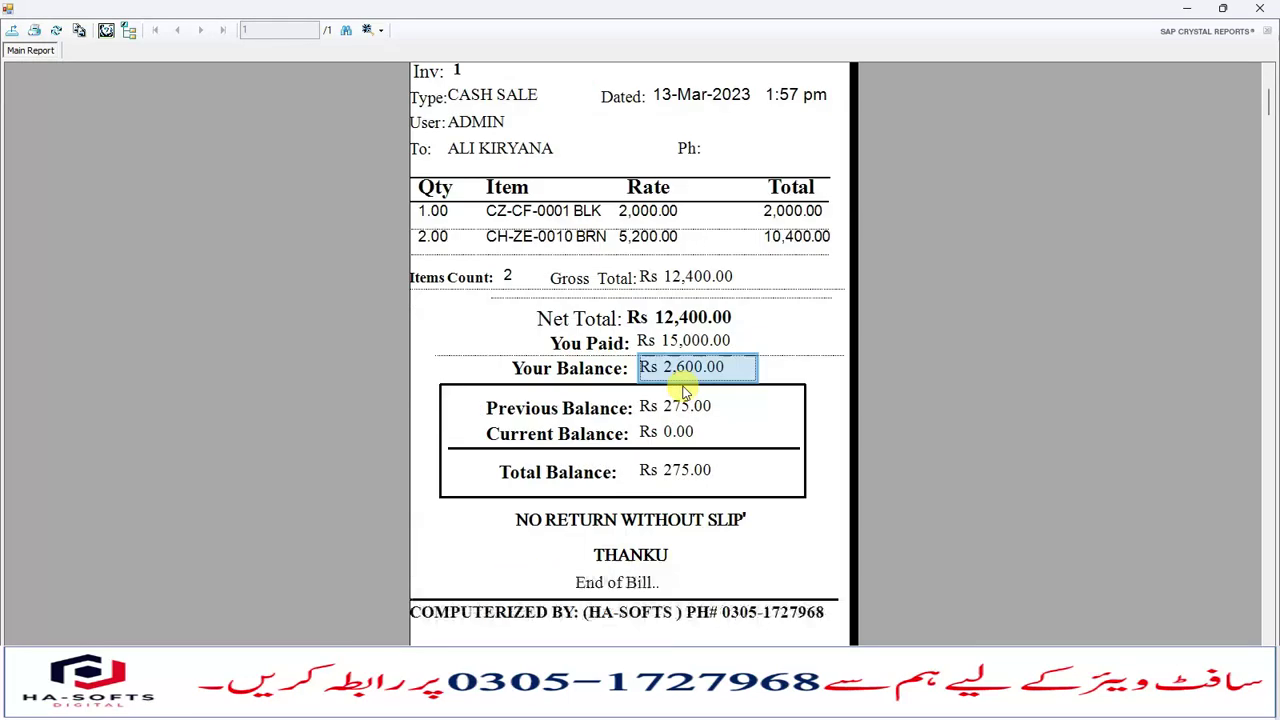
scroll(660, 366, up, 7)
click(1273, 17)
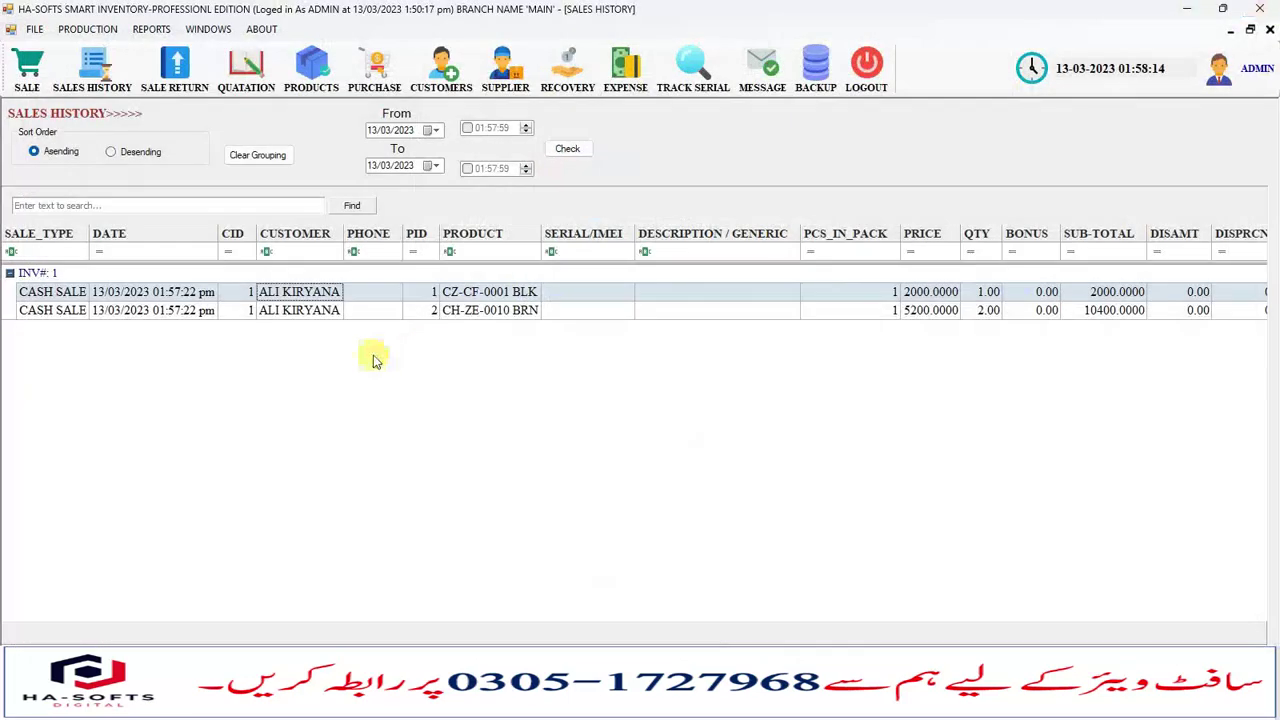
Step: Reopen the sale's invoice operations, dismiss them, close the sales history and return to the point of sale
double_click(349, 297)
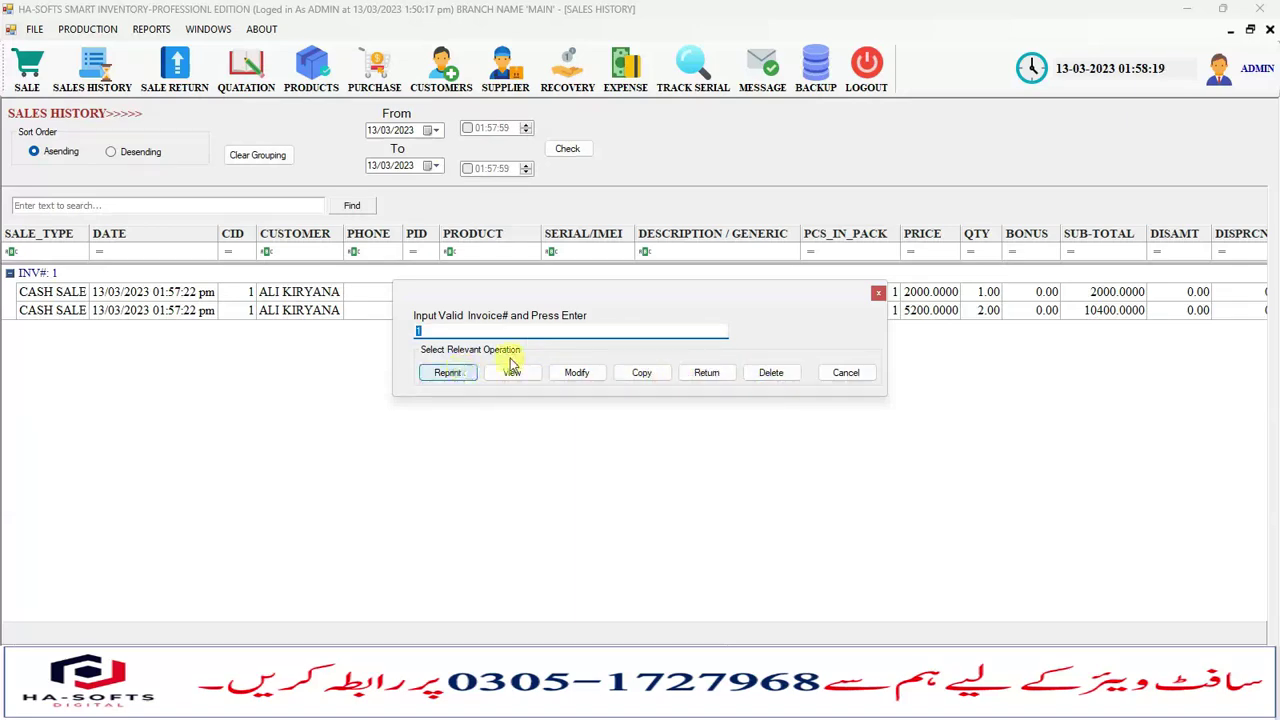
click(879, 292)
click(1270, 29)
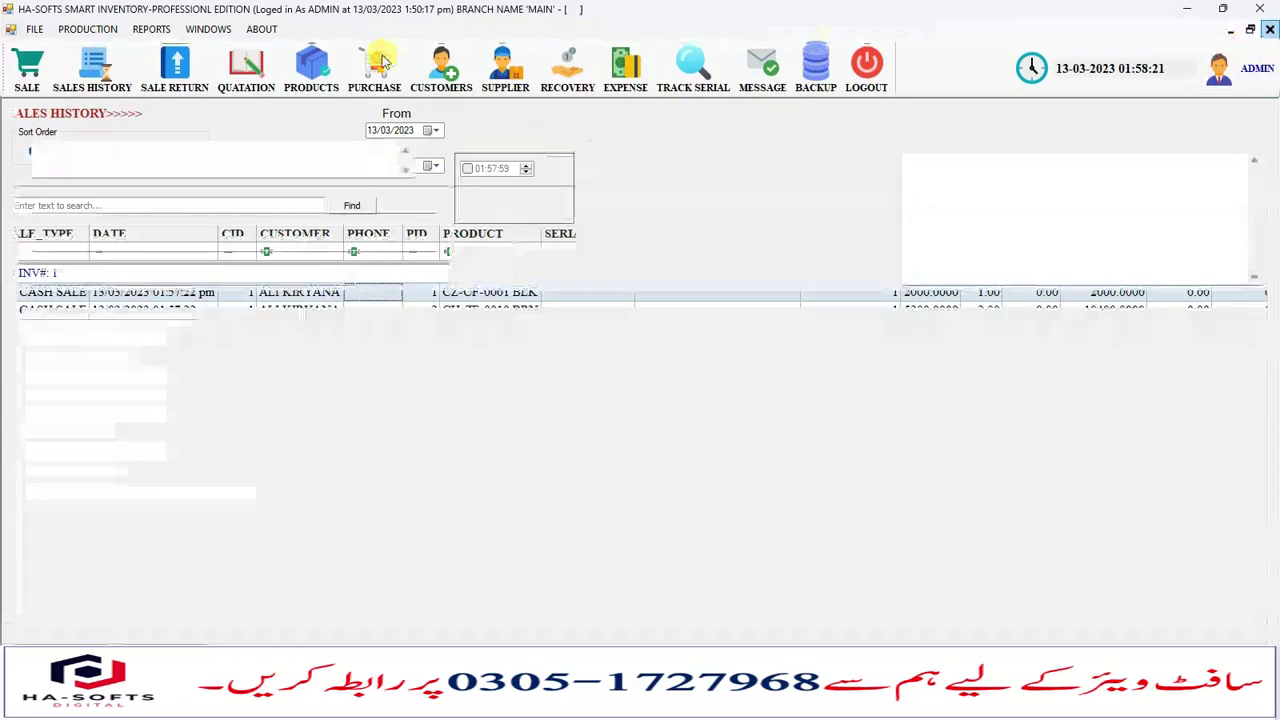
click(151, 29)
key(Escape)
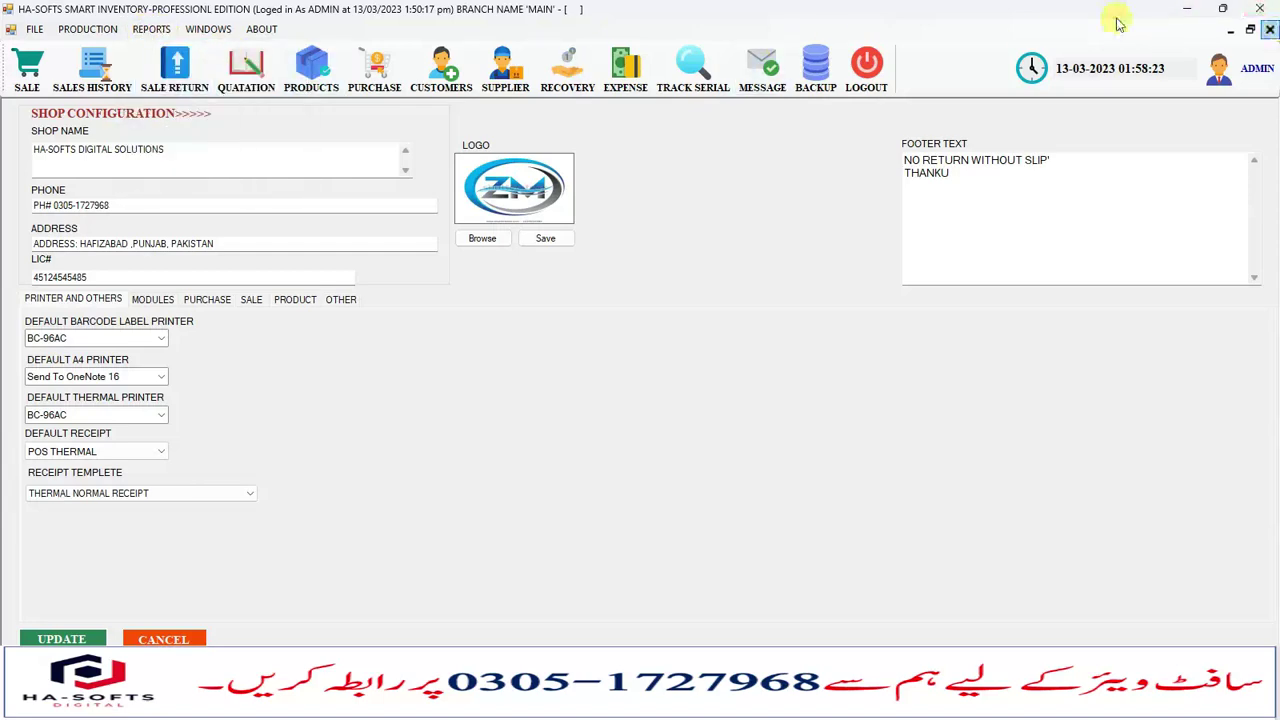
key(F1)
Step: Generate the sale summary profit/loss report and fit it to the page width
click(155, 30)
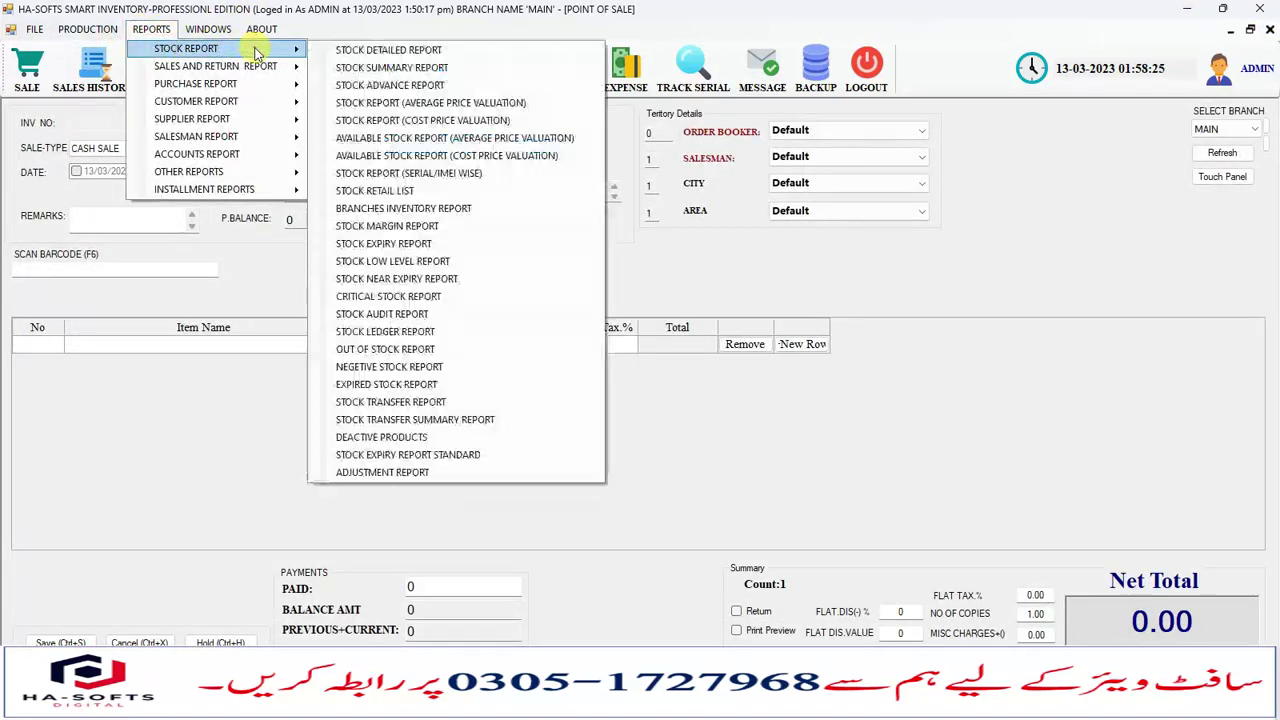
mouse_move(268, 75)
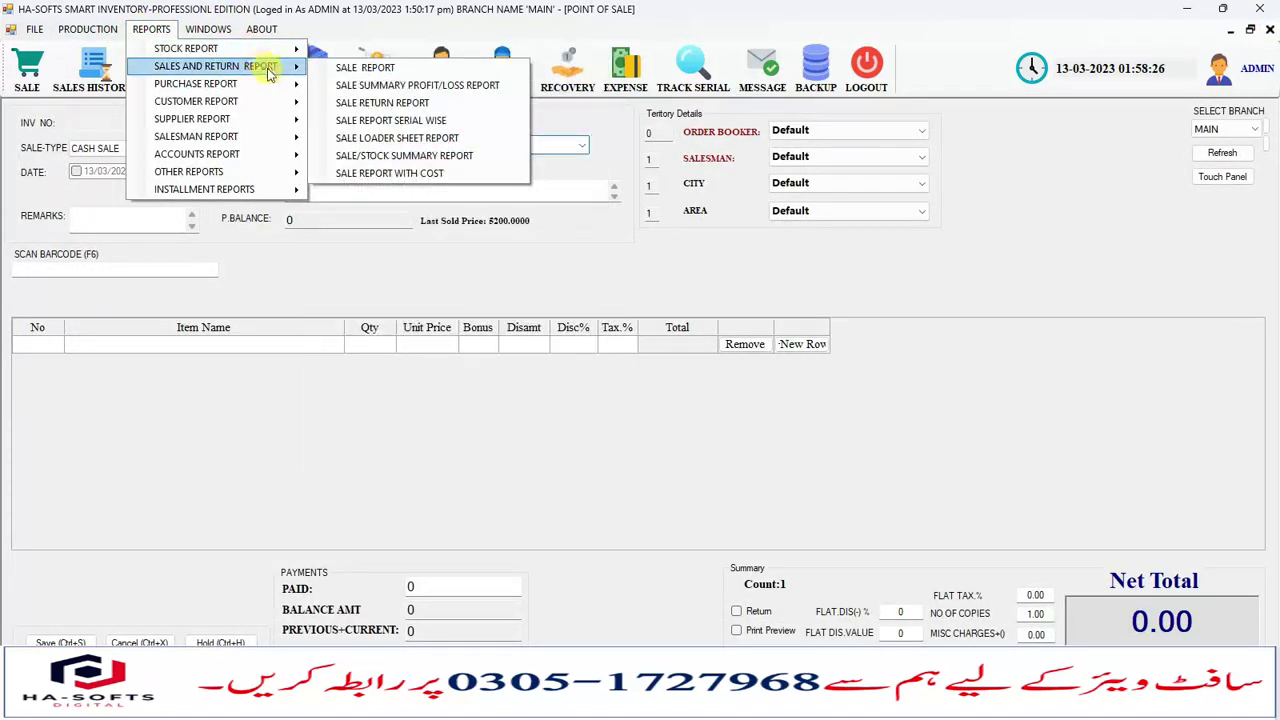
click(415, 88)
click(857, 493)
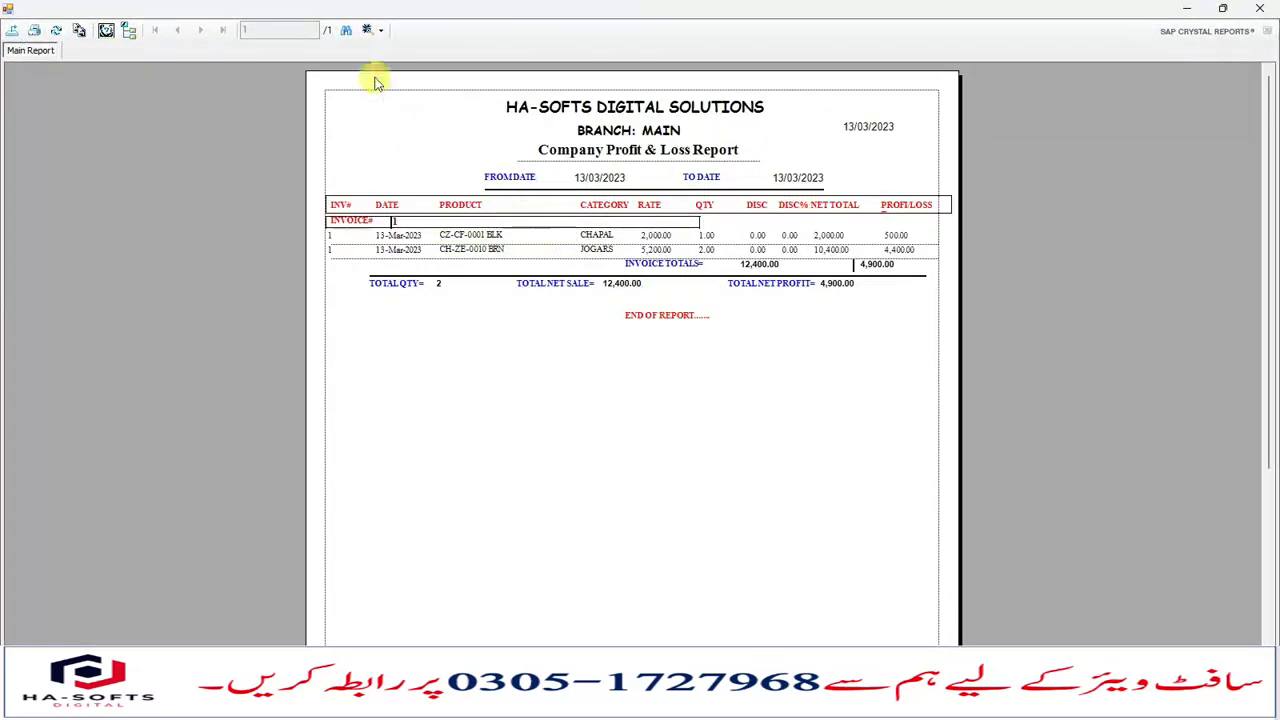
click(370, 30)
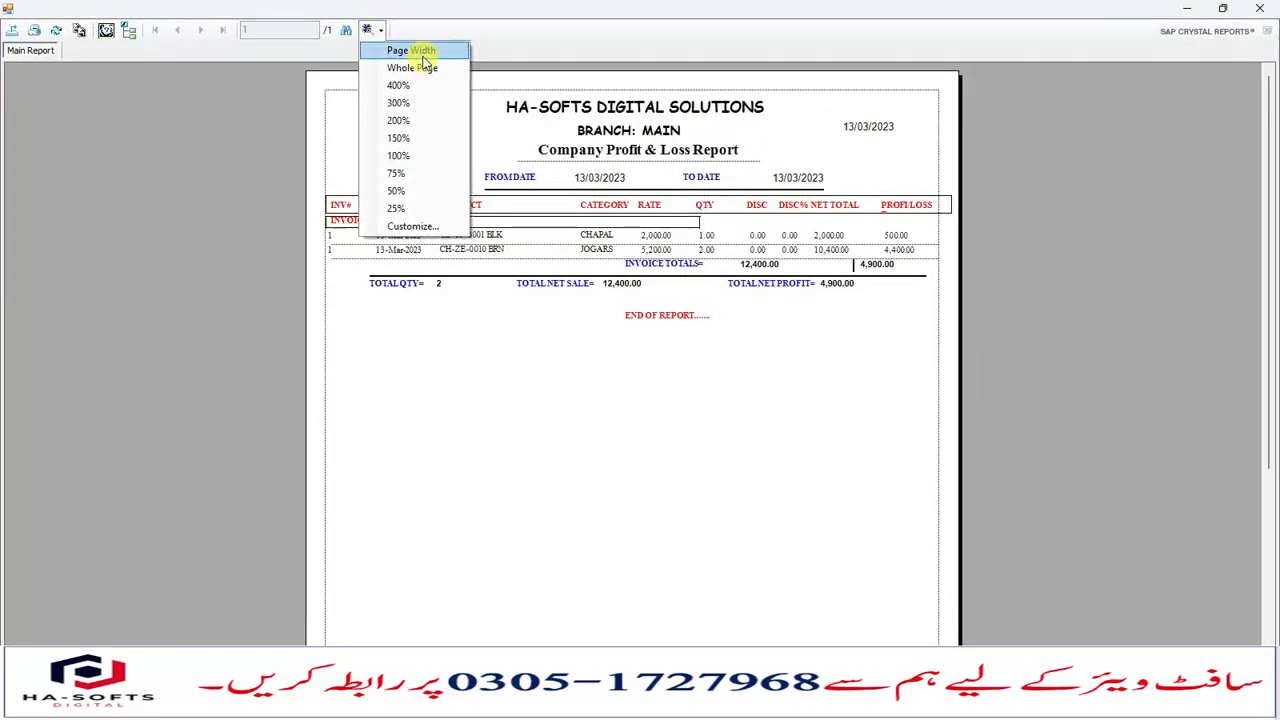
click(421, 52)
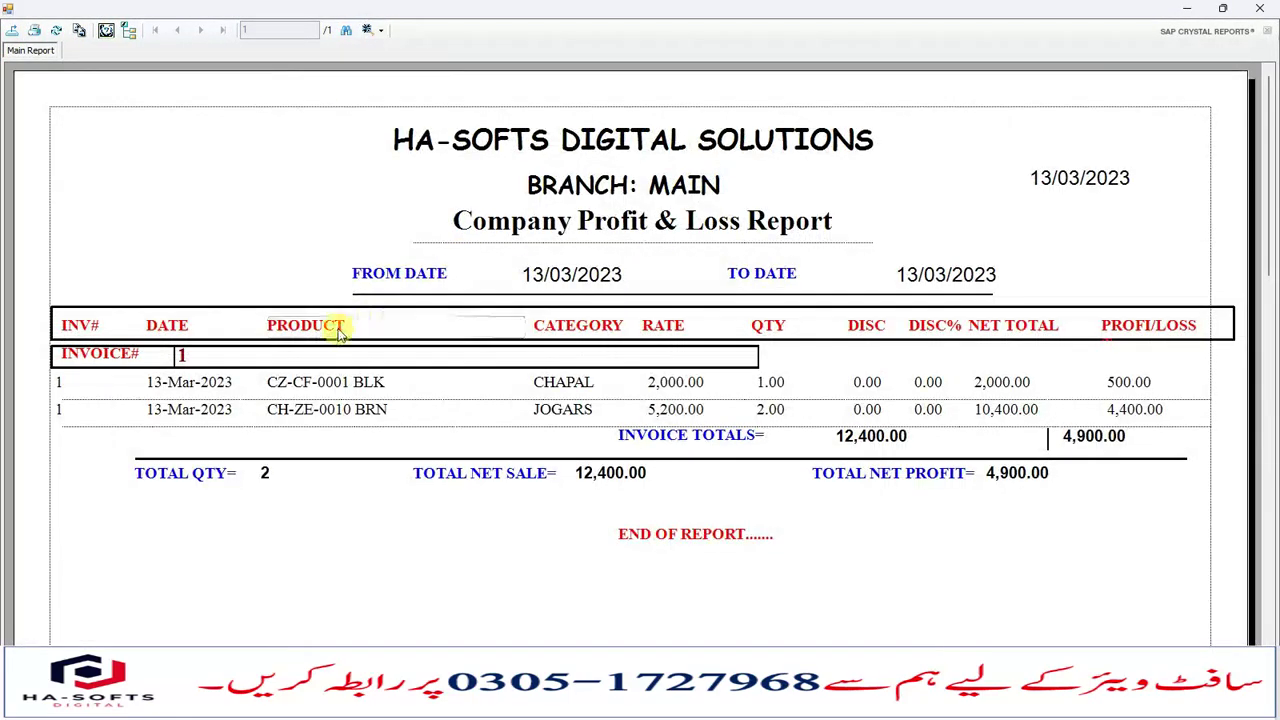
Step: Examine the profit and loss report's products, categories, net sales and per-item and total profit, and close the report
click(347, 388)
click(566, 410)
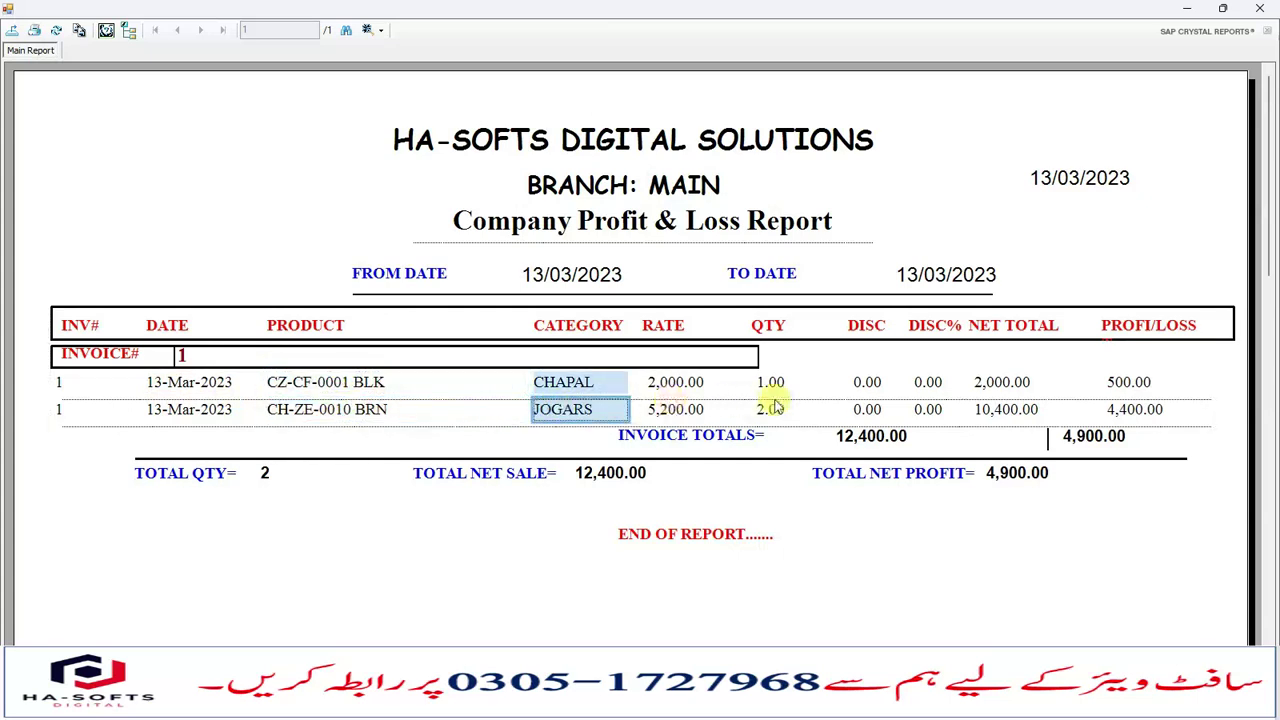
click(885, 442)
key(Tab)
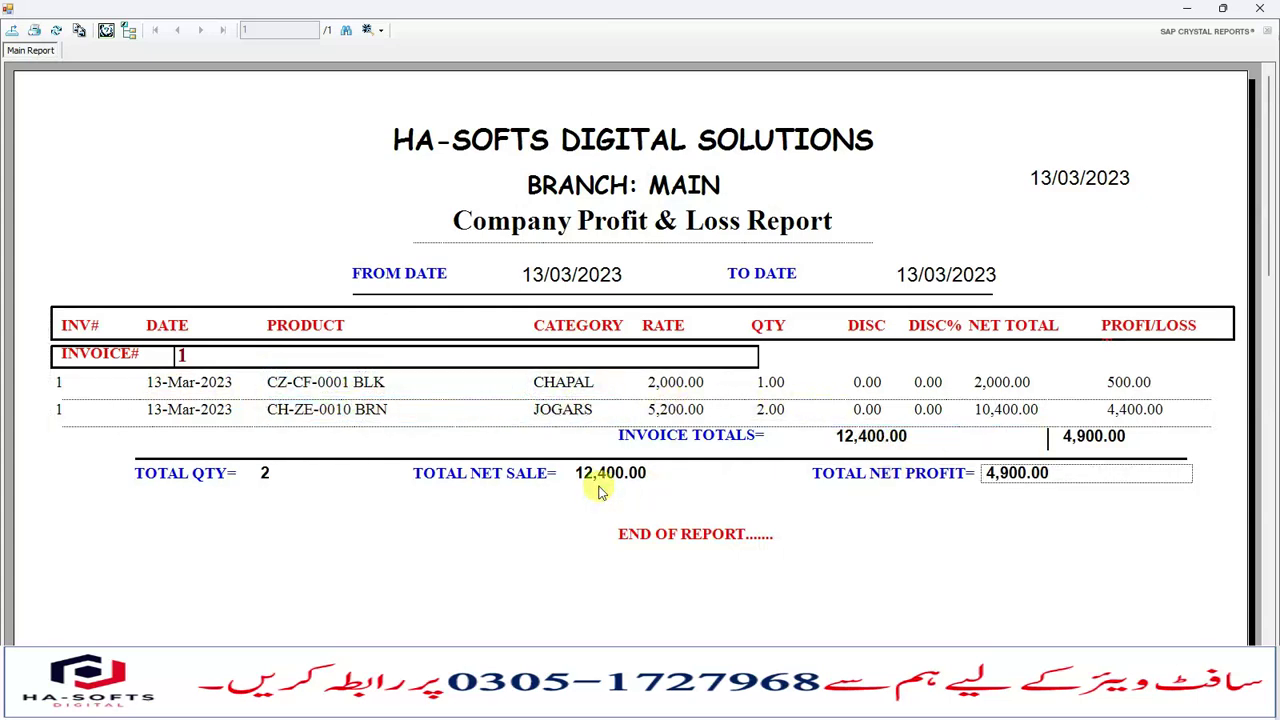
click(600, 486)
click(1033, 481)
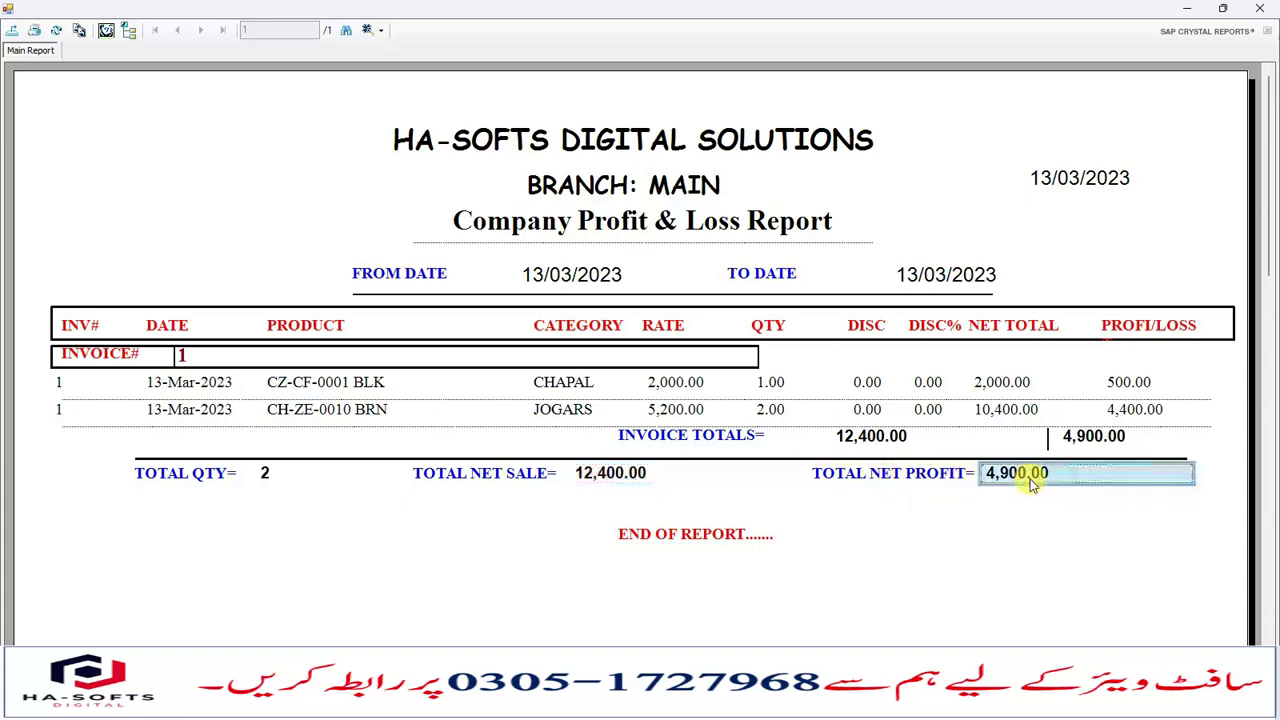
click(972, 402)
click(1145, 402)
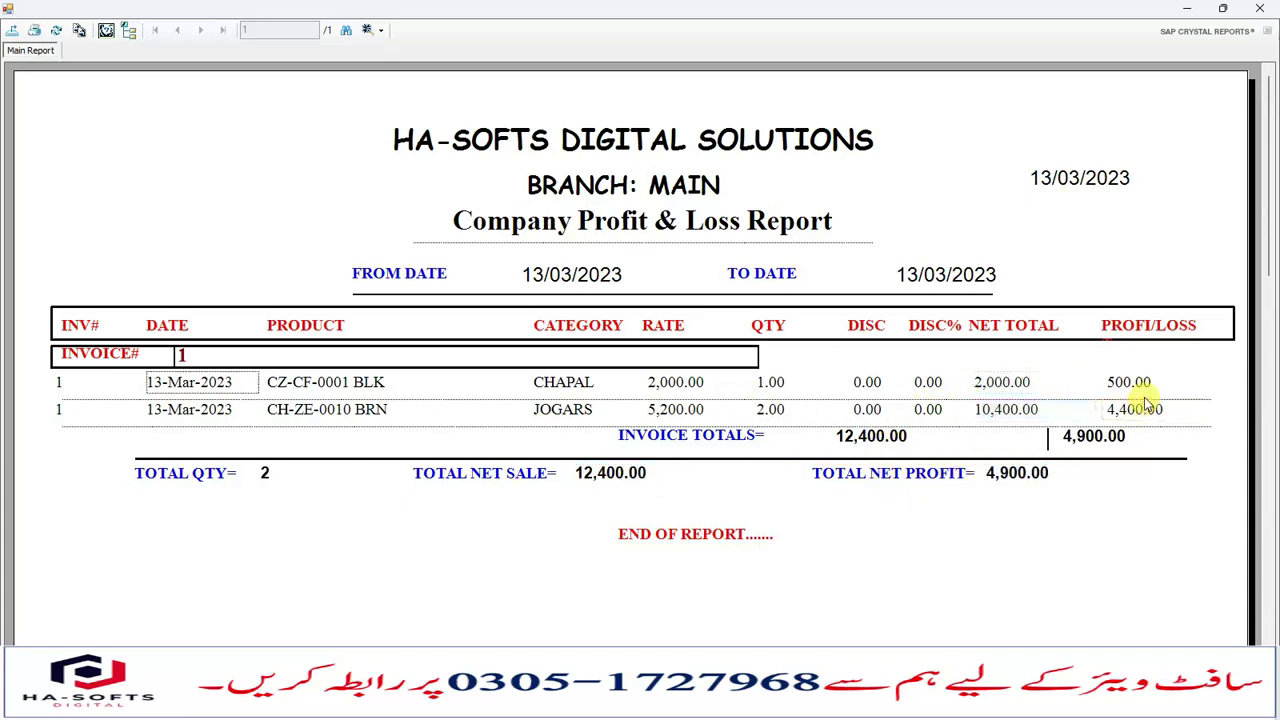
click(1129, 382)
click(1134, 409)
click(1260, 8)
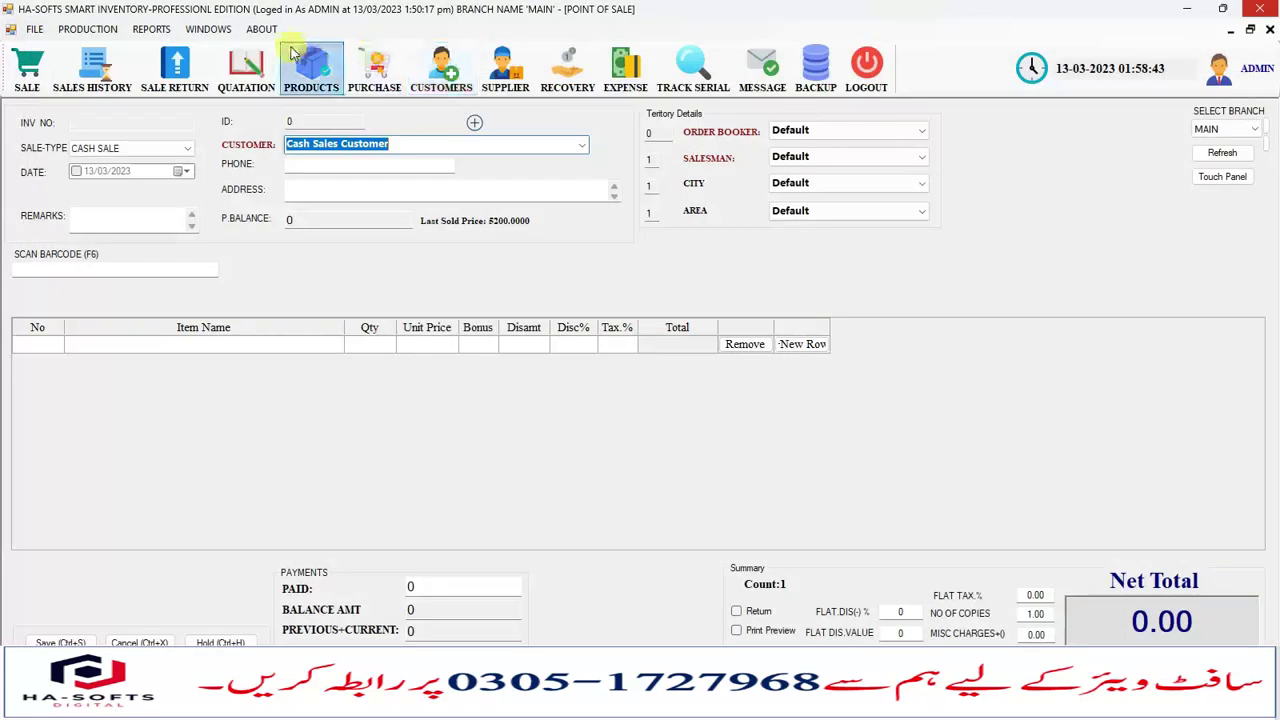
Step: Generate the sale report with cost for the MAIN branch, grouped by manufacturer
click(151, 29)
mouse_move(295, 66)
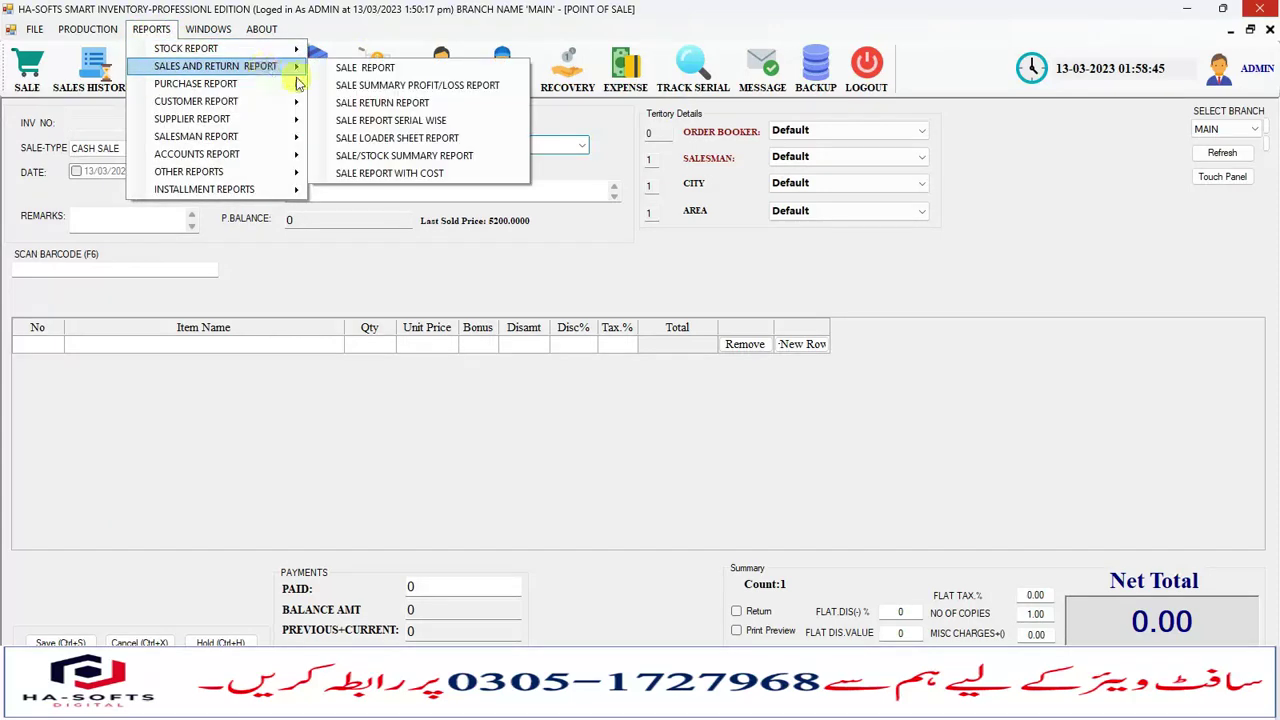
click(450, 173)
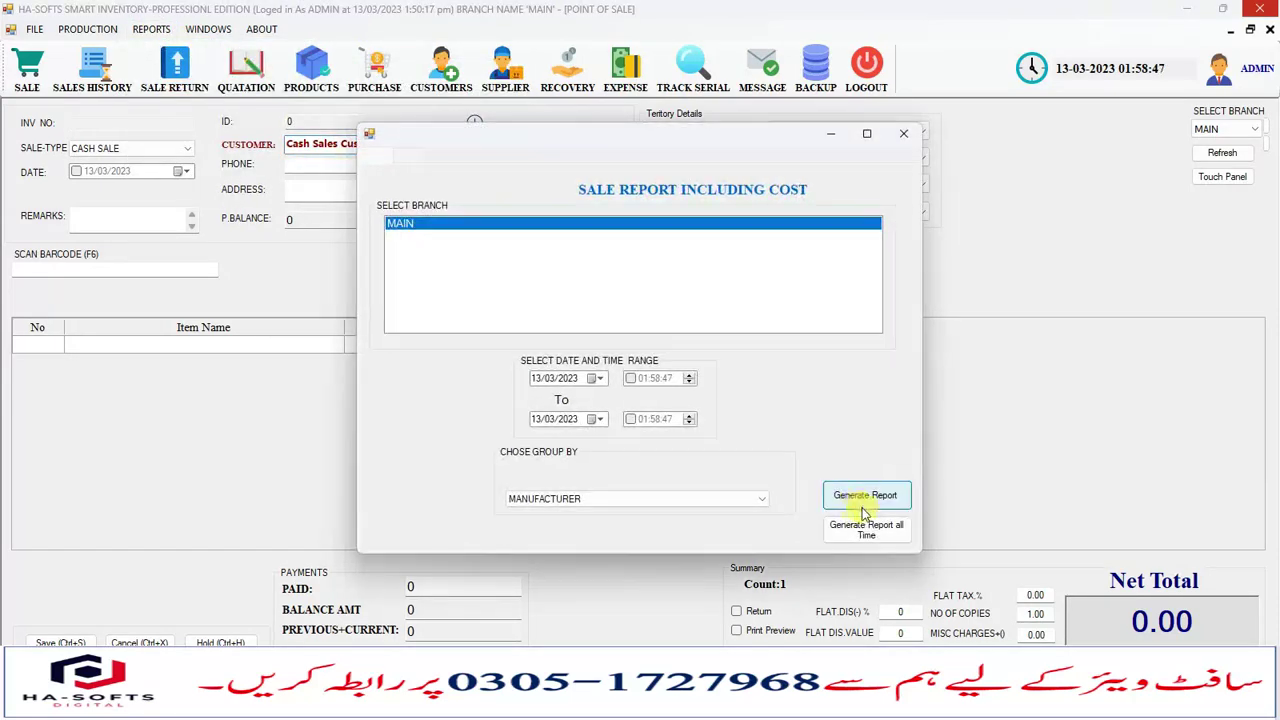
click(864, 496)
Step: Widen the COST column to check both products' costs, and close the report and the point of sale
click(491, 304)
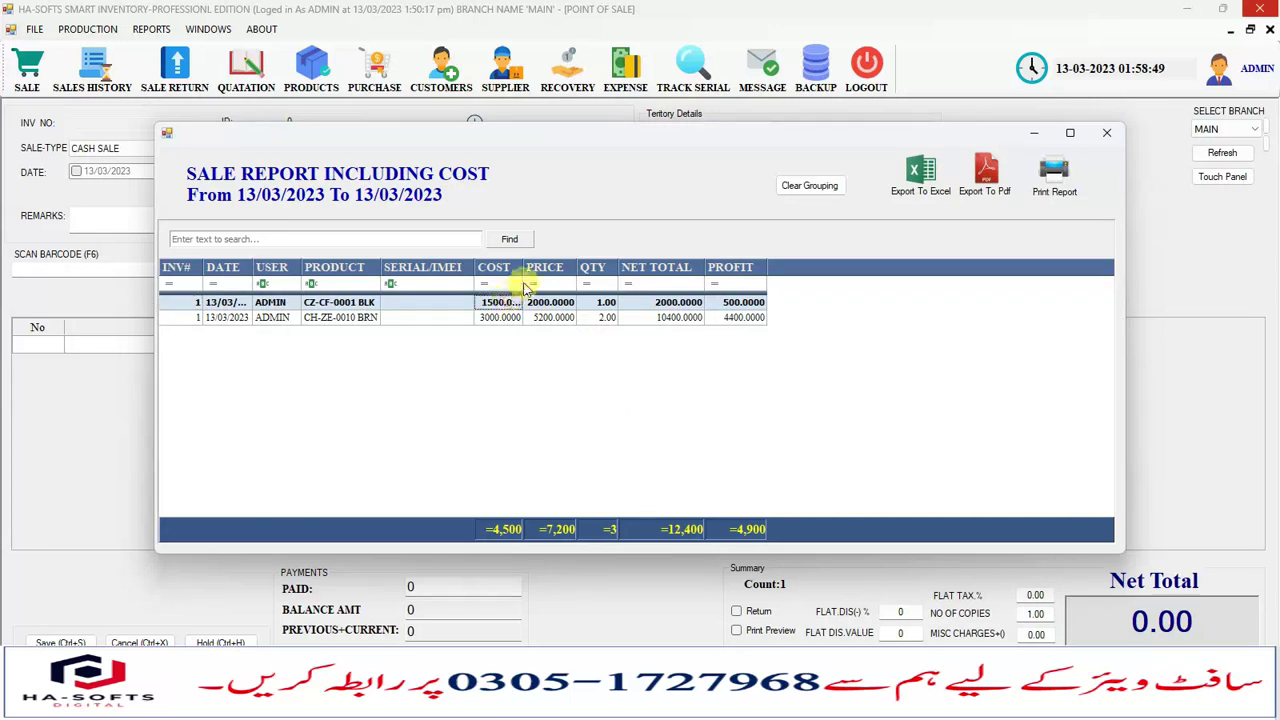
drag(530, 267, 541, 267)
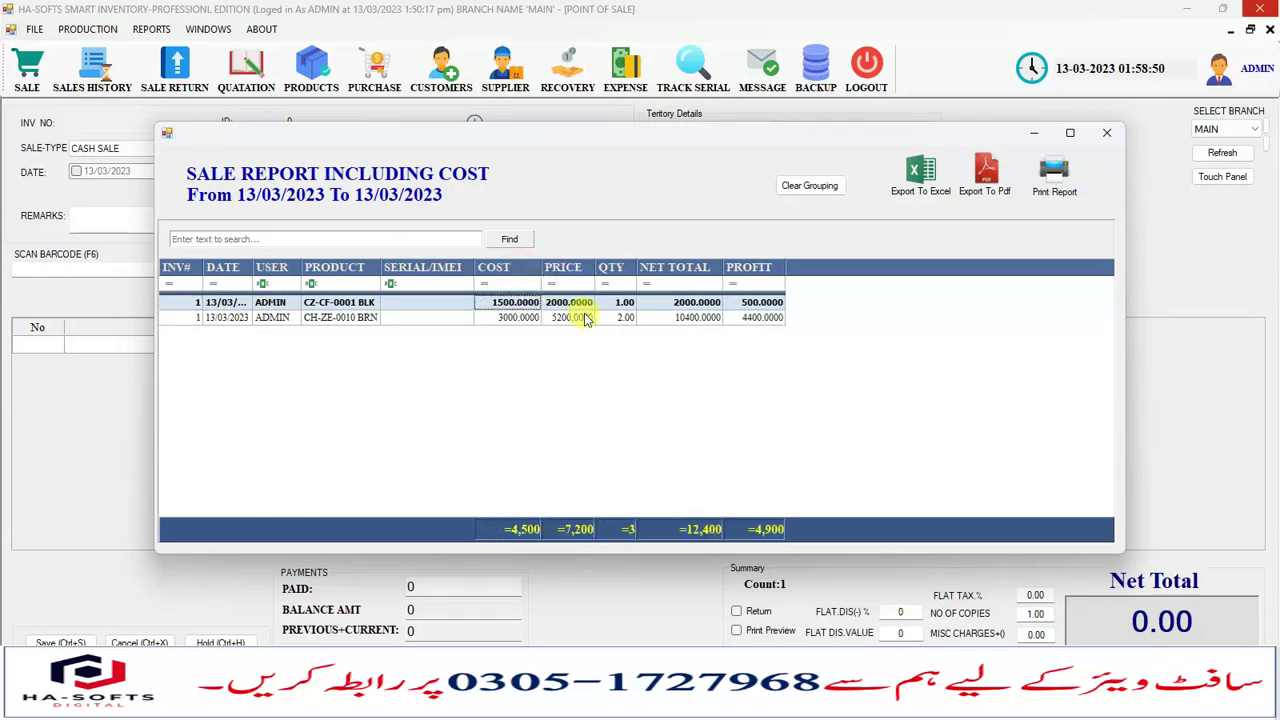
click(510, 320)
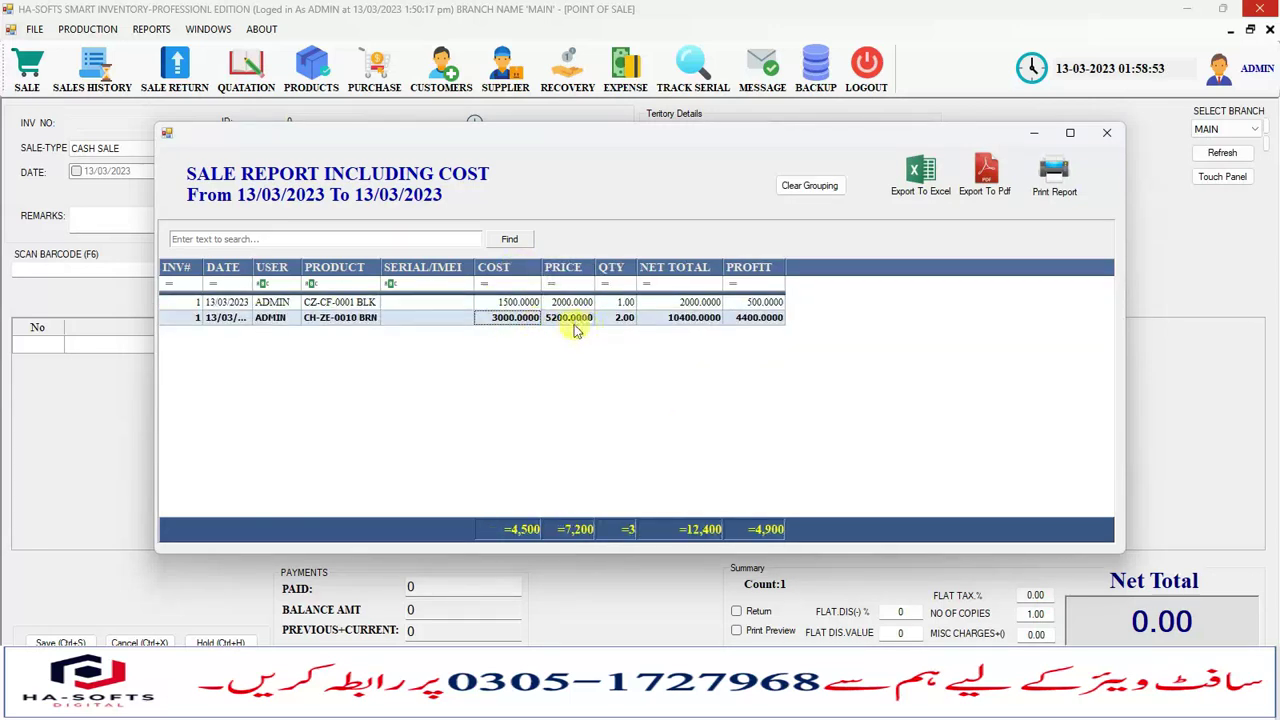
click(1107, 132)
click(1270, 29)
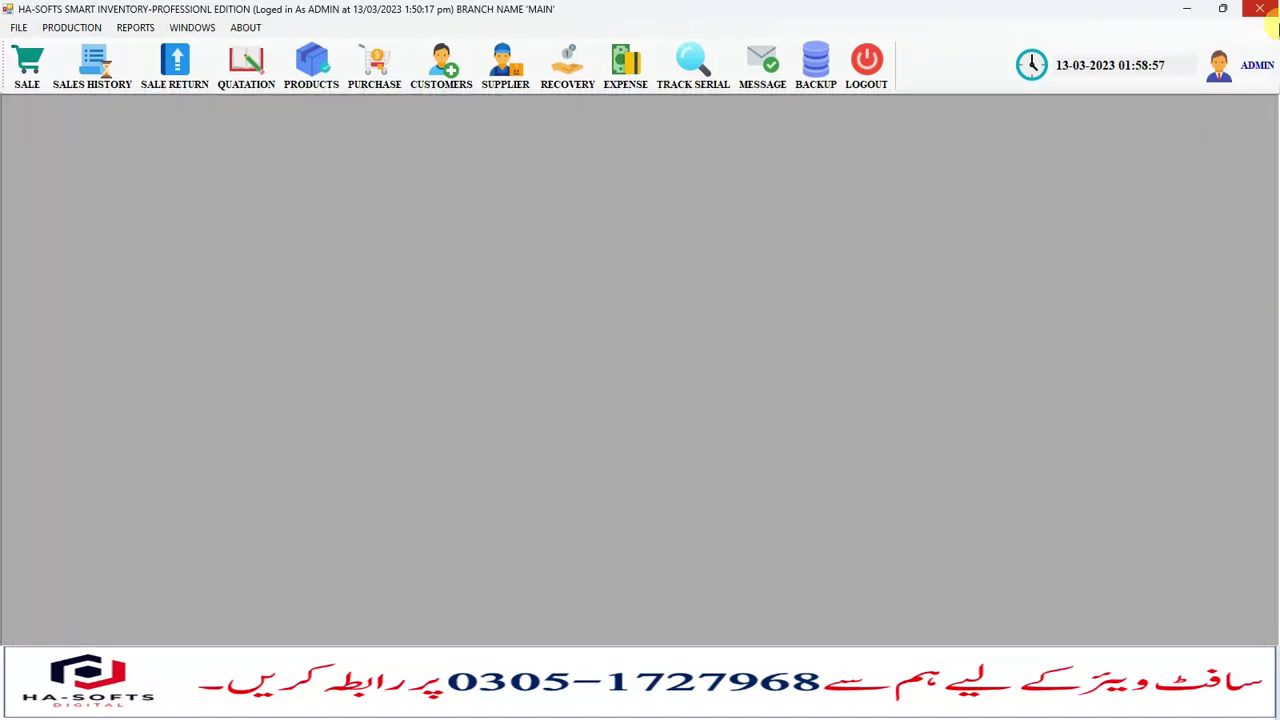
Step: Generate the purchase summary report for the MAIN branch, grouped by manufacturer
click(18, 27)
mouse_move(125, 31)
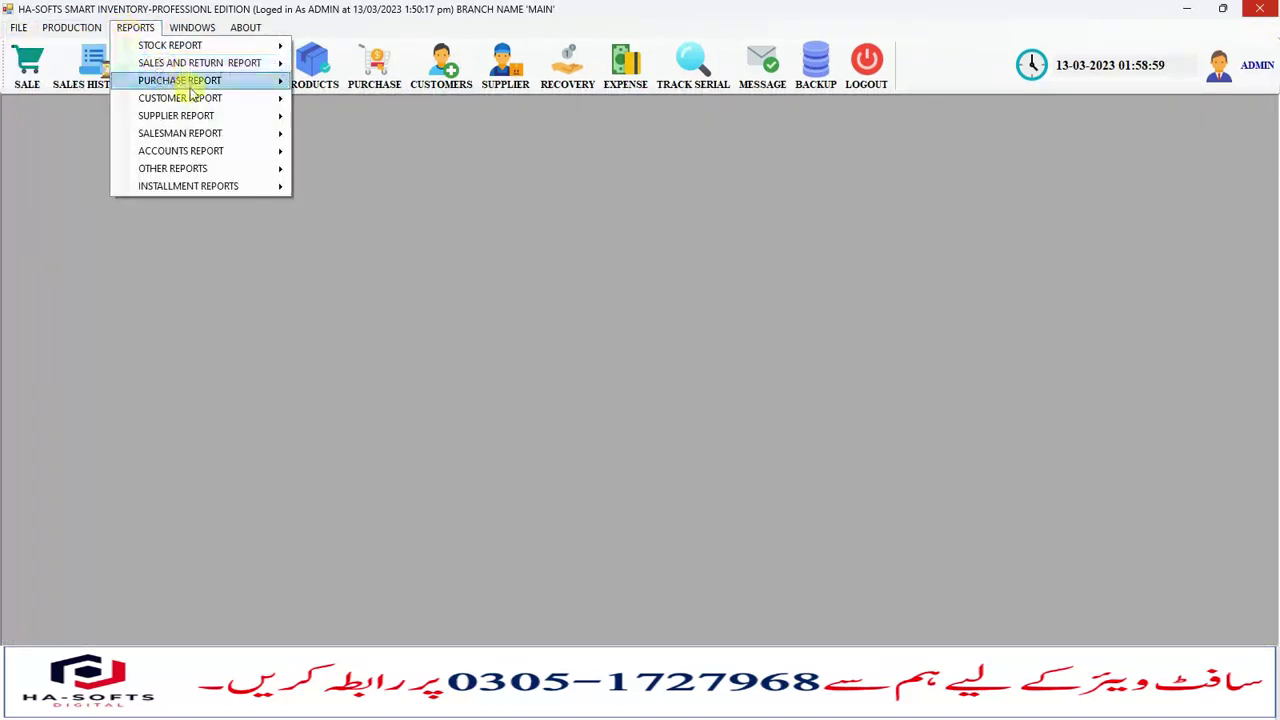
mouse_move(271, 80)
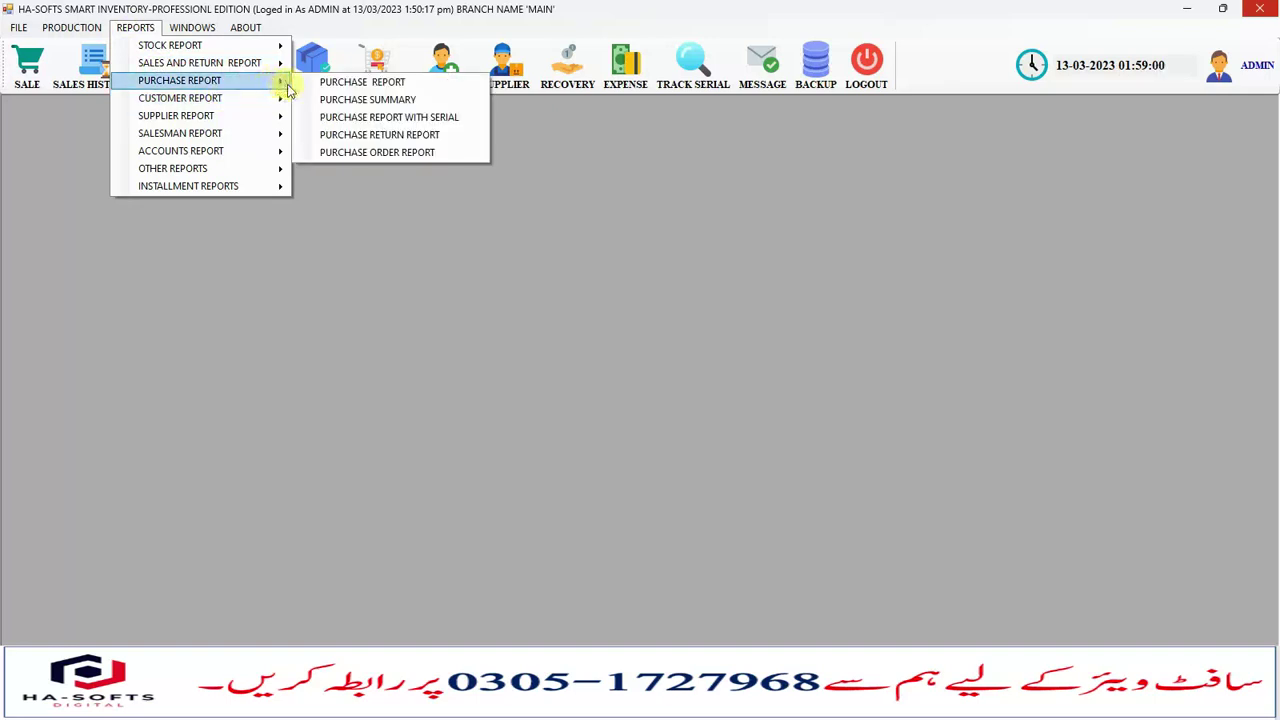
click(352, 100)
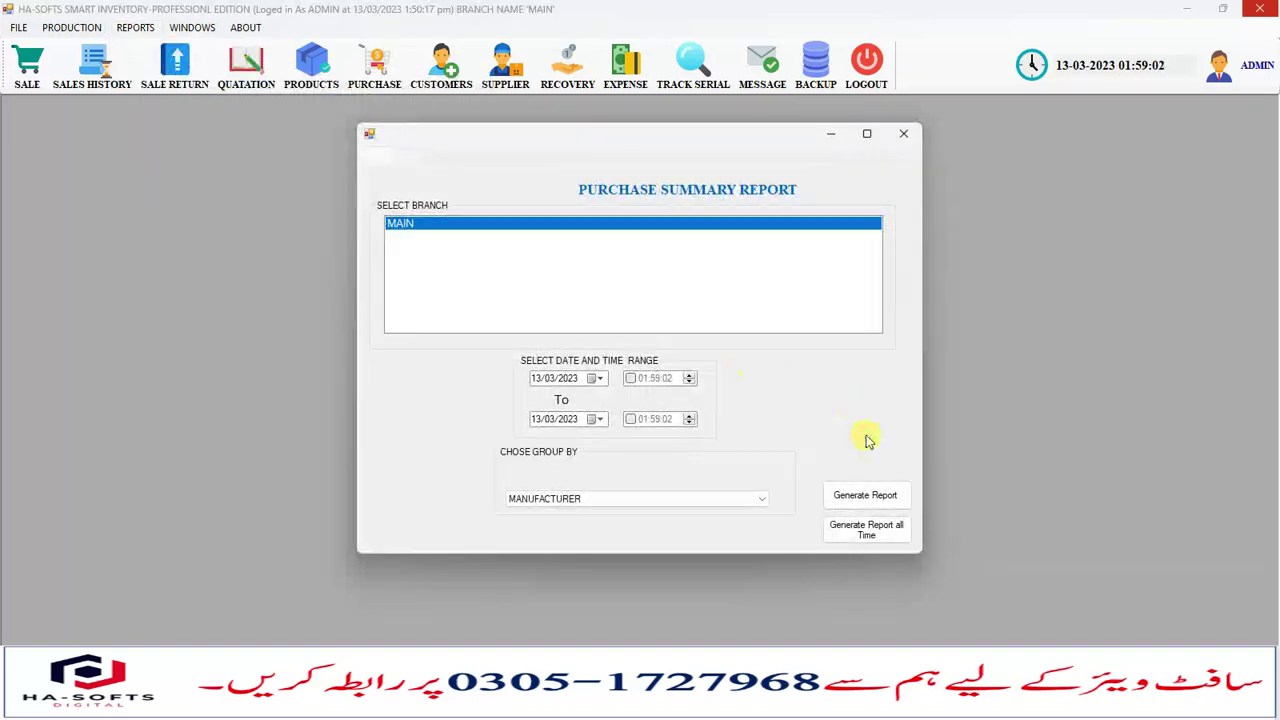
click(863, 494)
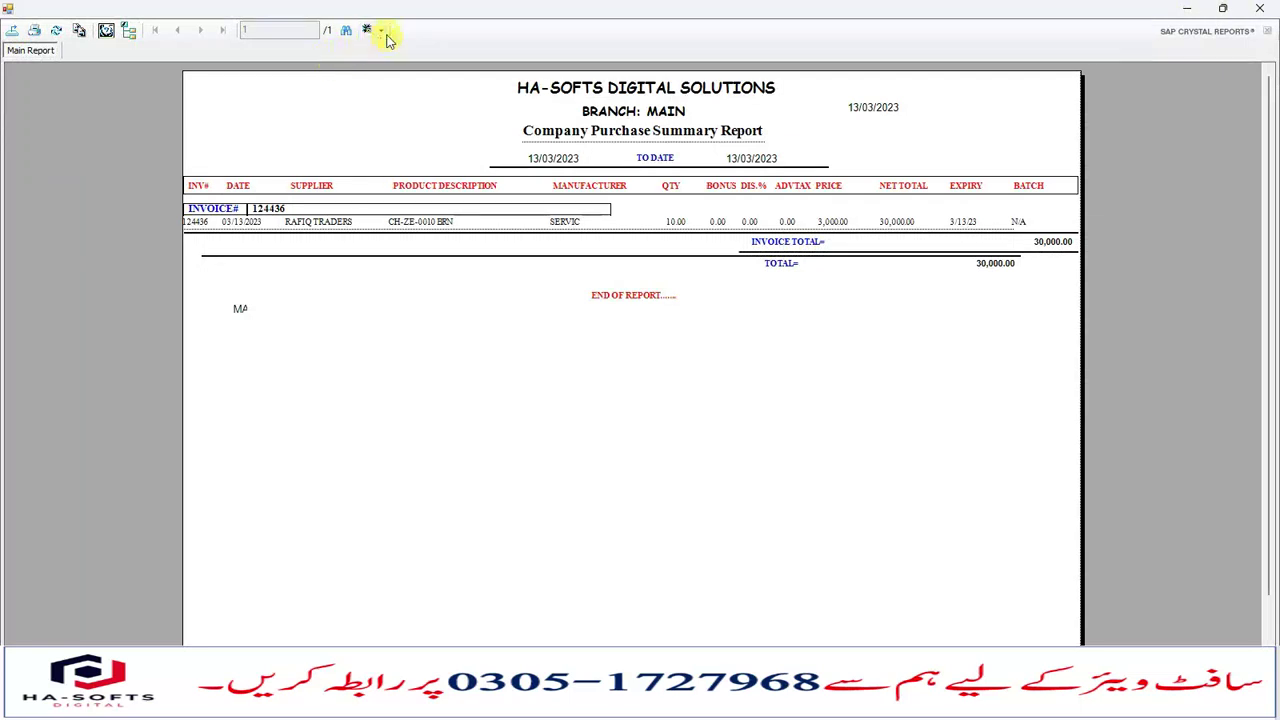
Step: Enlarge the purchase summary report to 150% to examine the supplier invoice, and close it
click(386, 32)
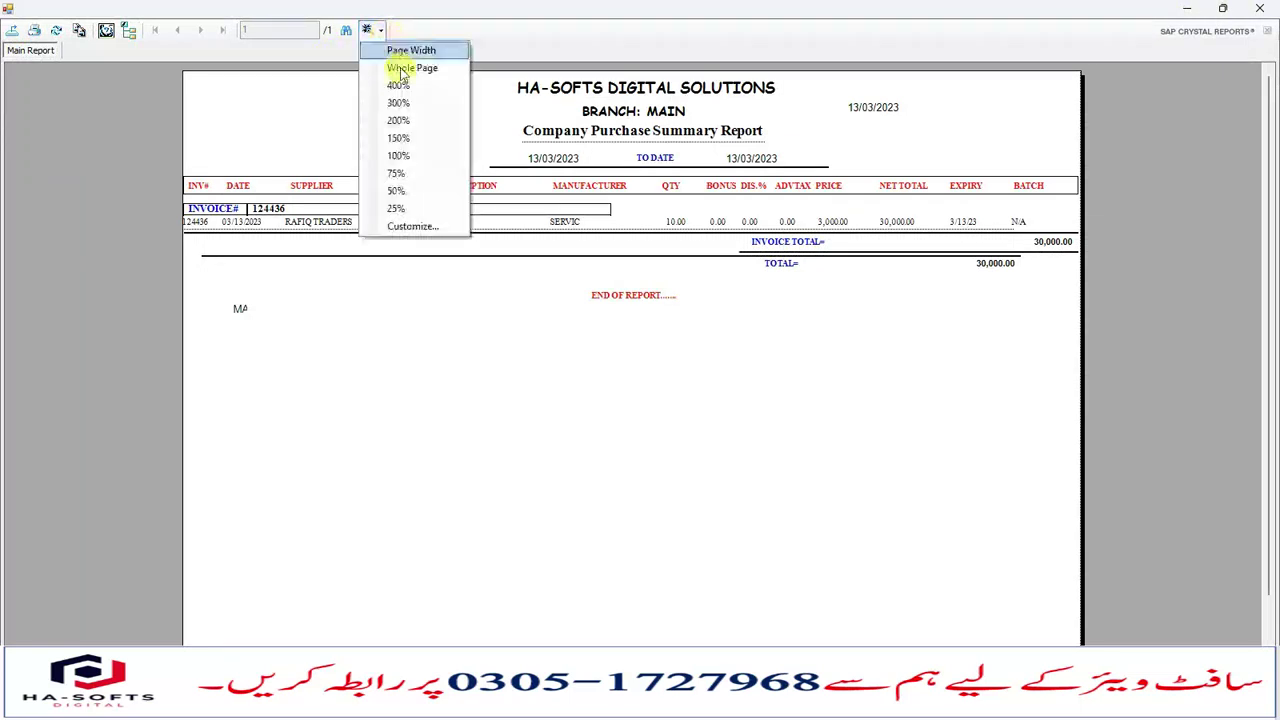
click(410, 136)
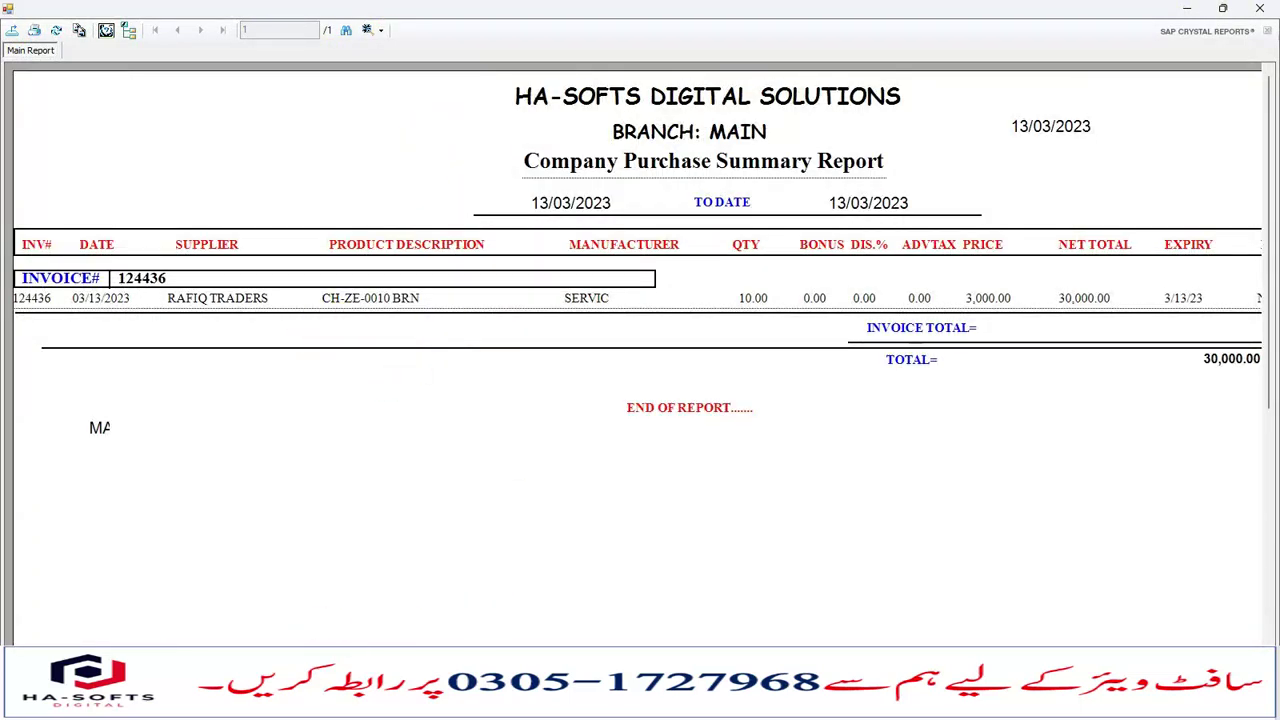
click(1260, 8)
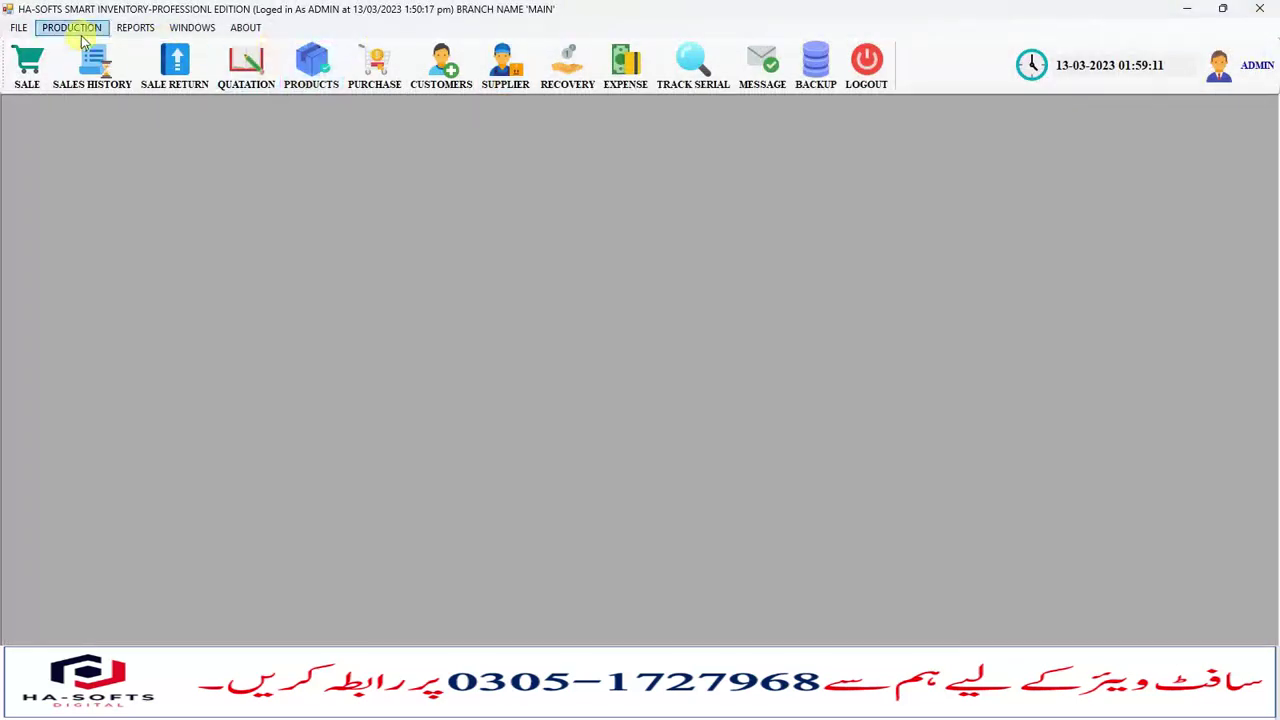
Step: Open the user creation form to view its account and branch fields, and close it
click(24, 30)
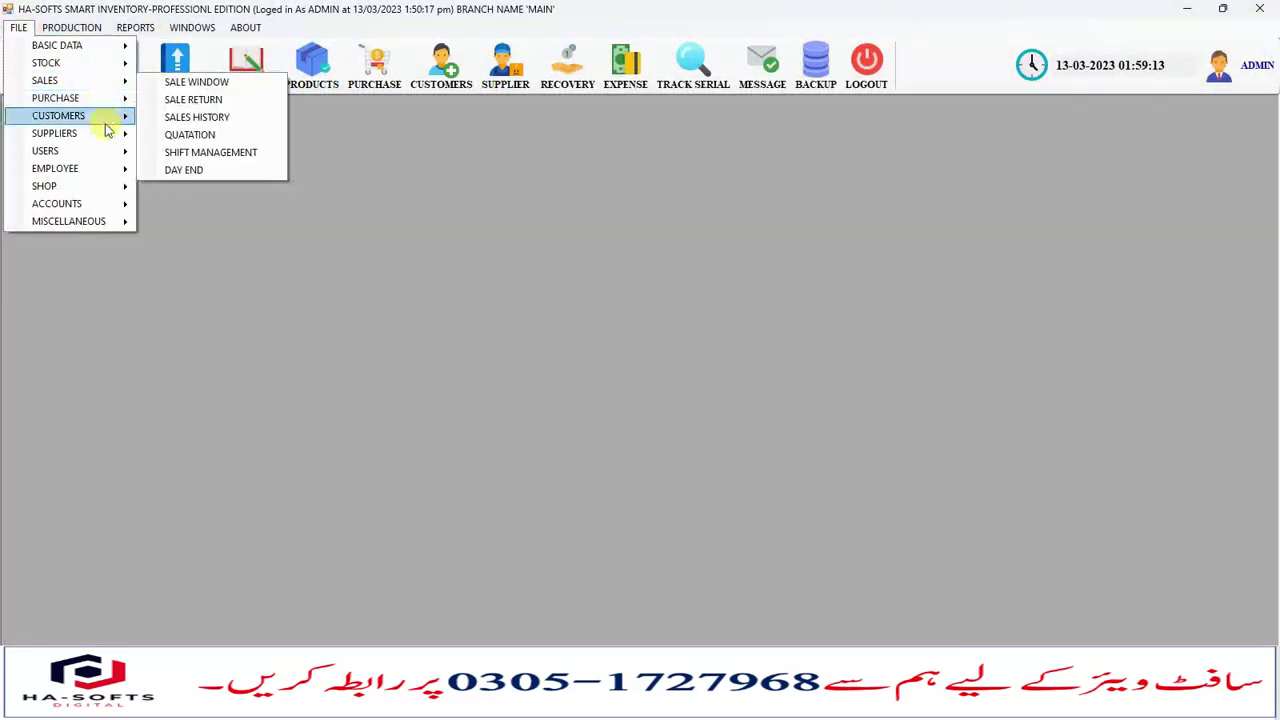
mouse_move(113, 152)
click(190, 152)
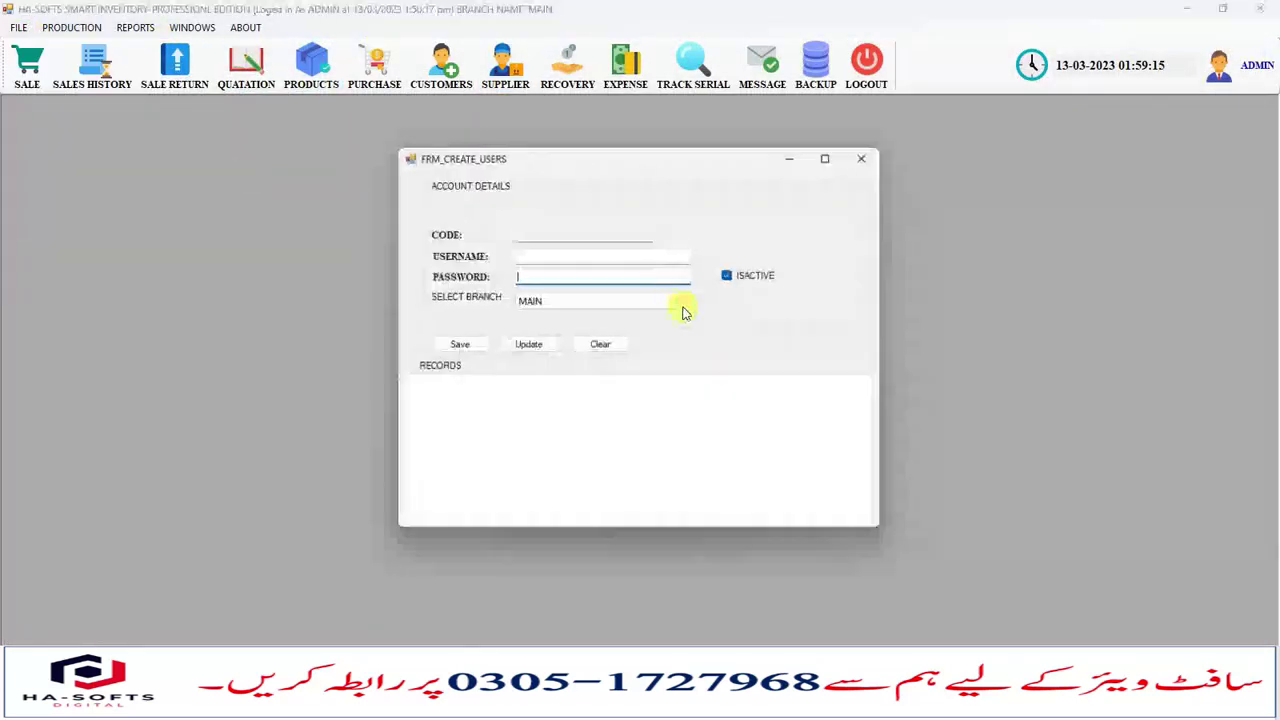
key(alt+F4)
Step: Open the user rights settings, choose the ADMIN user to review the assigned permissions, and close the window
click(18, 27)
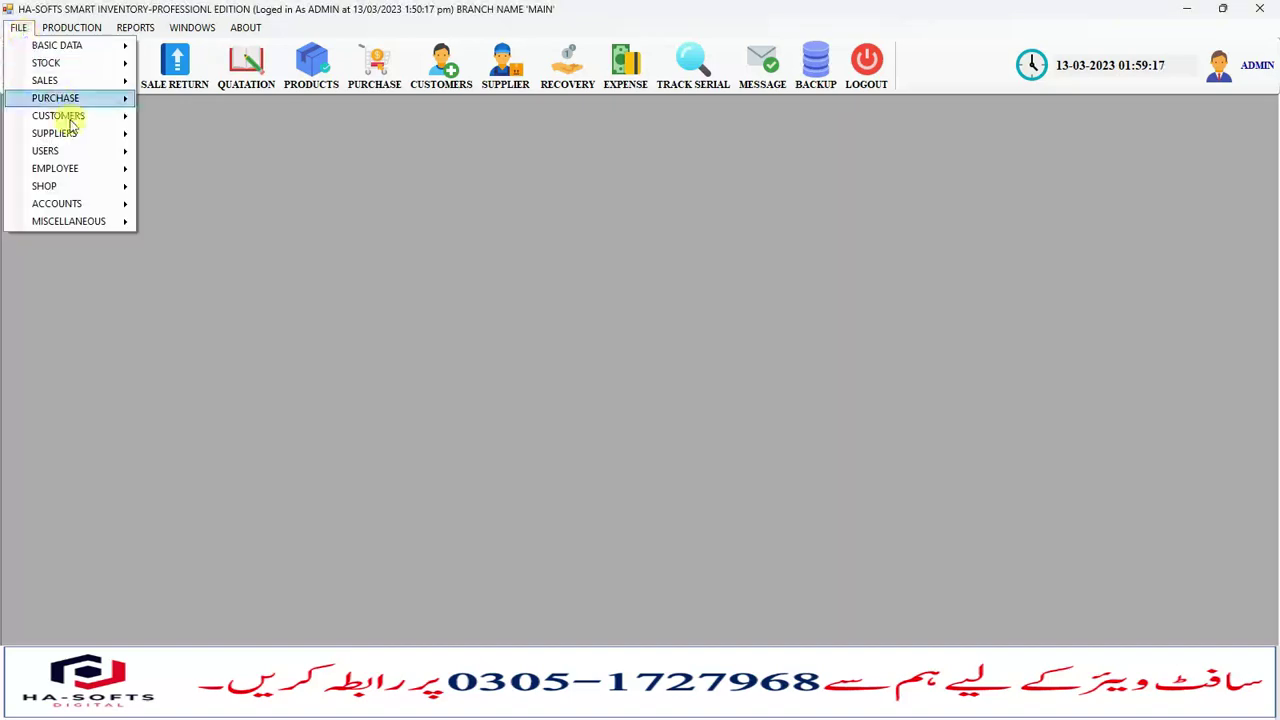
mouse_move(122, 153)
click(172, 168)
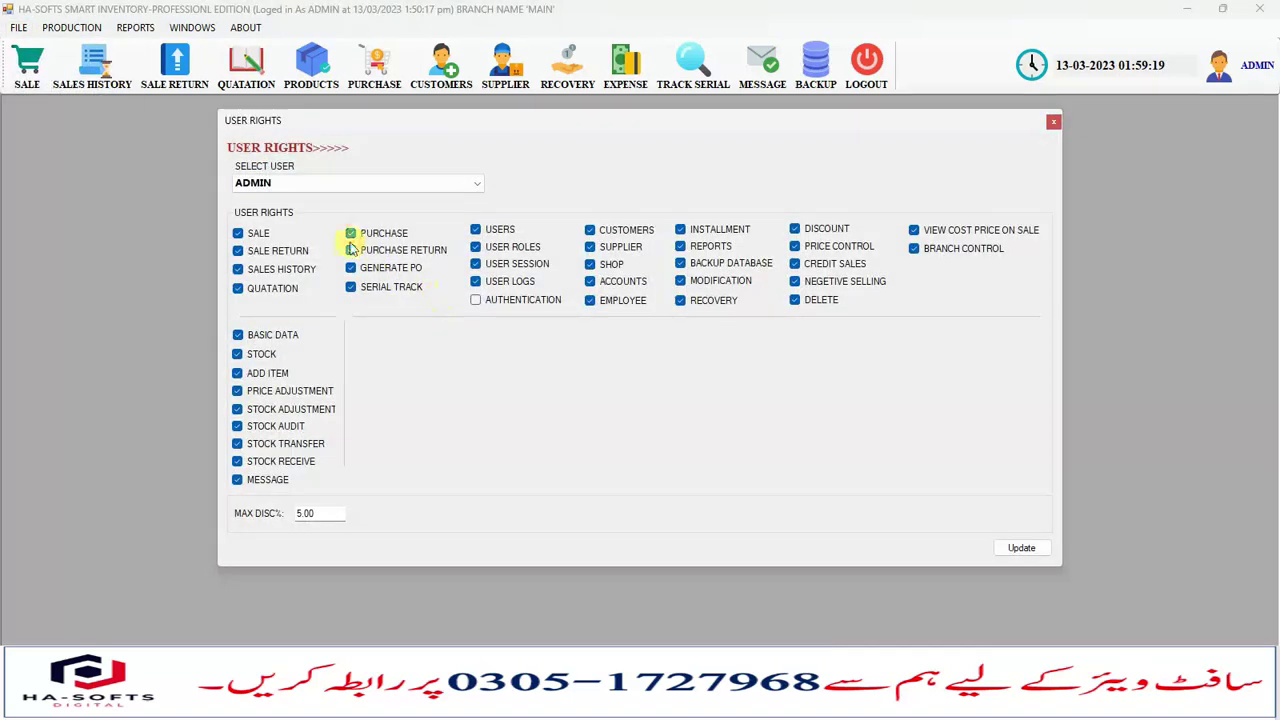
click(307, 184)
click(292, 202)
click(1054, 127)
Step: View the supplier and customer recovery choices and the blank quotation form, closing each window
click(567, 64)
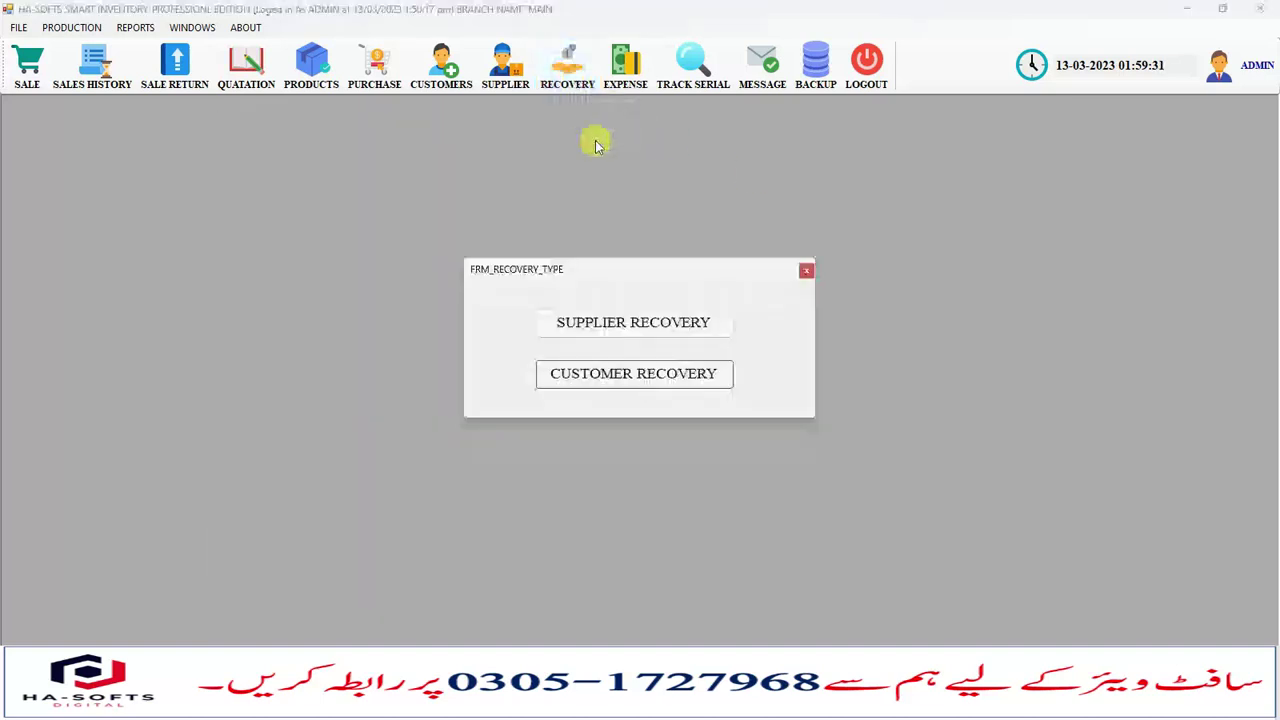
click(805, 273)
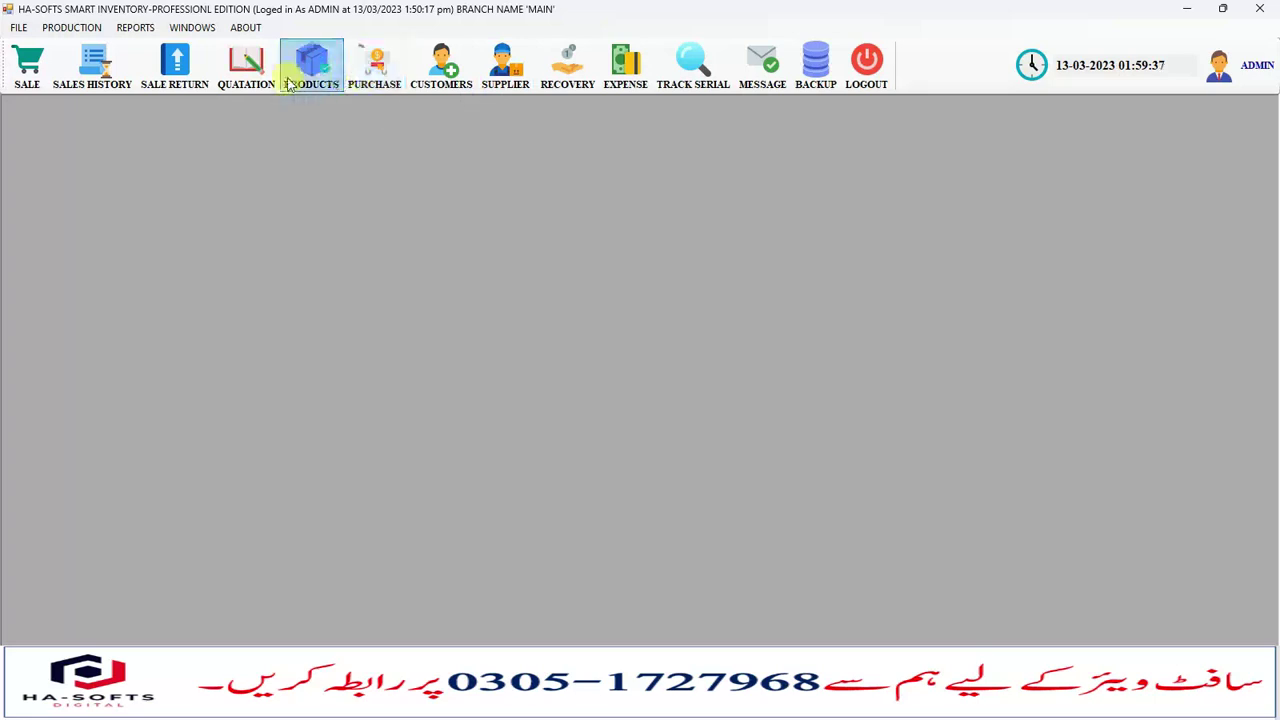
click(229, 86)
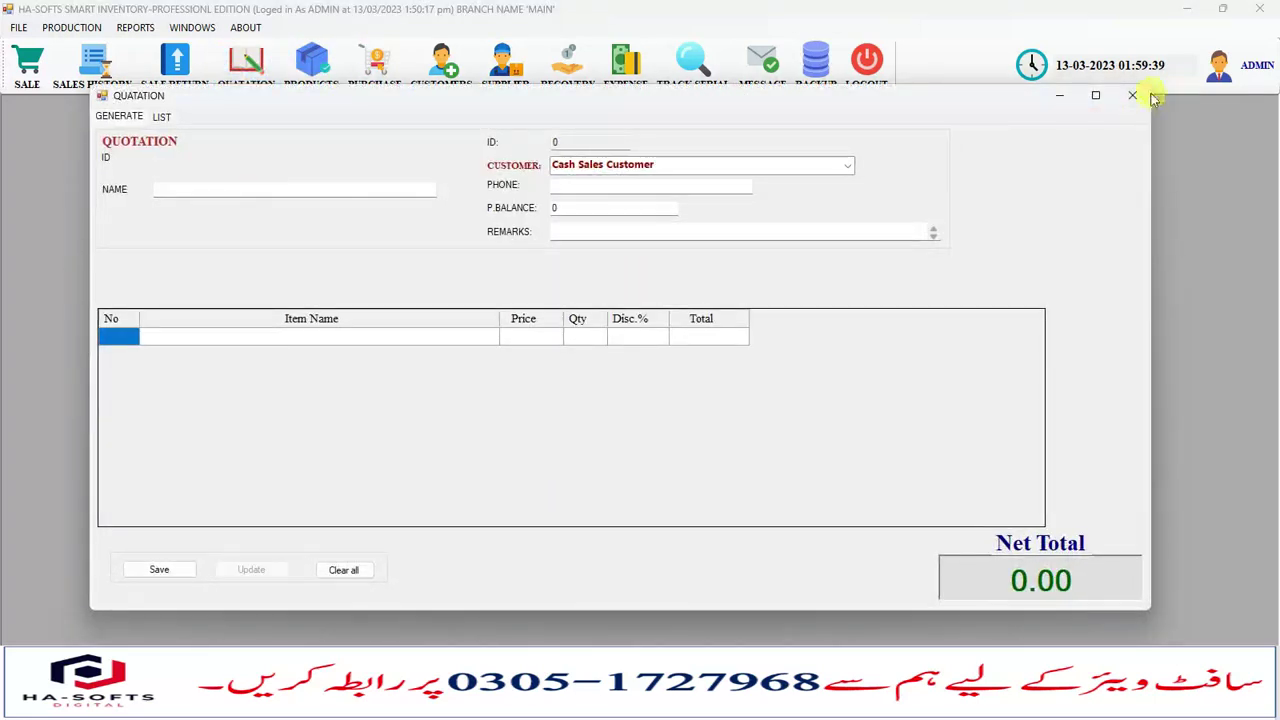
click(1140, 95)
Step: Look over the production options, and open the customer ledger report's criteria form to view it and close it
click(52, 30)
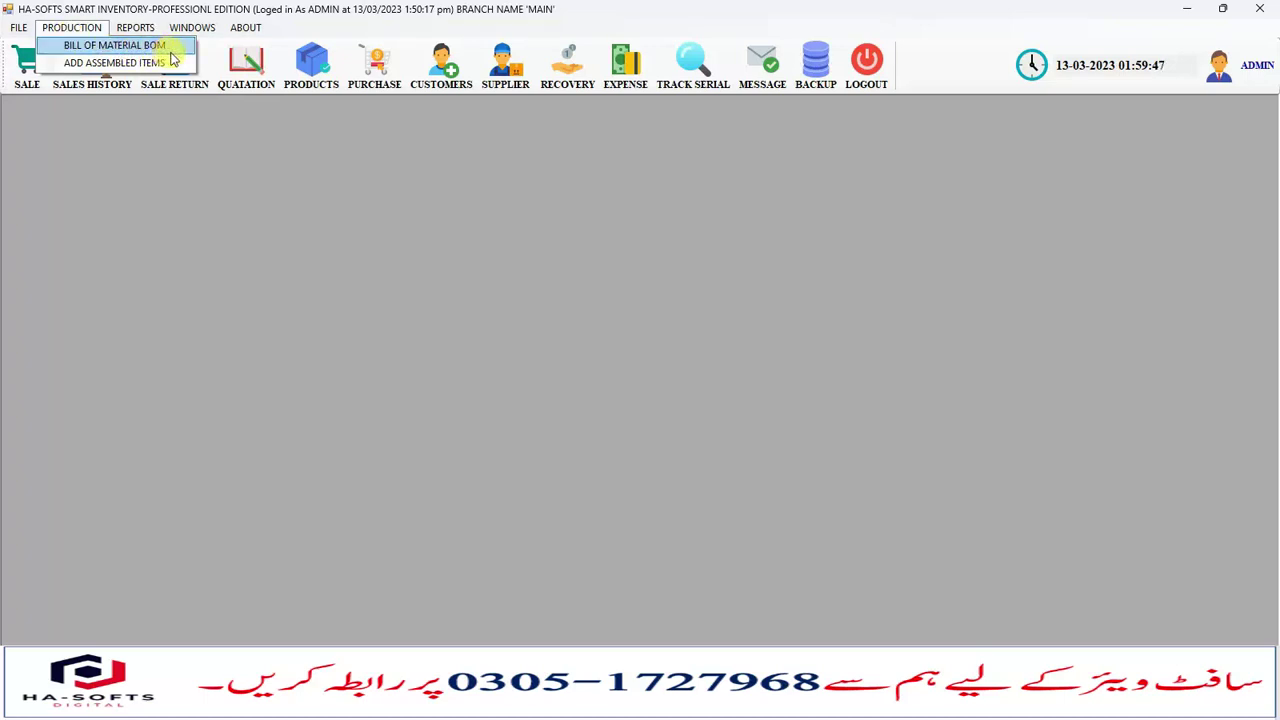
click(171, 86)
click(135, 27)
mouse_move(217, 105)
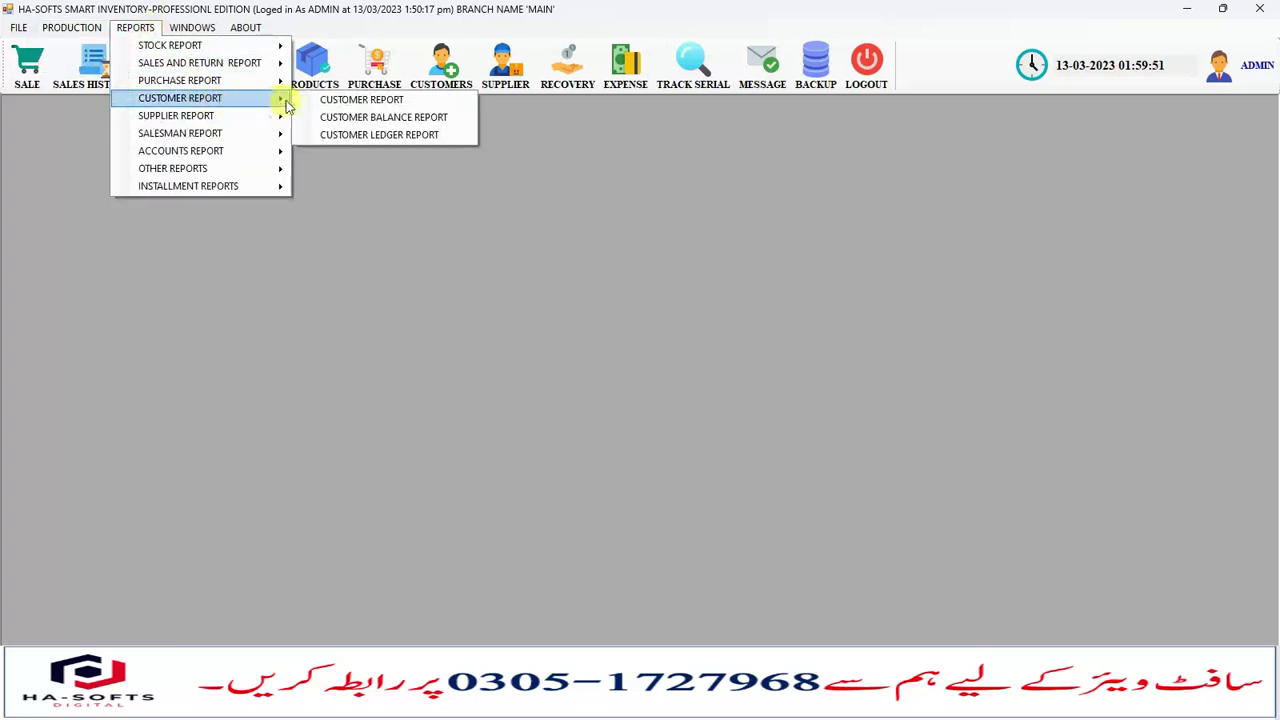
mouse_move(276, 121)
click(358, 134)
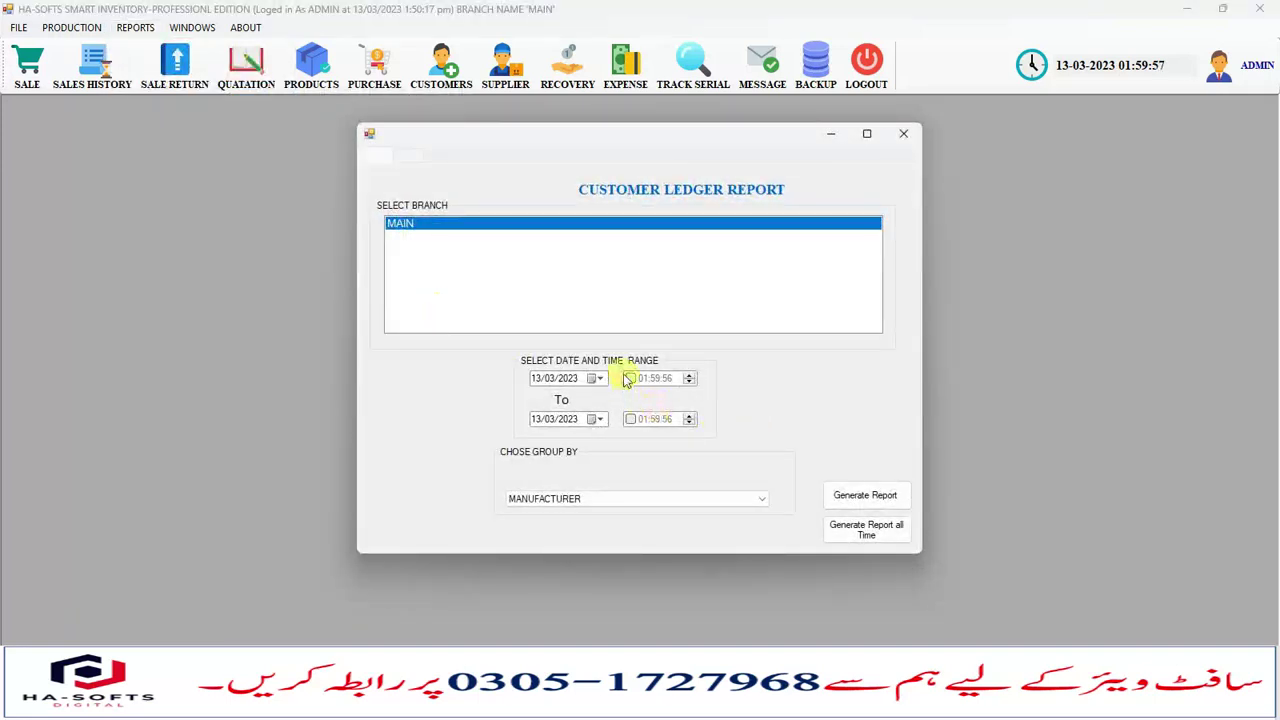
click(903, 133)
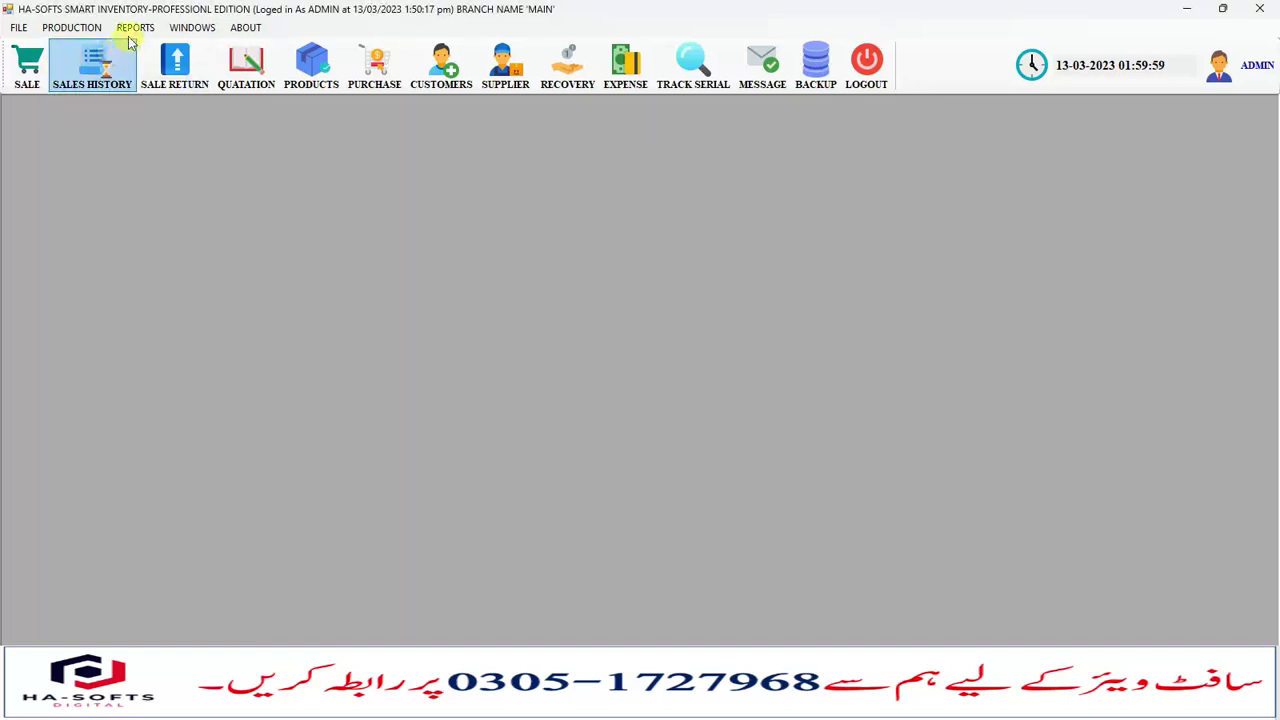